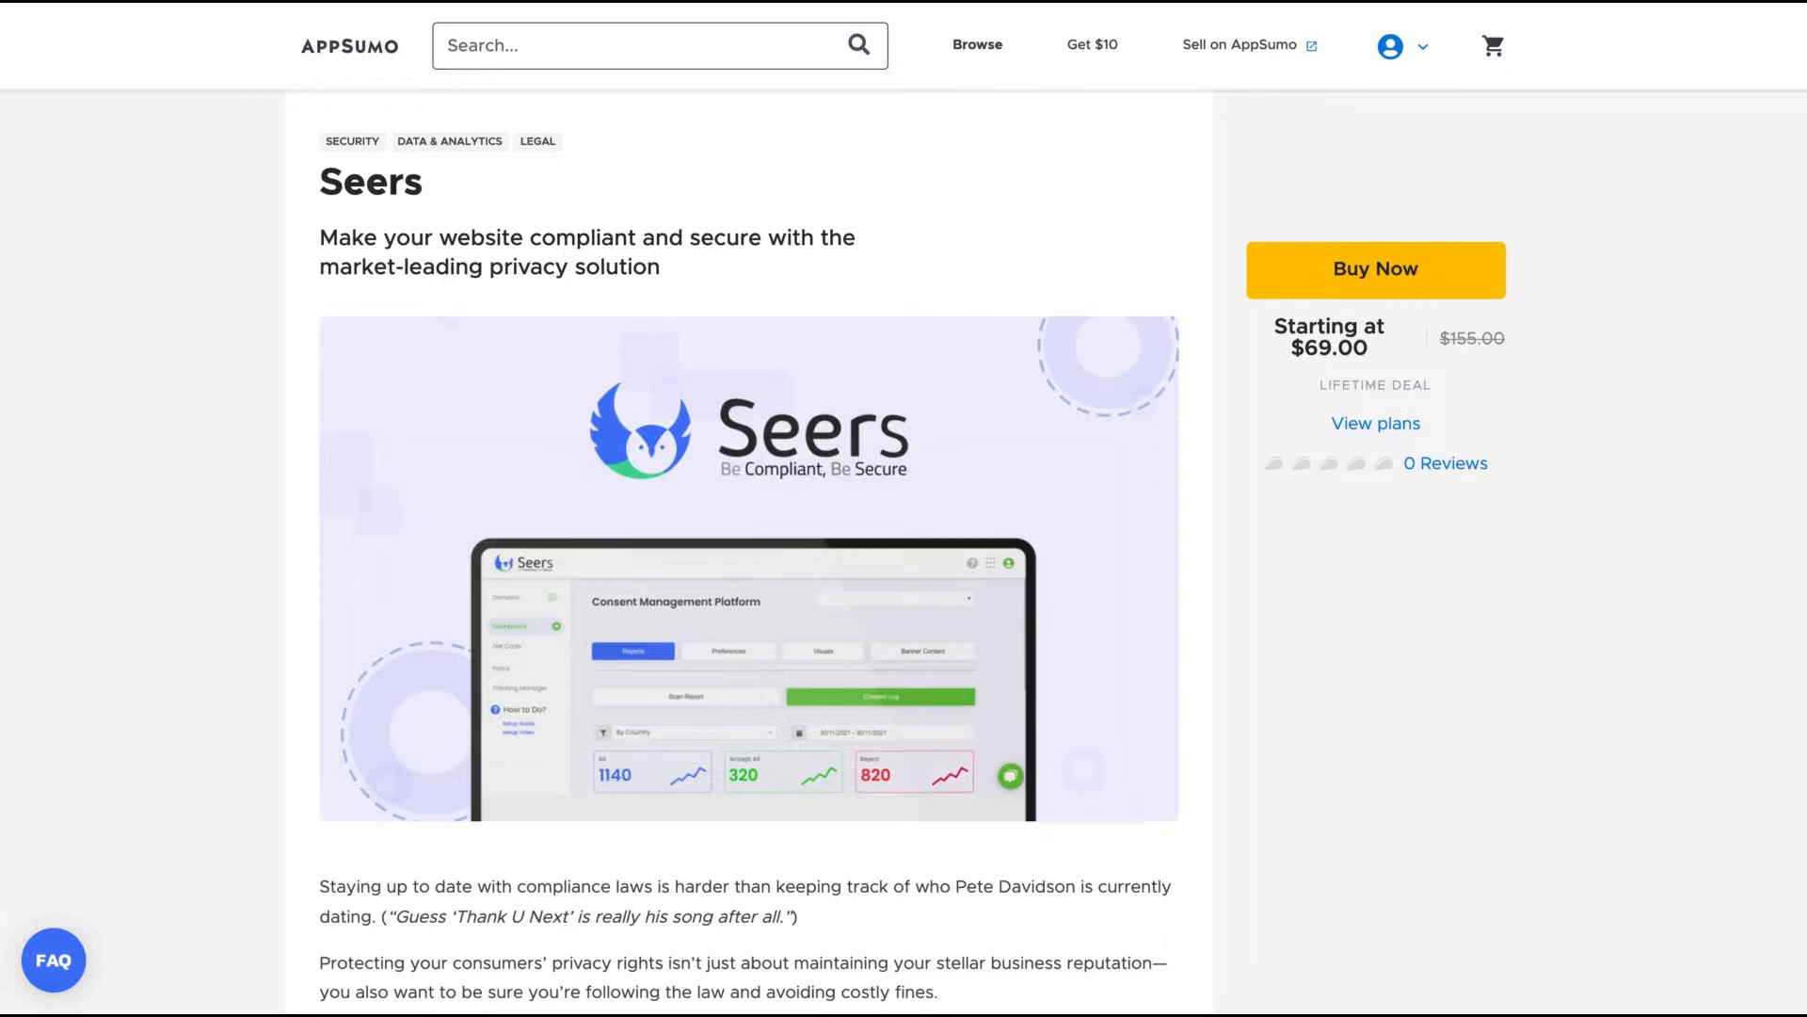
Read through the Seers deal page on AppSumo: product summary, deal terms, included features and the three license tiers.
scroll(1244, 567, "down", 10)
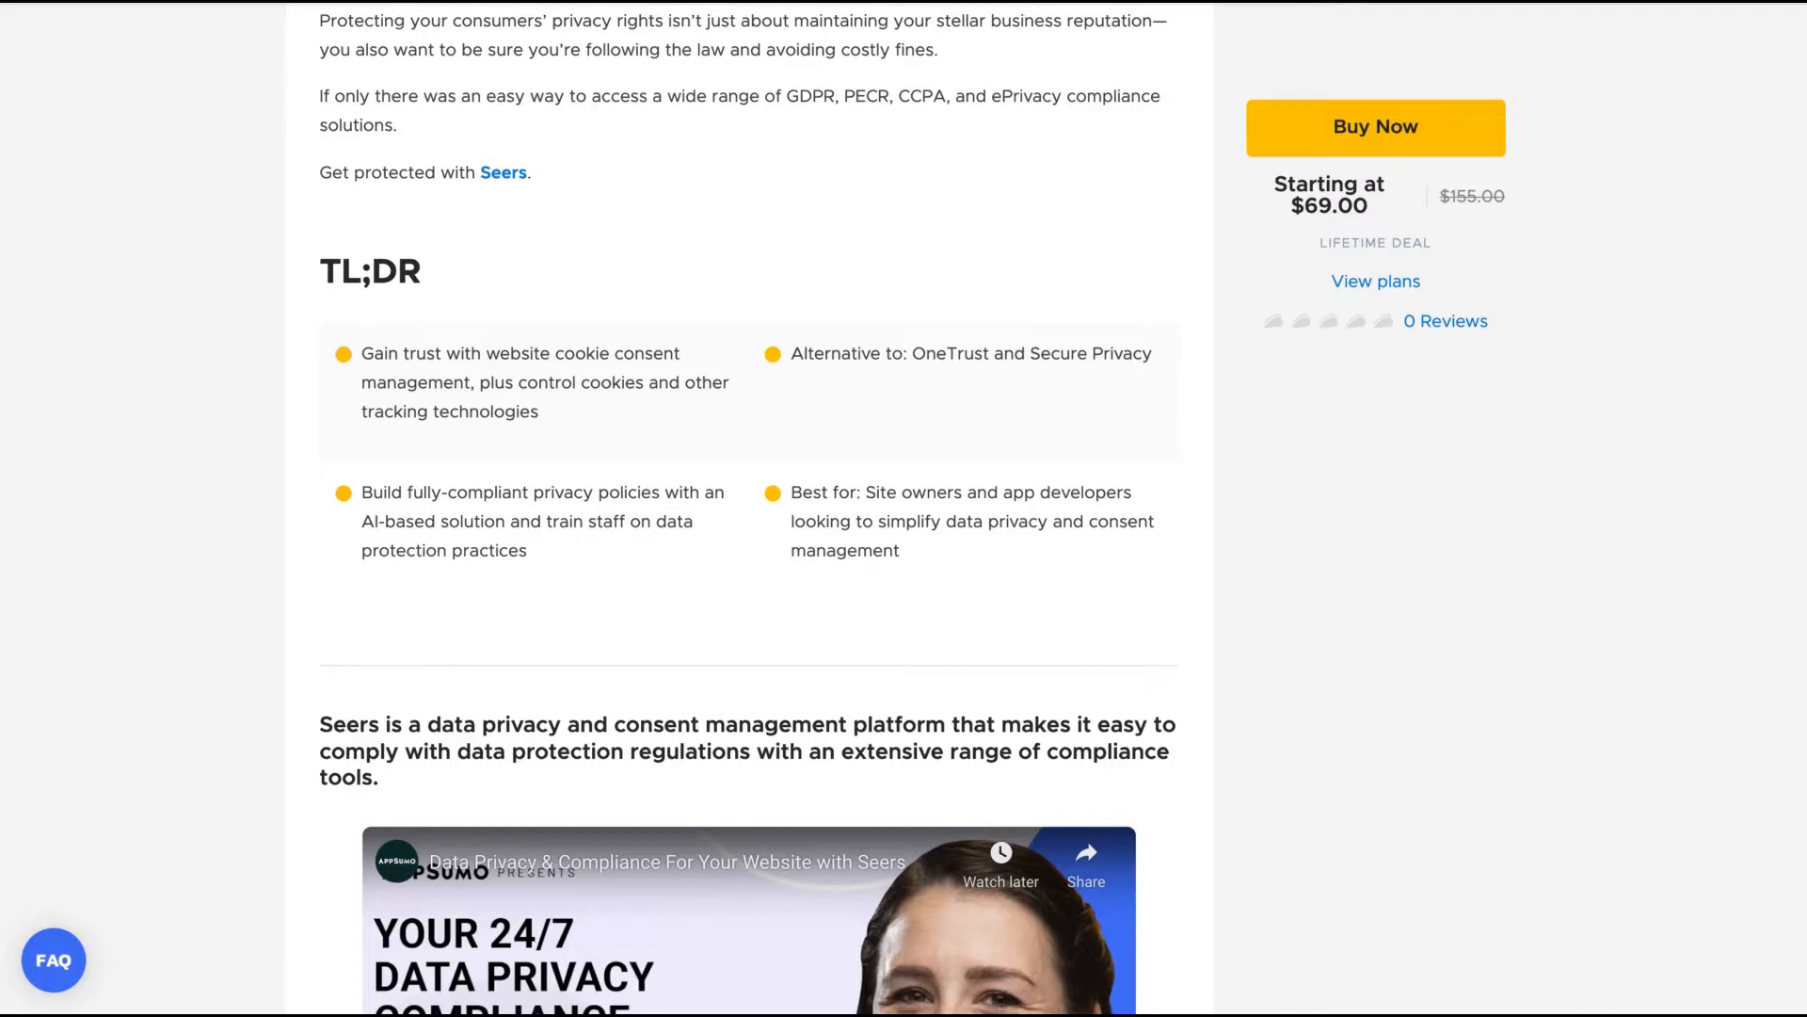
scroll(750, 508, "up", 2)
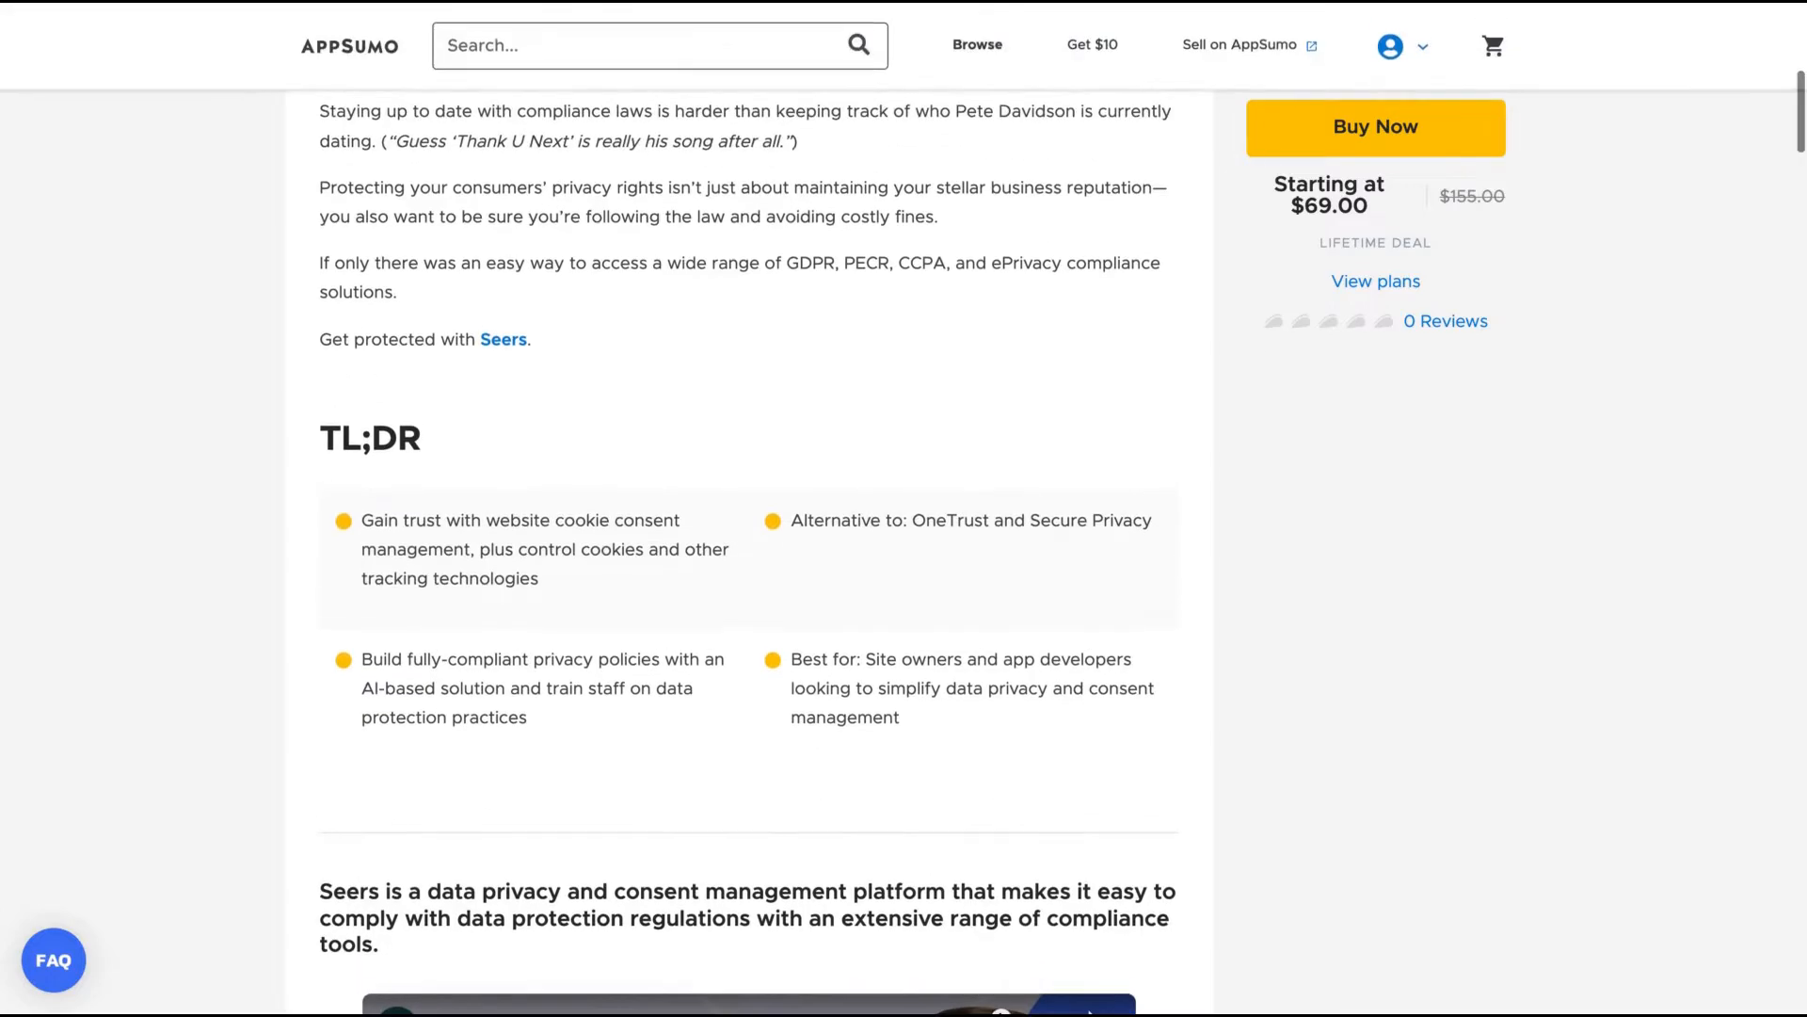
scroll(749, 508, "down", 20)
scroll(749, 508, "down", 12)
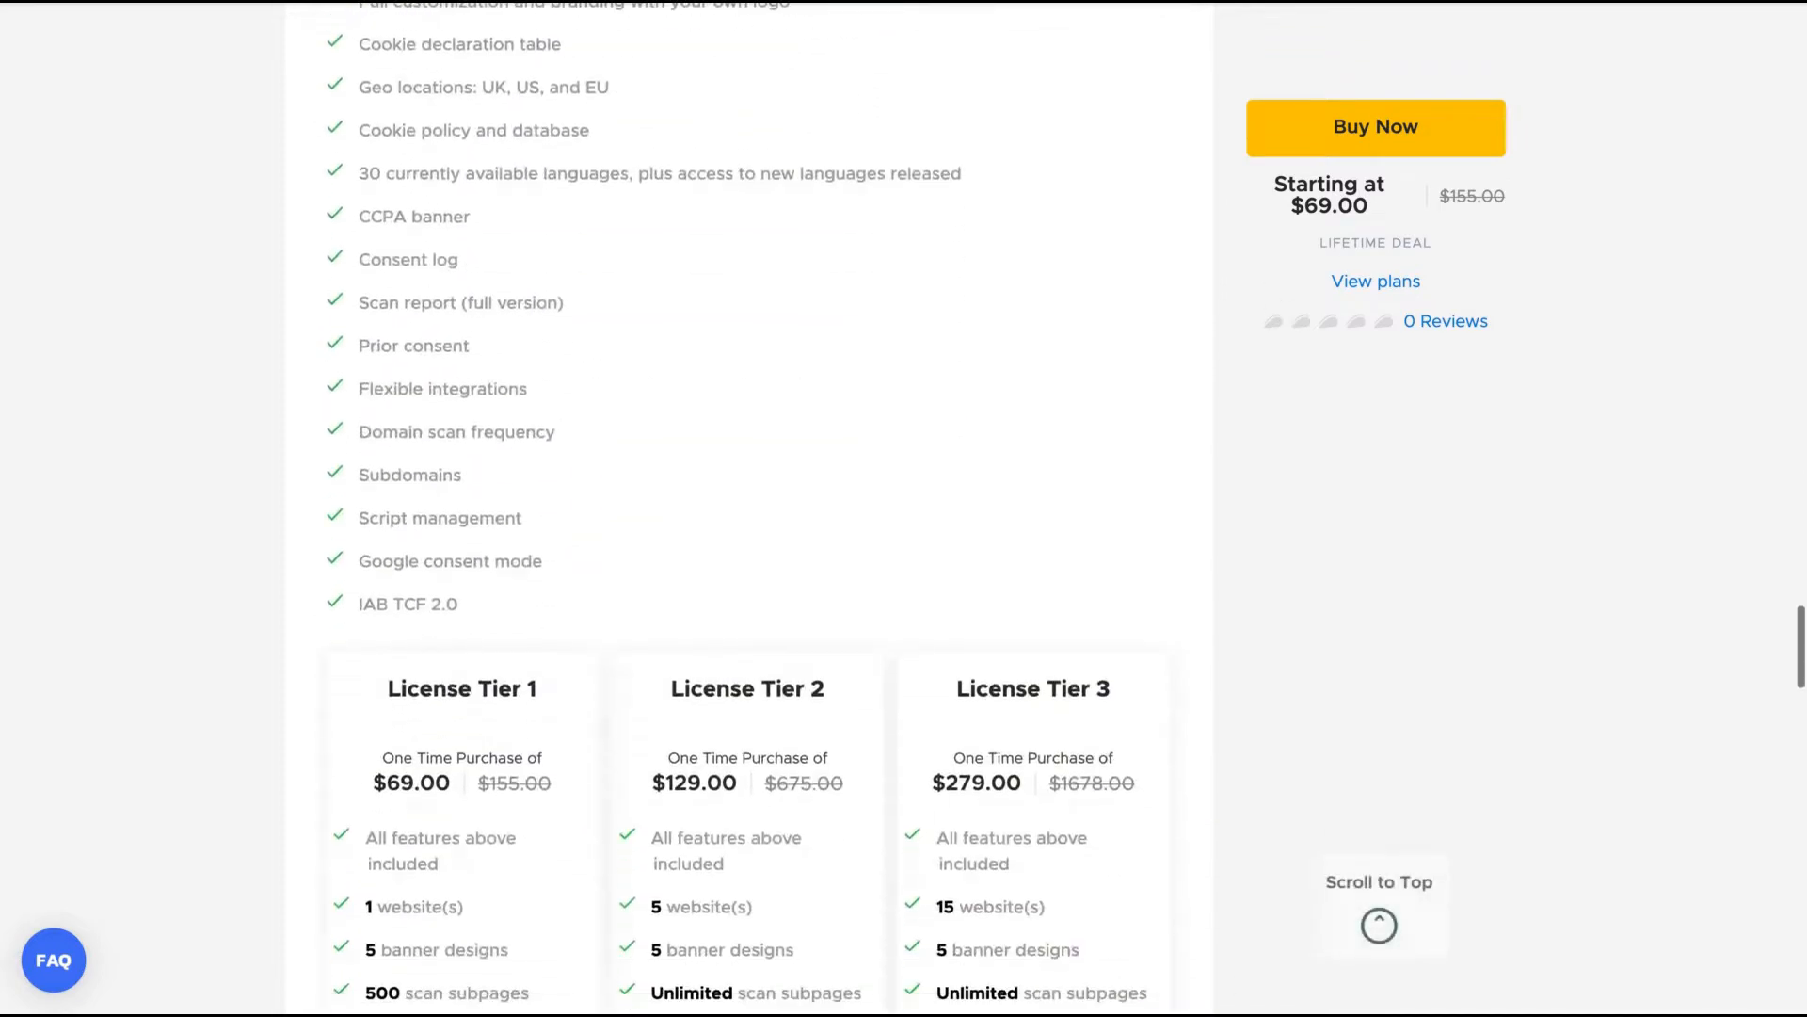
scroll(750, 508, "up", 7)
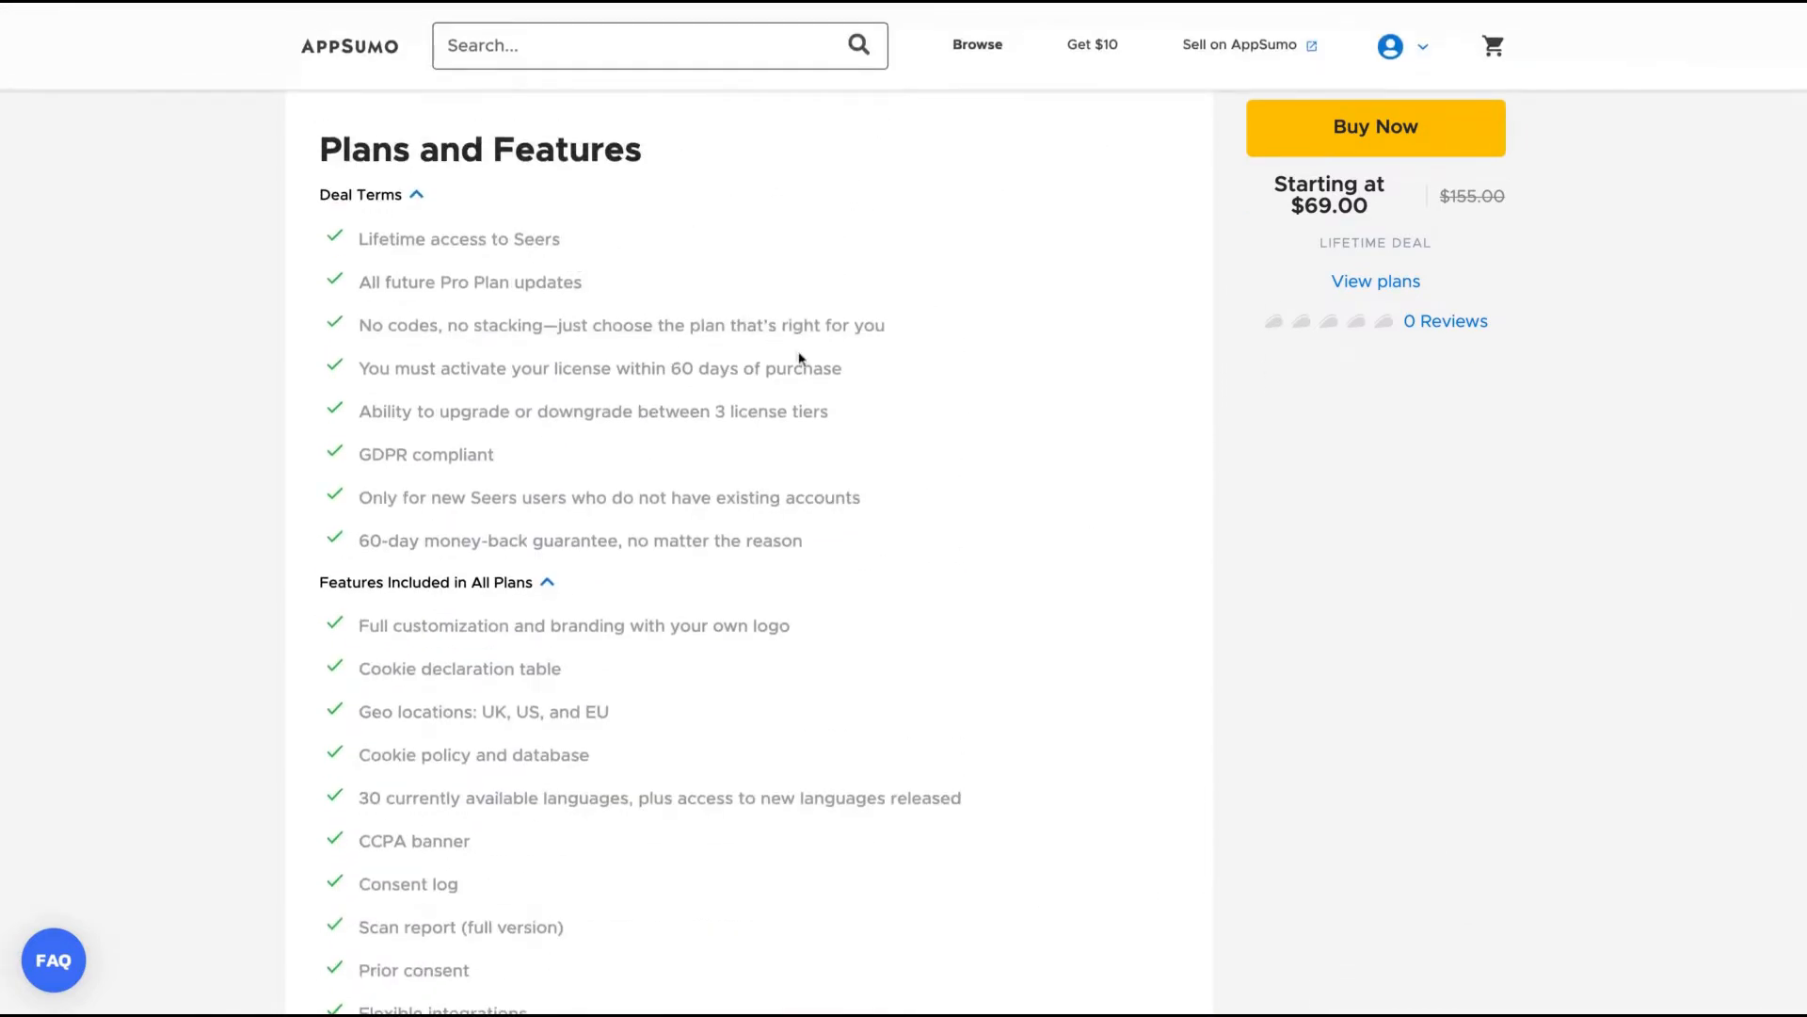
scroll(1054, 749, "down", 10)
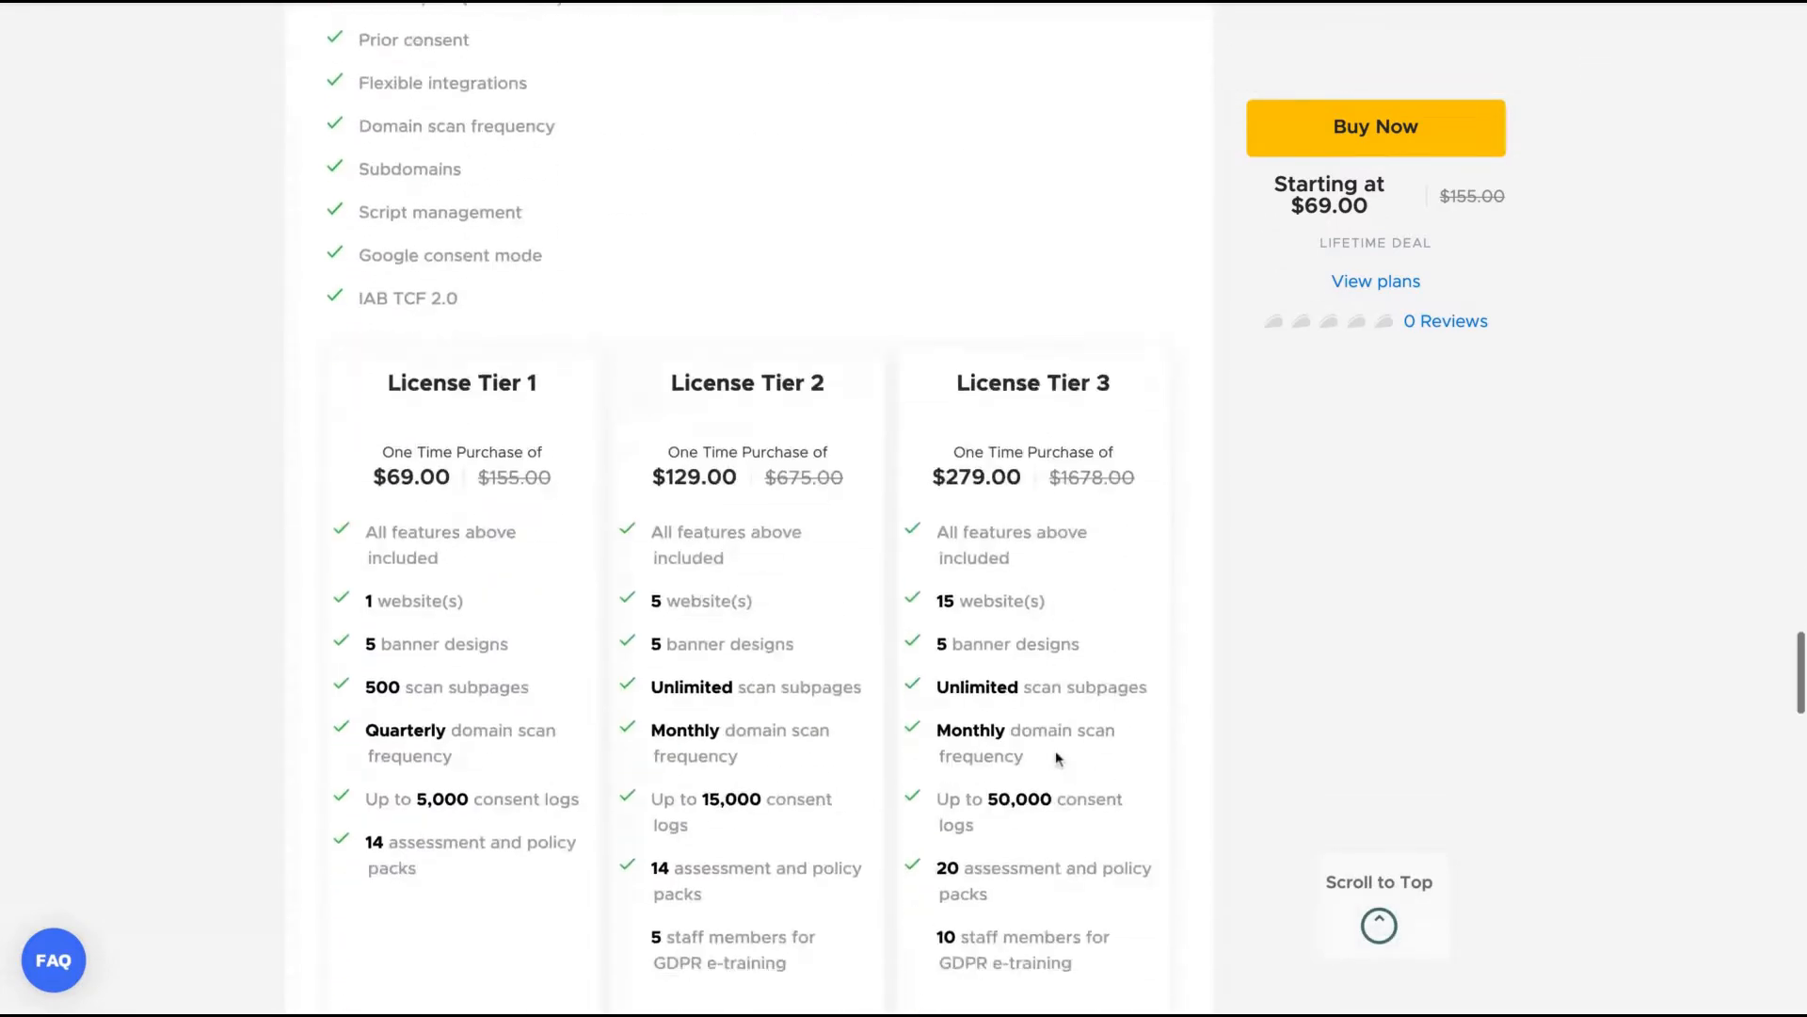
scroll(1054, 749, "down", 1)
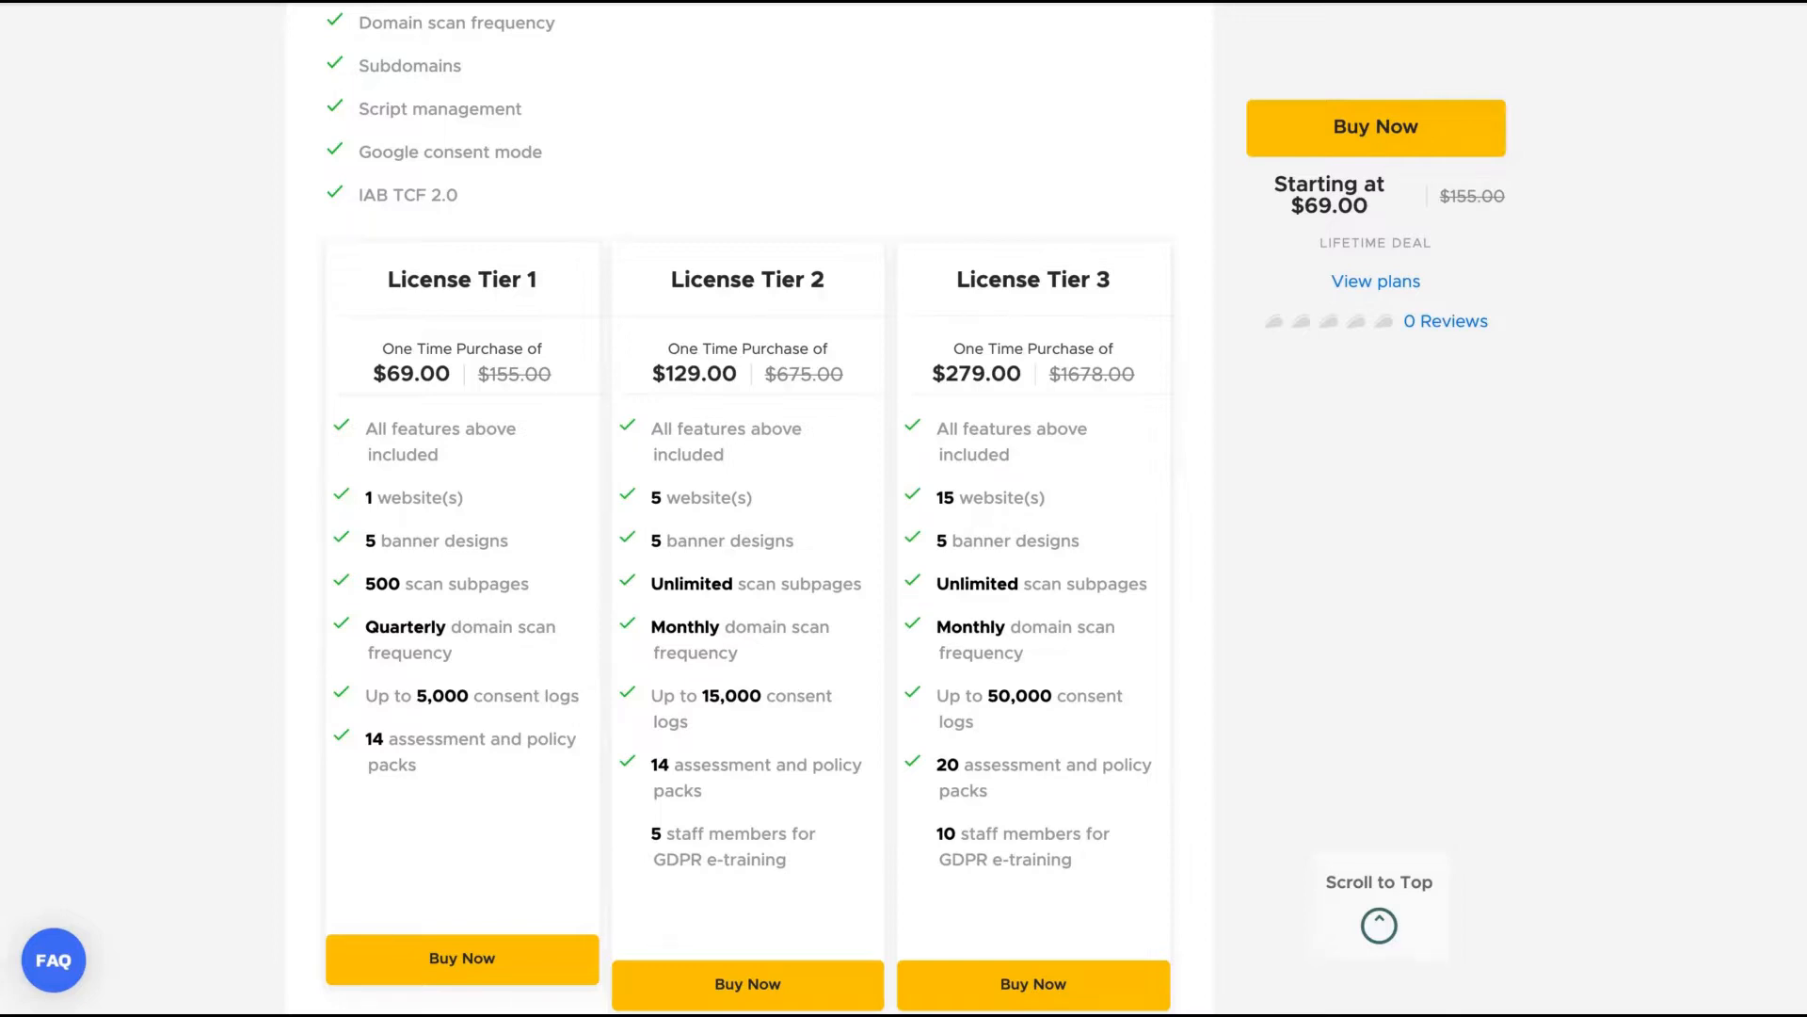
triple_click(829, 277)
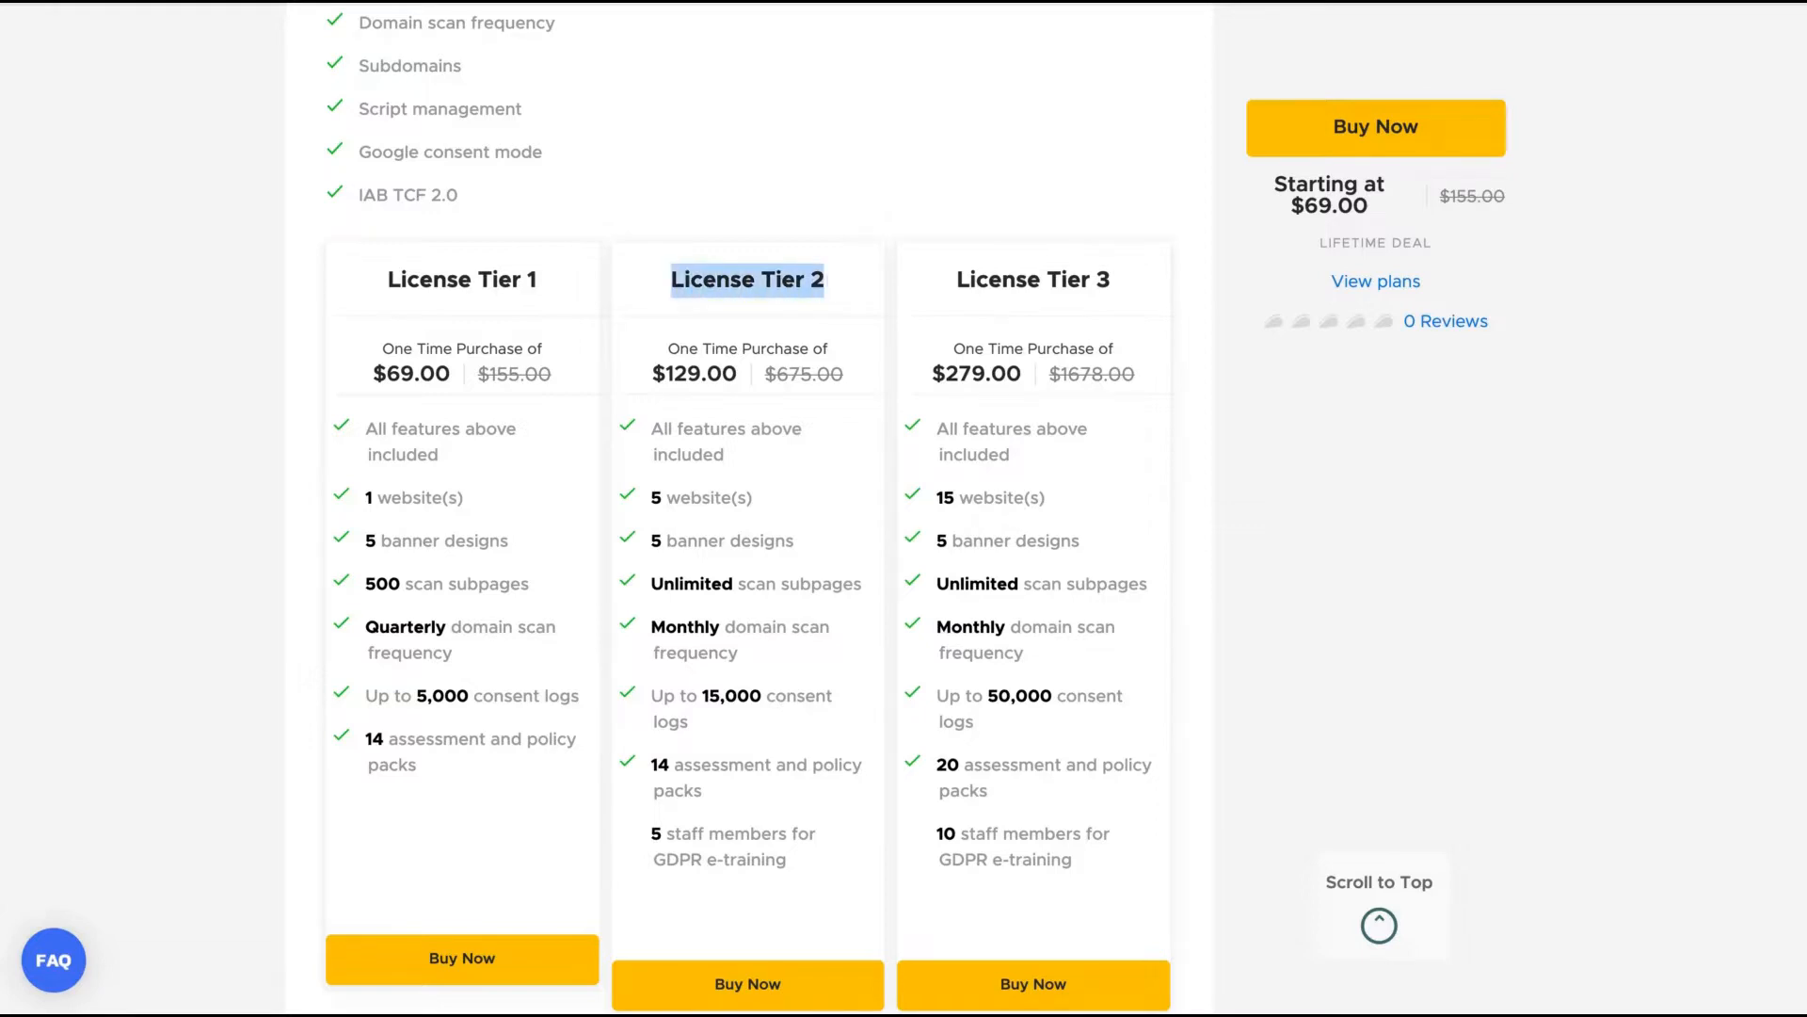
left_click(630, 5)
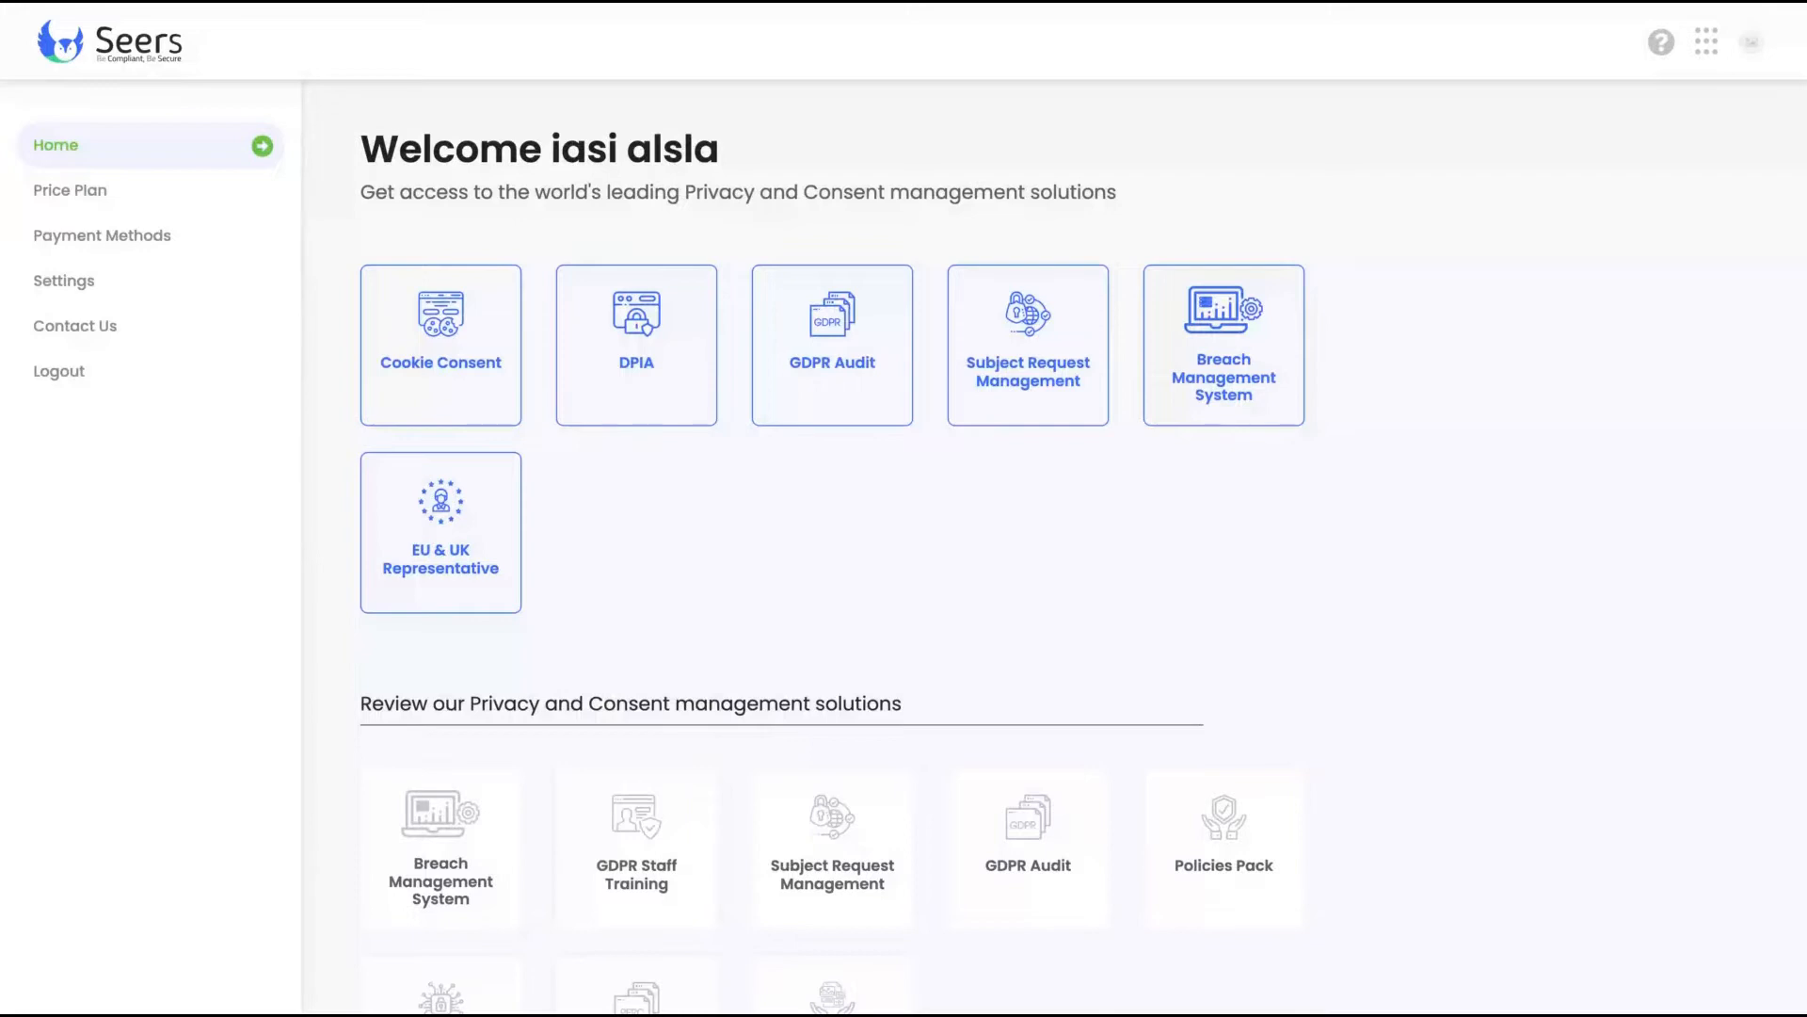
scroll(725, 317, "down", 1)
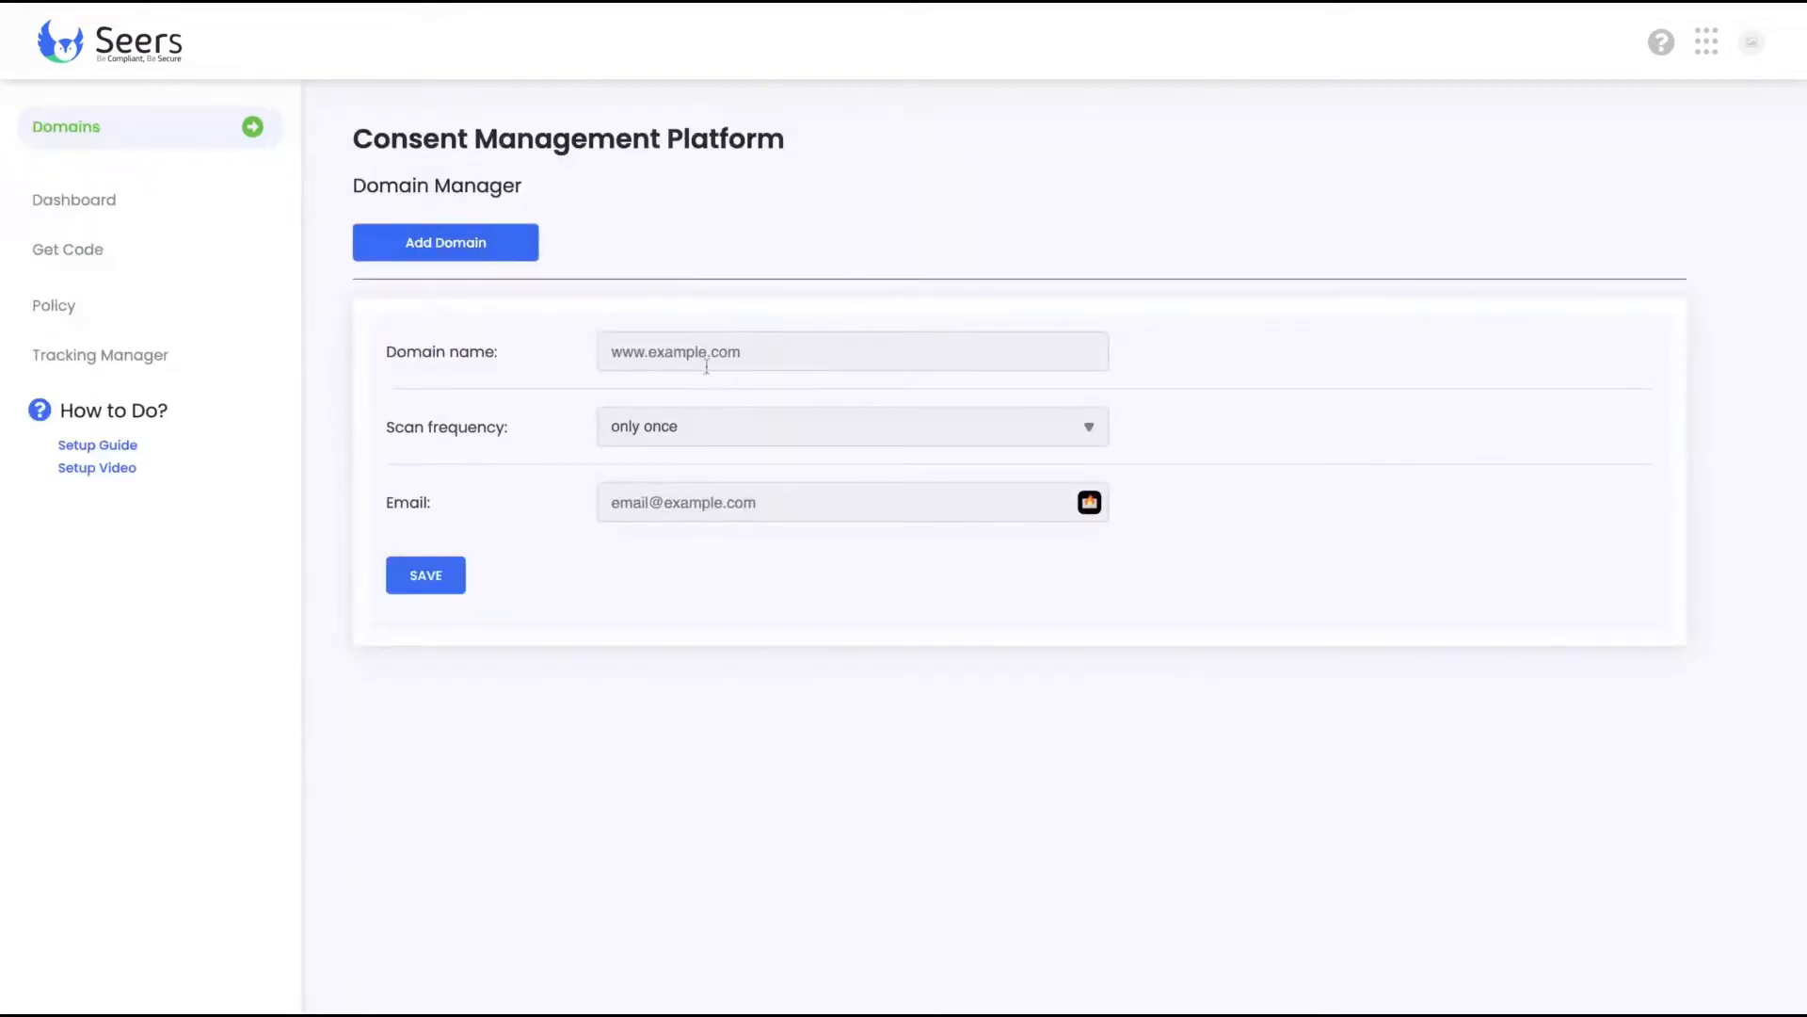
left_click(687, 335)
type("www.di")
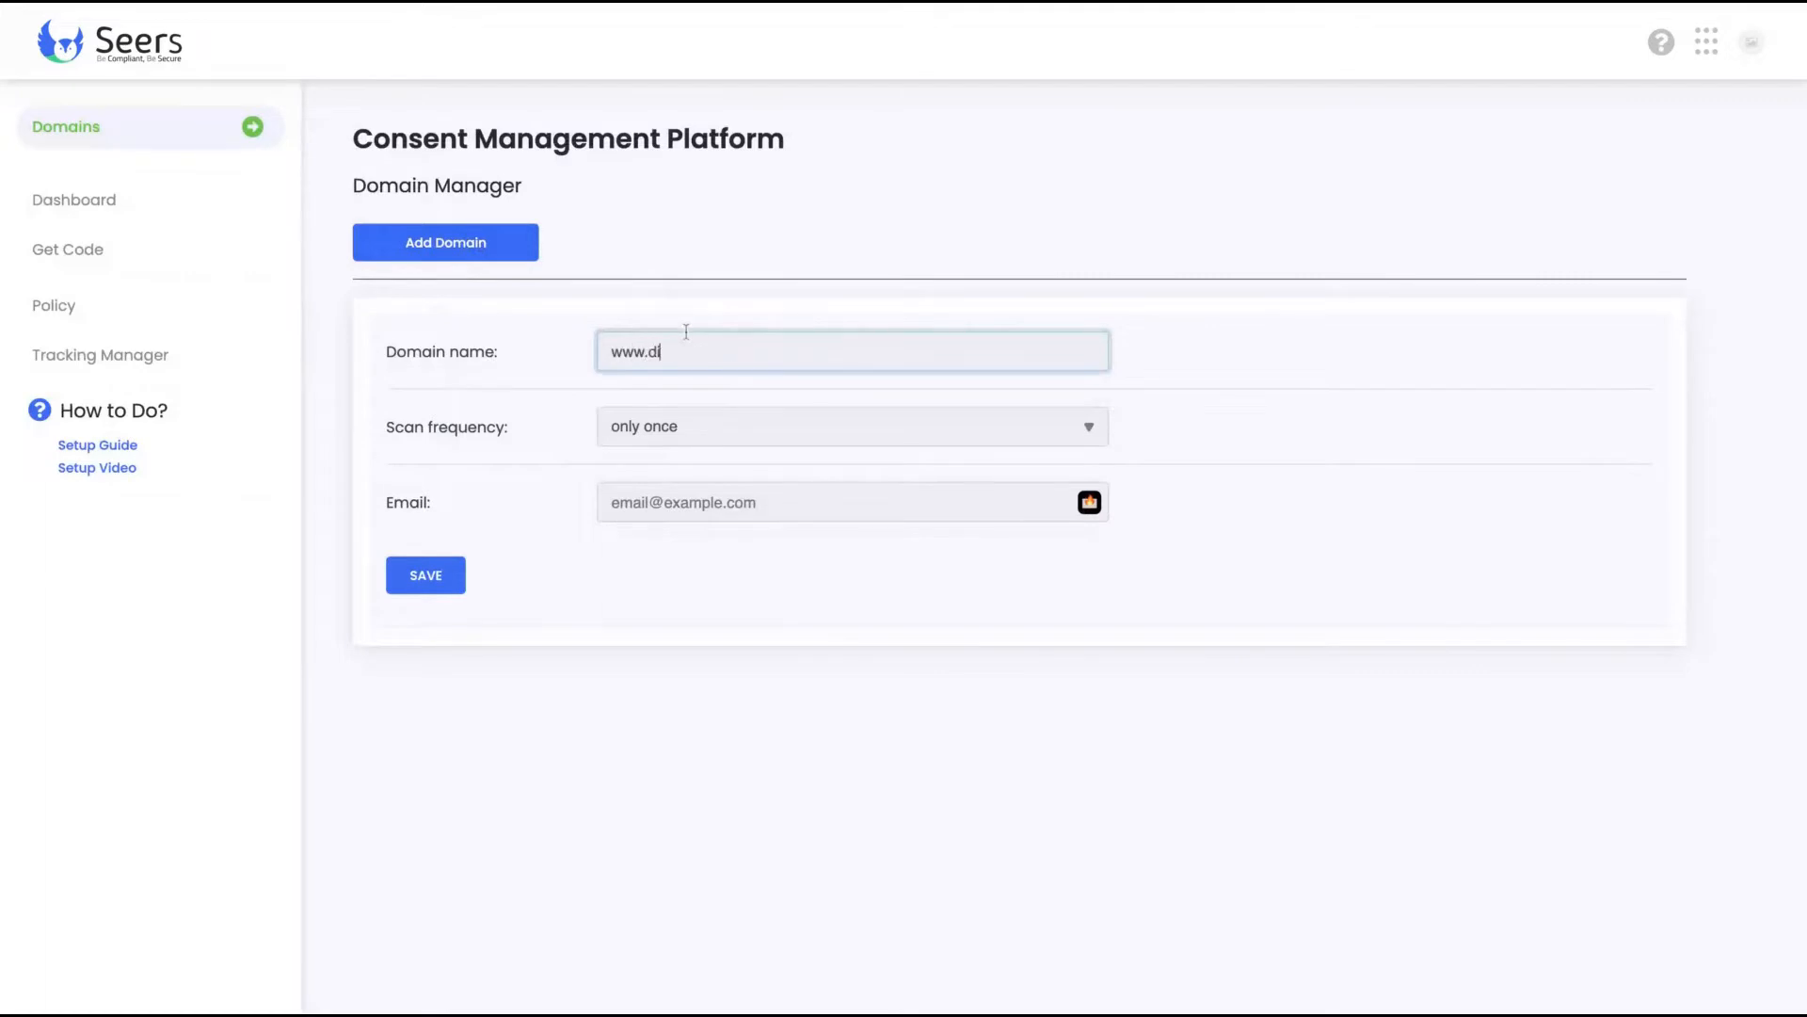
type("reito")
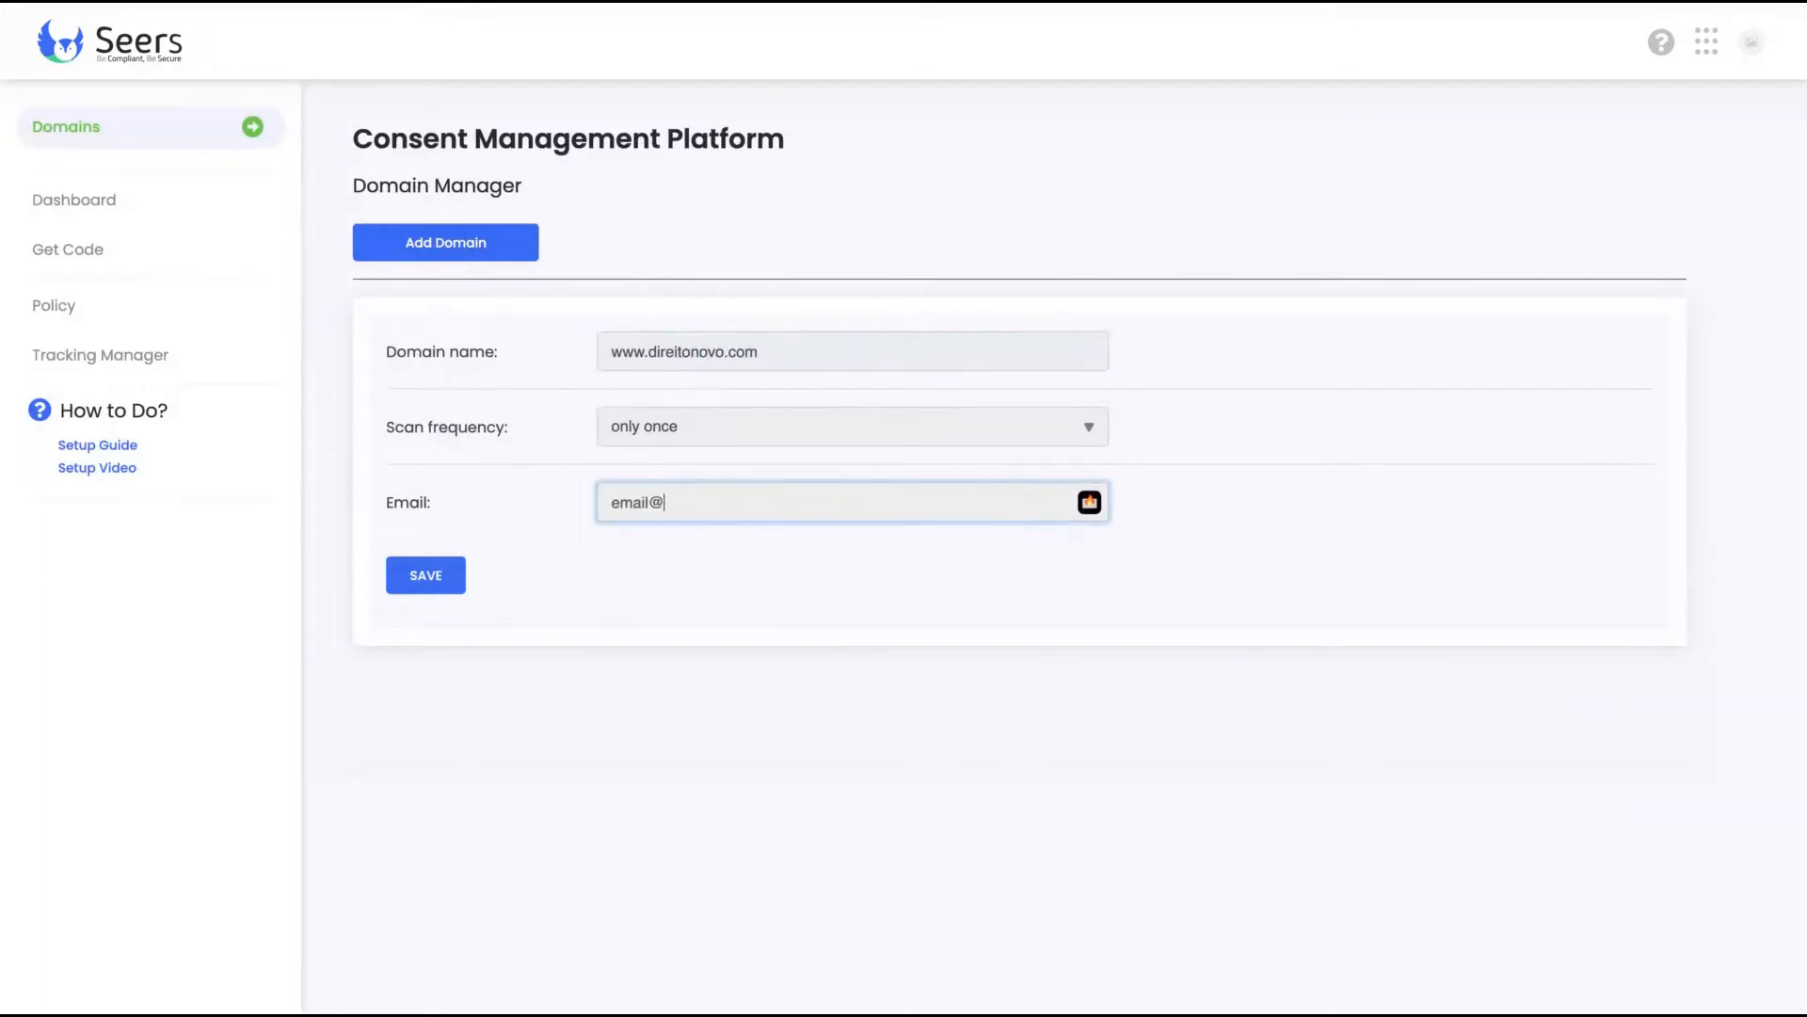
type("example.com")
left_click(428, 572)
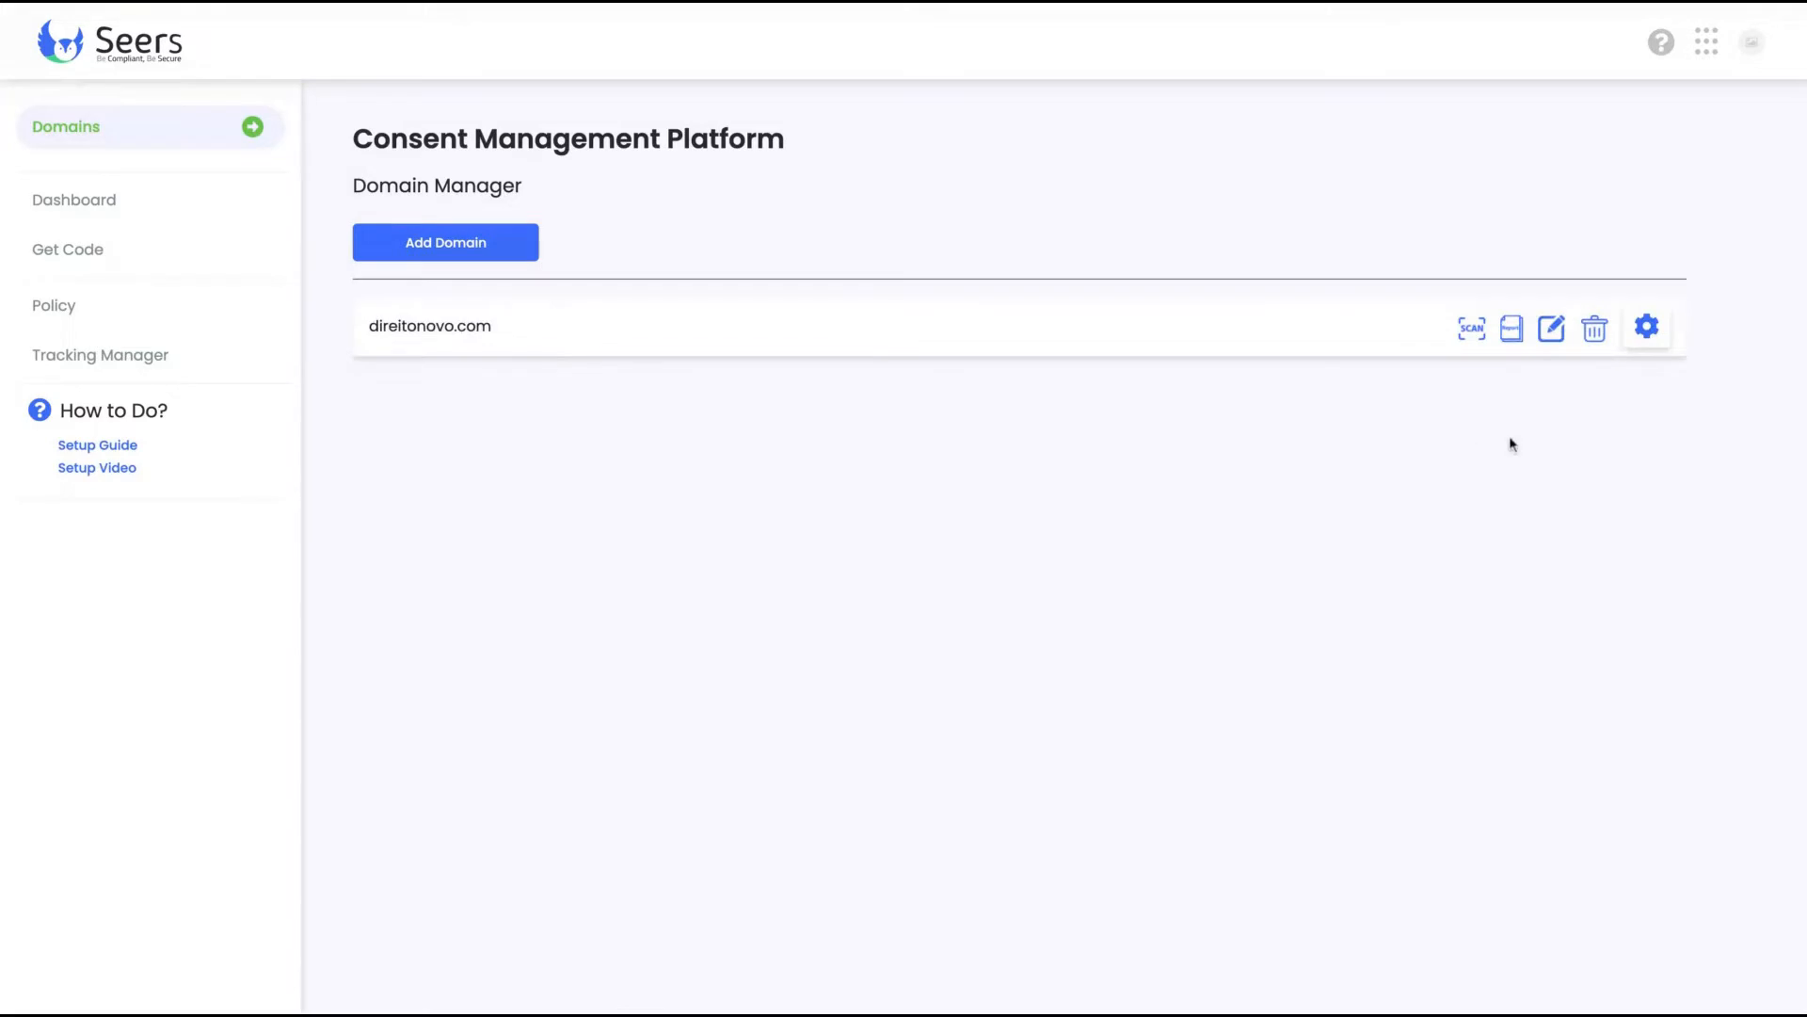
Check the scanning status of direitonovo.com and open its basic settings for editing.
left_click(1471, 334)
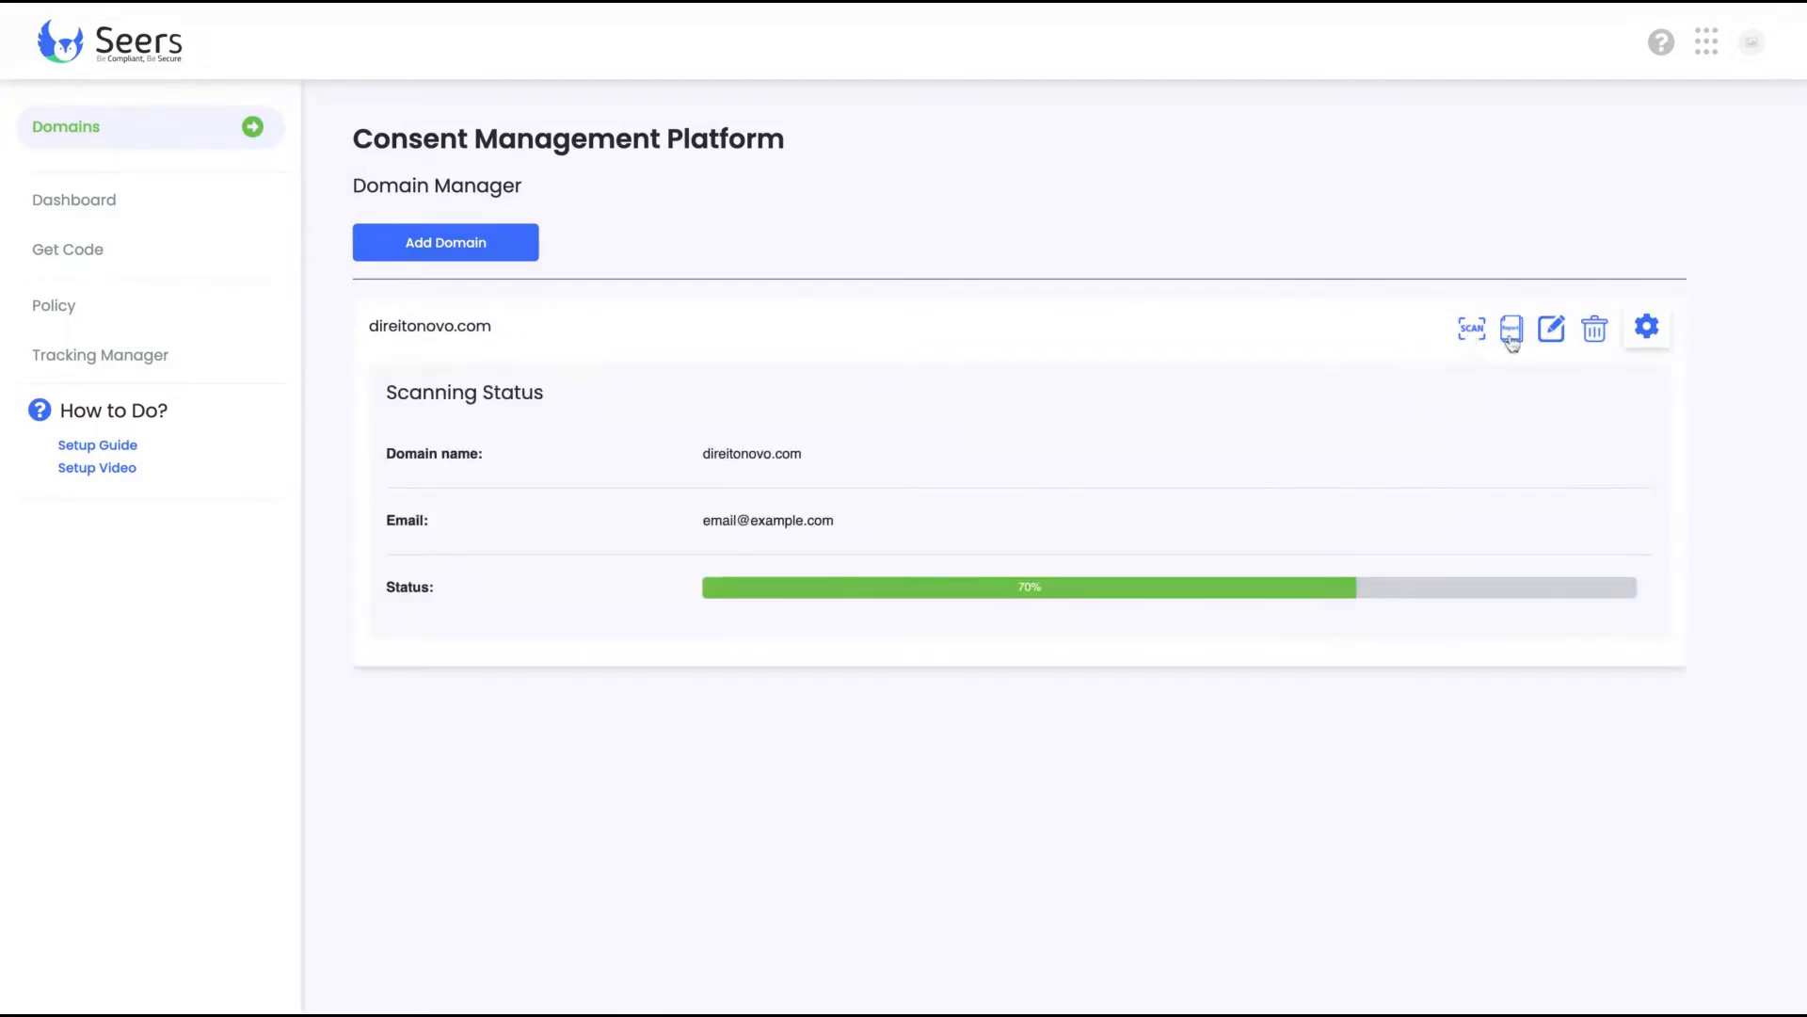
left_click(1511, 336)
left_click(1552, 334)
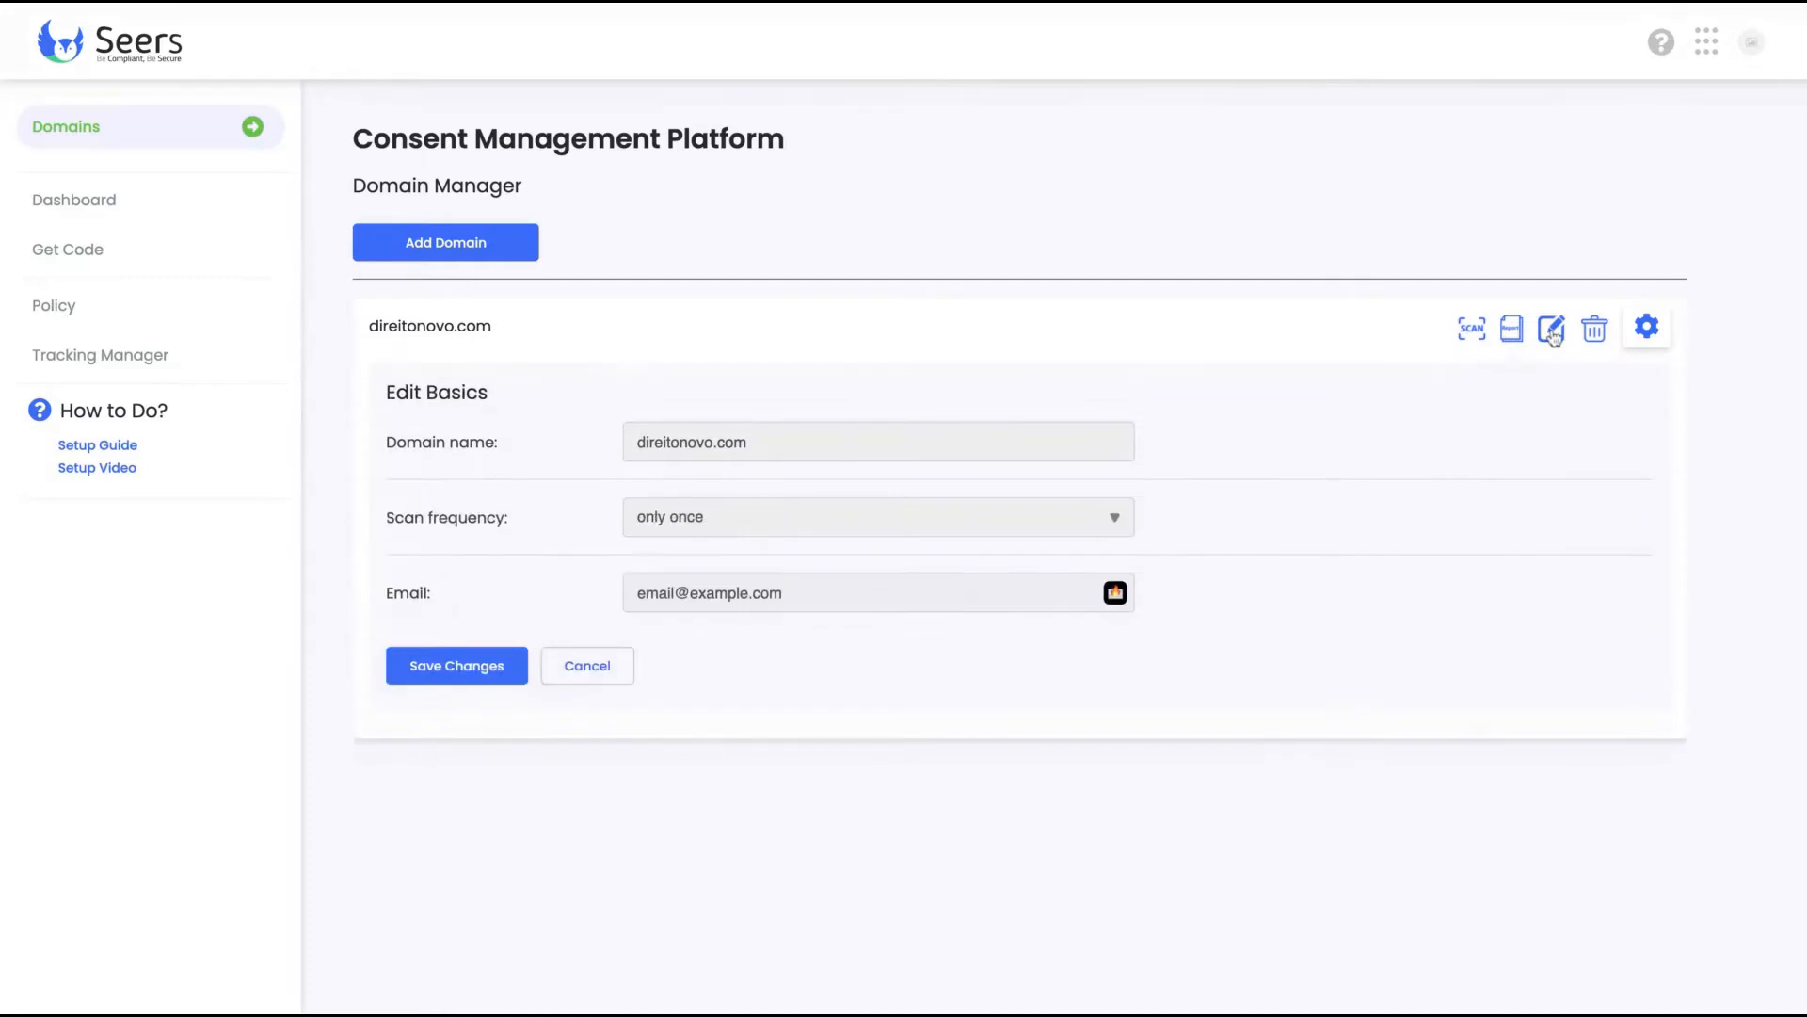
Configure direitonovo.com with the Standard one-click banner setup.
left_click(1646, 328)
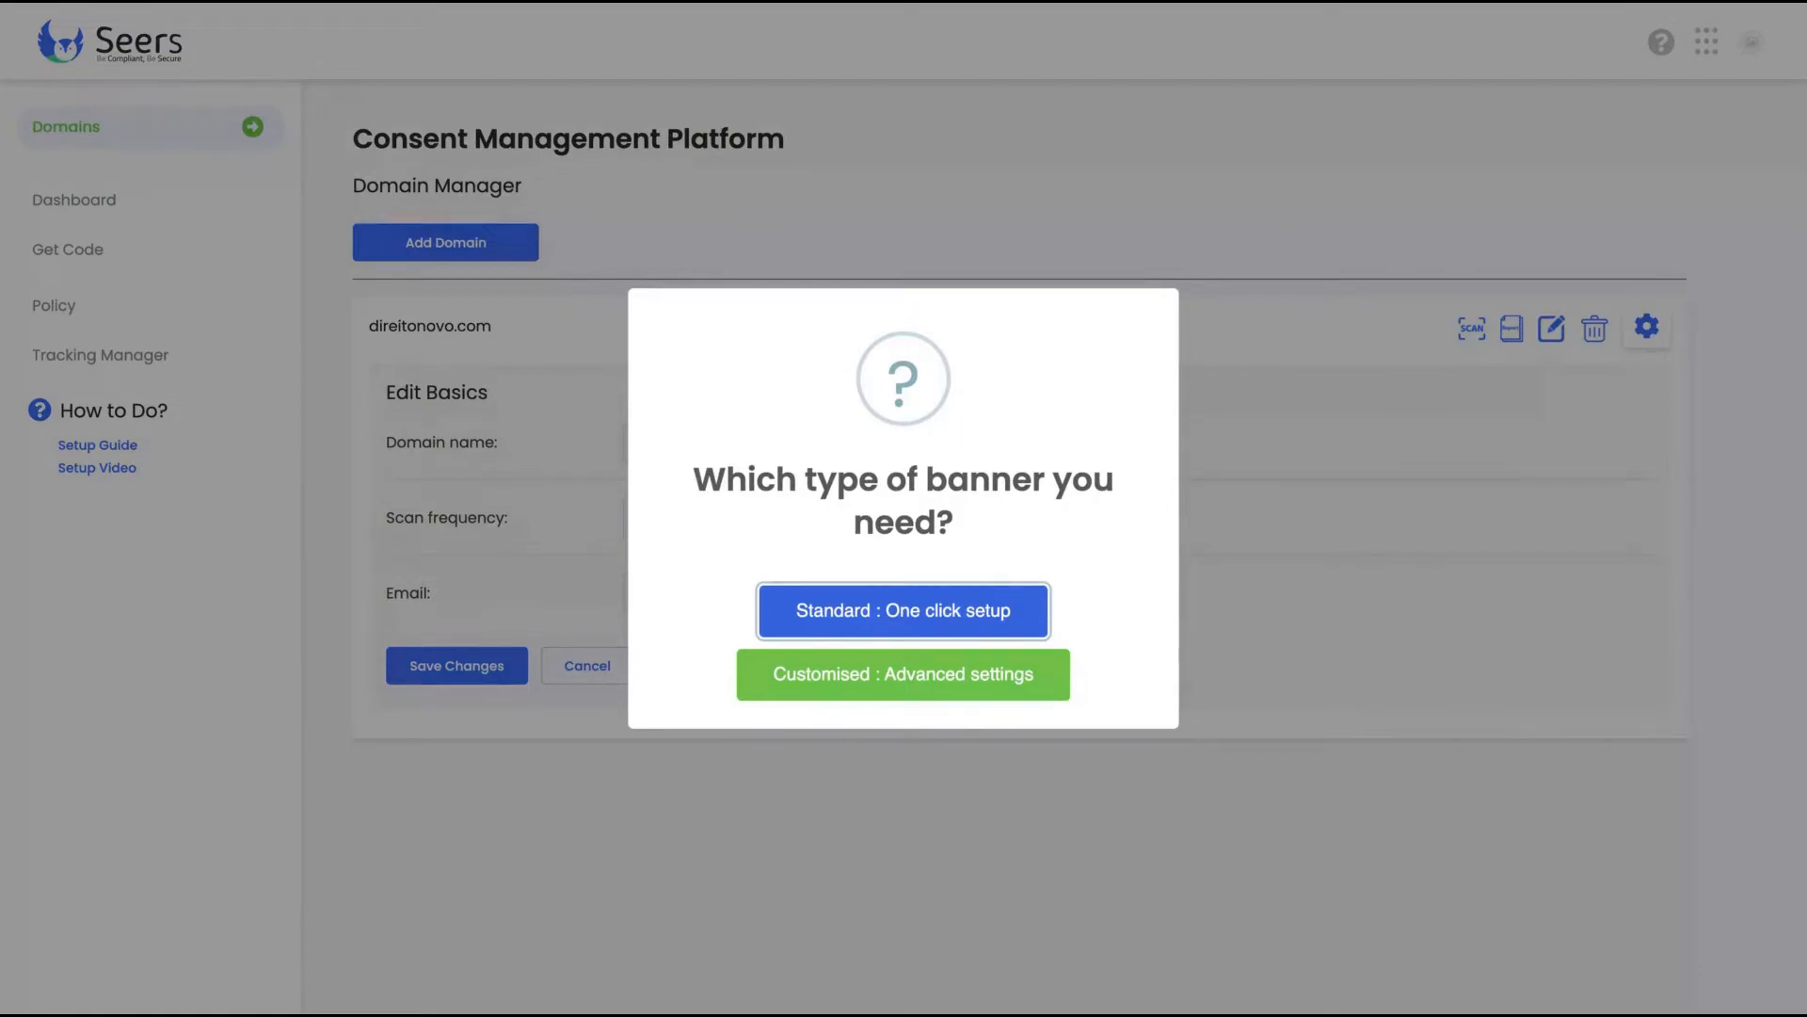
left_click(937, 623)
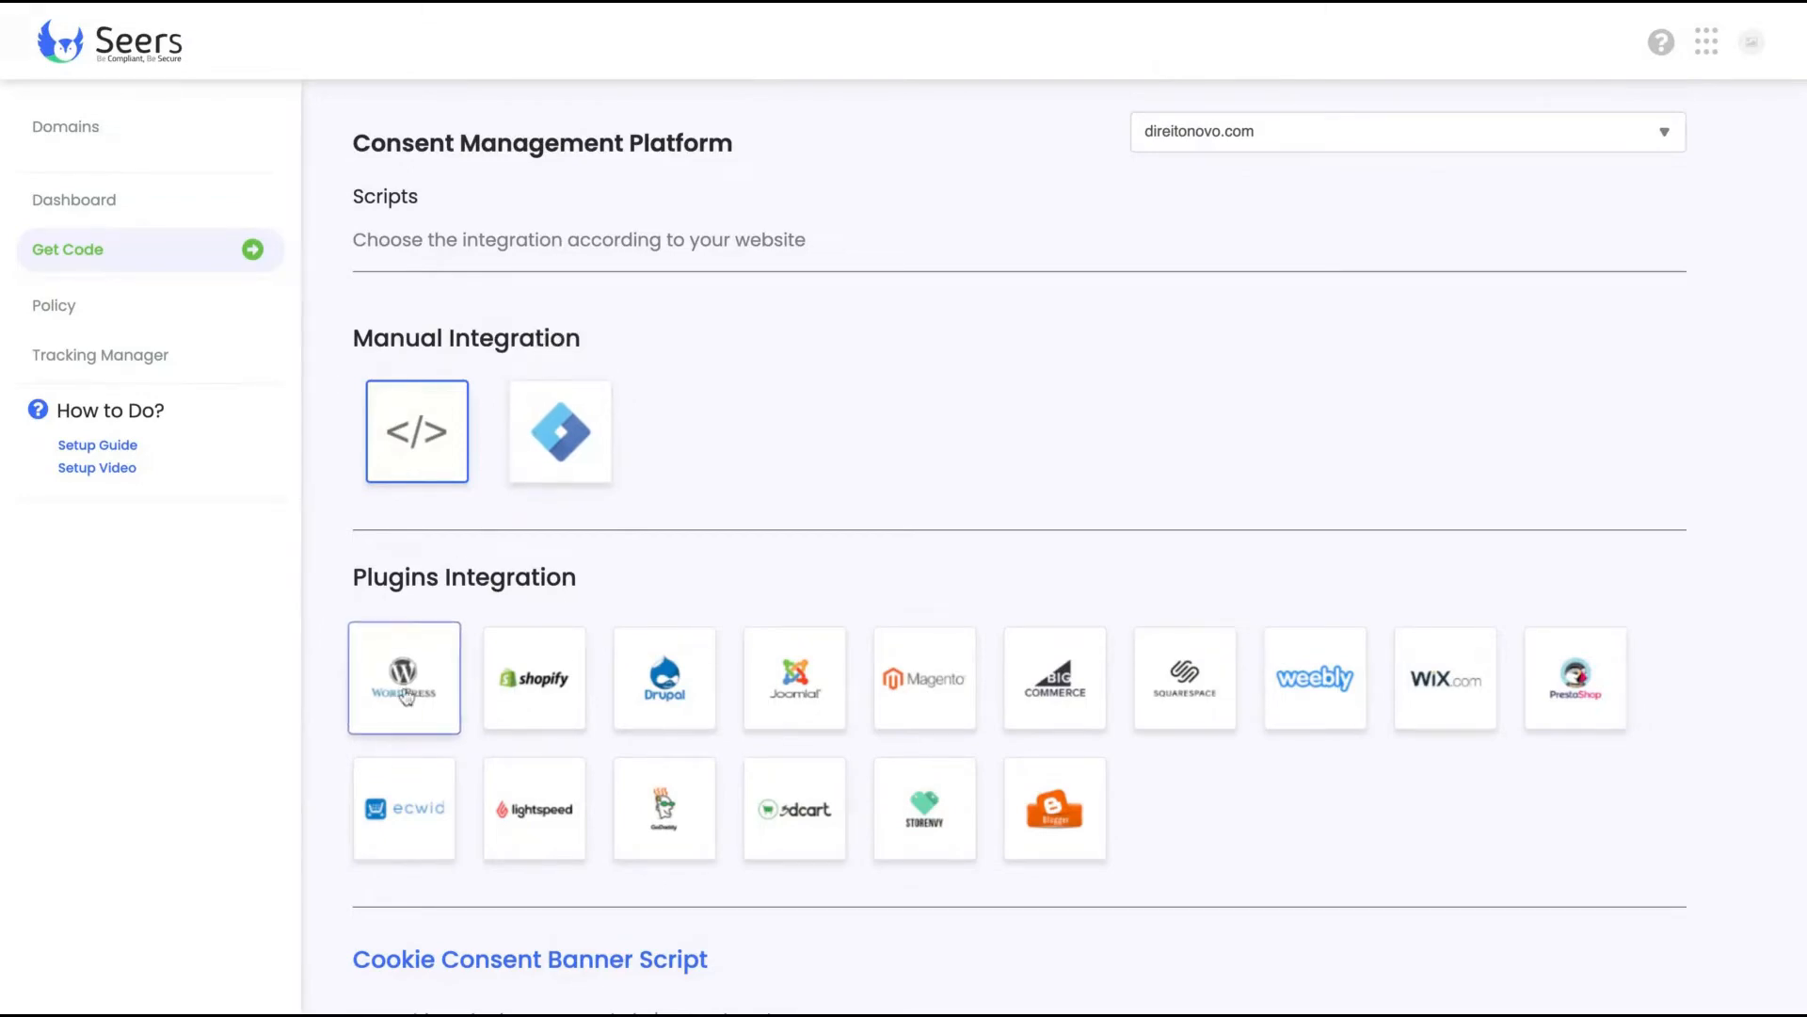
Examine the consent banner and cookie policy scripts offered for the WordPress plugin and the manual code integration.
scroll(404, 678, "down", 10)
scroll(406, 679, "up", 7)
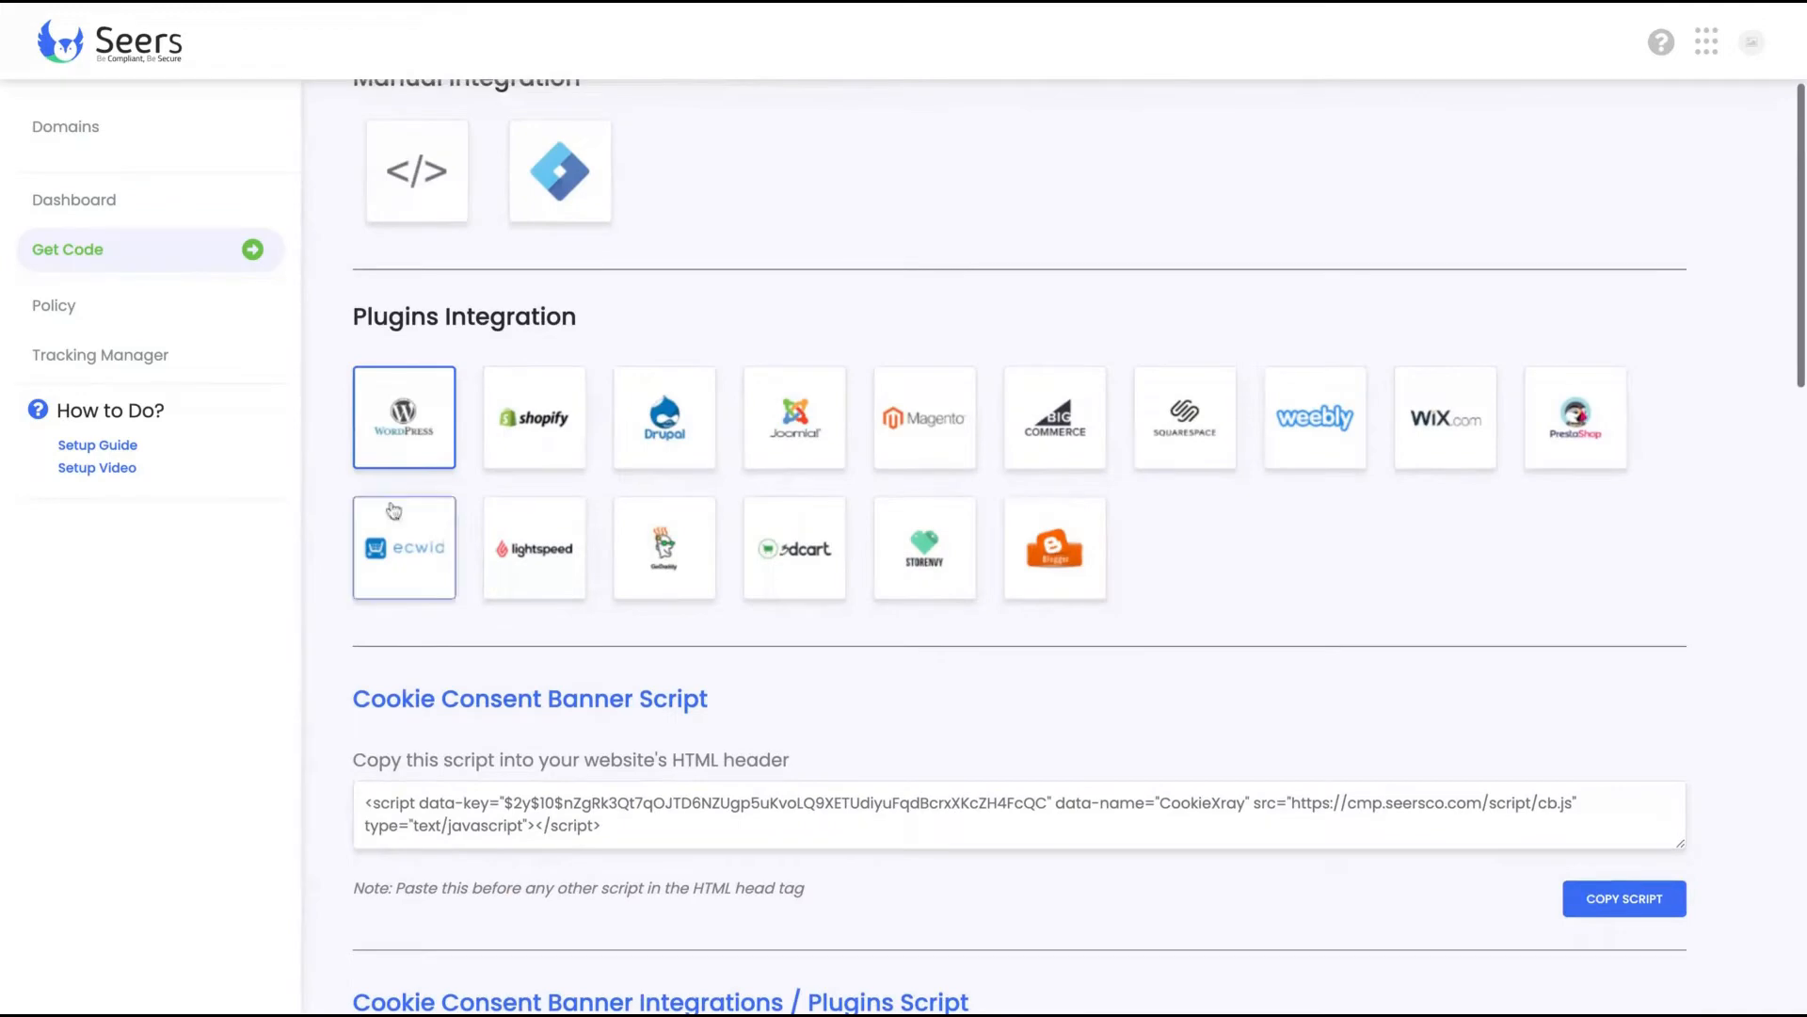
scroll(590, 682, "down", 1)
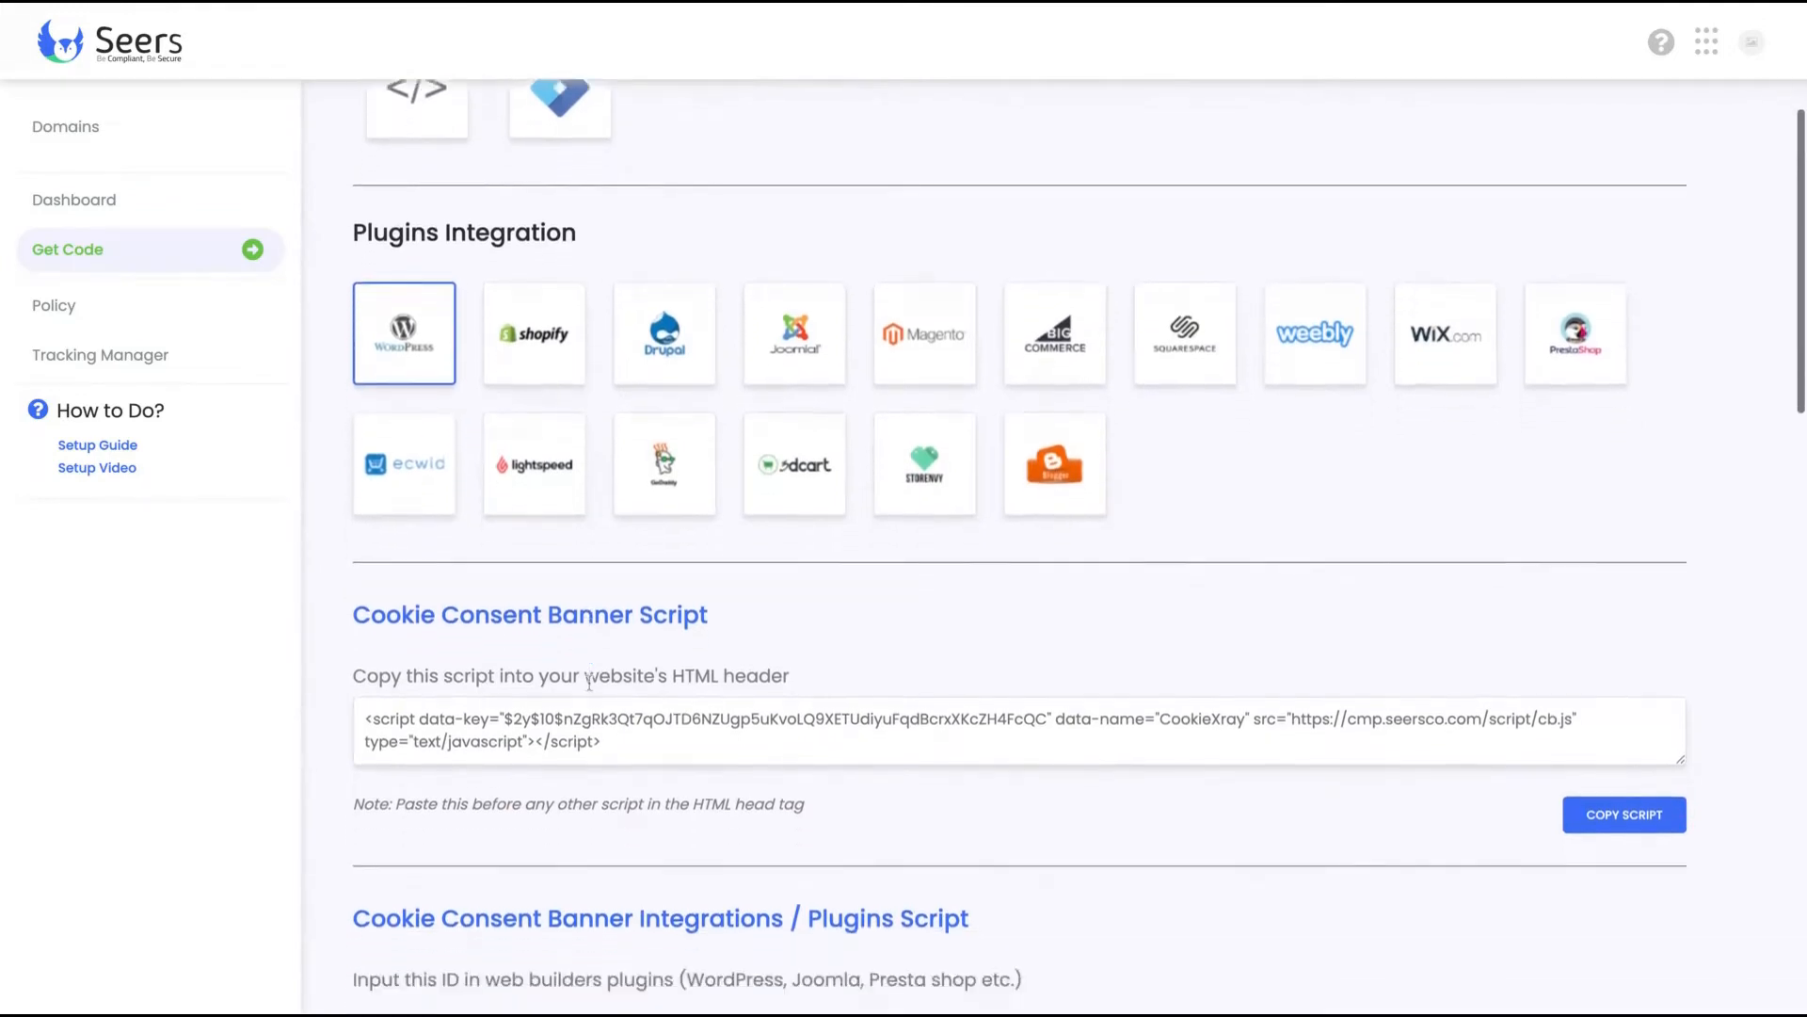
scroll(590, 682, "up", 4)
left_click(394, 414)
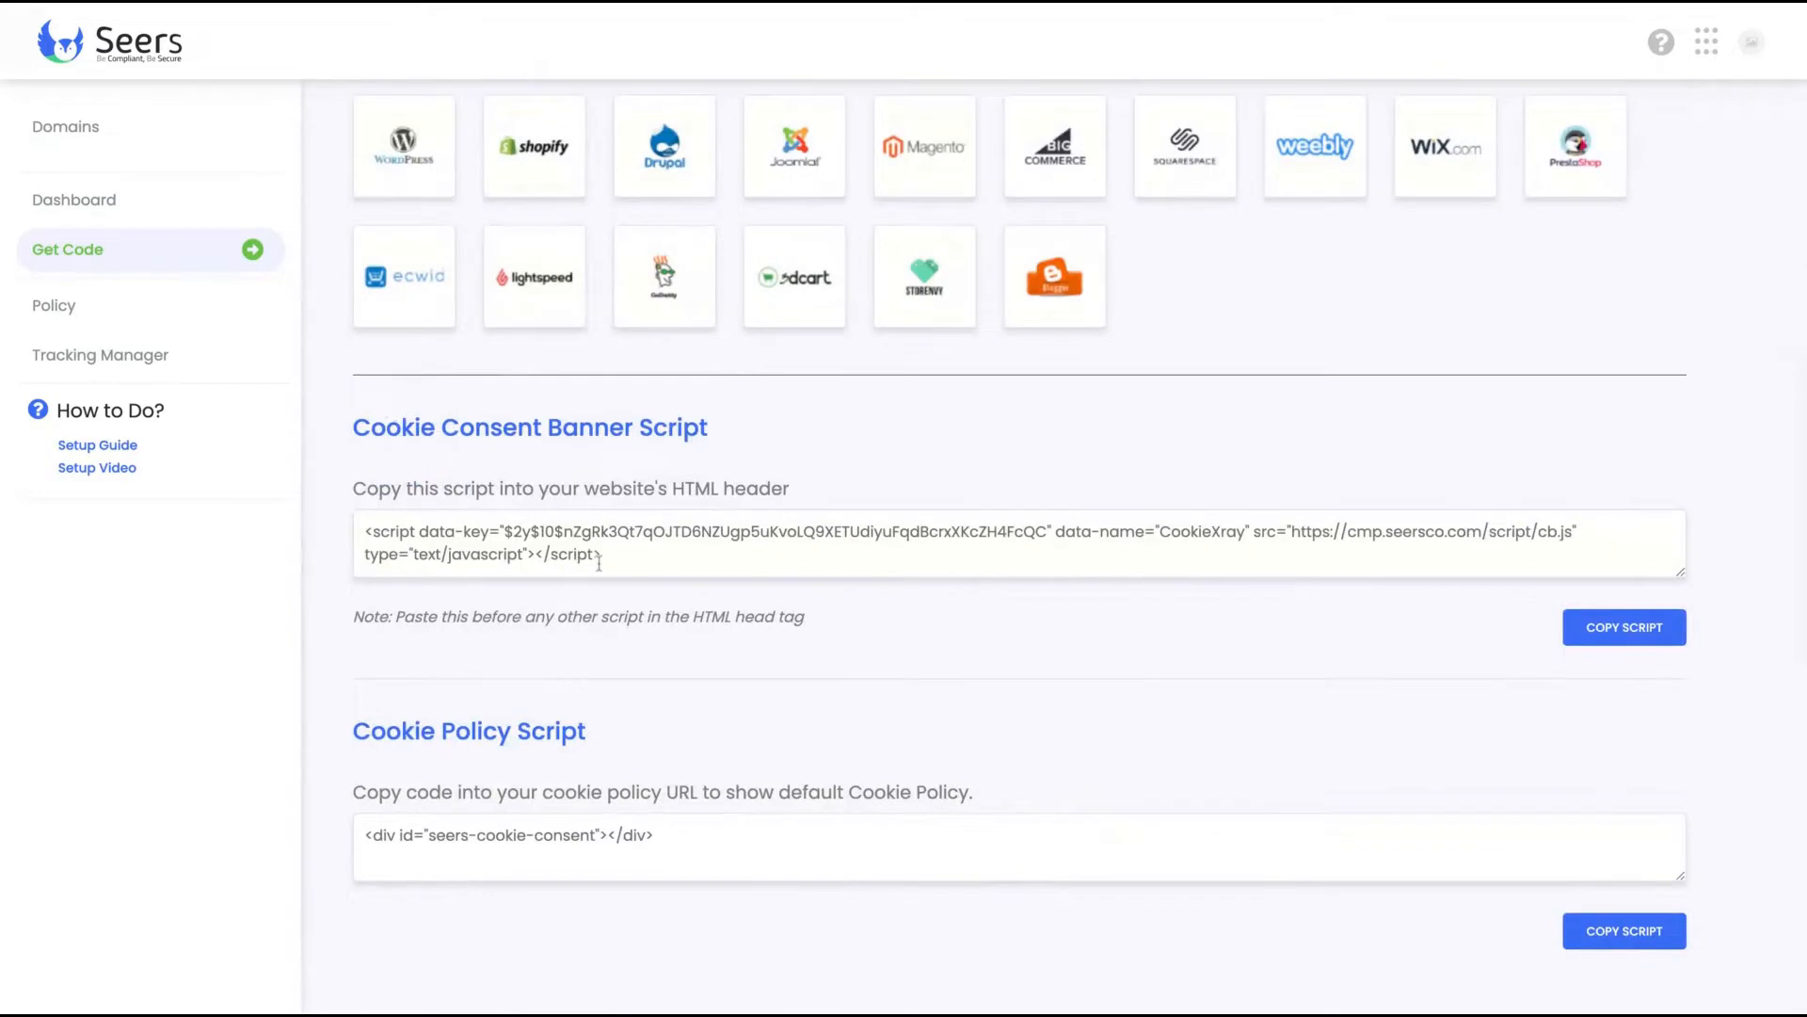
scroll(395, 421, "up", 6)
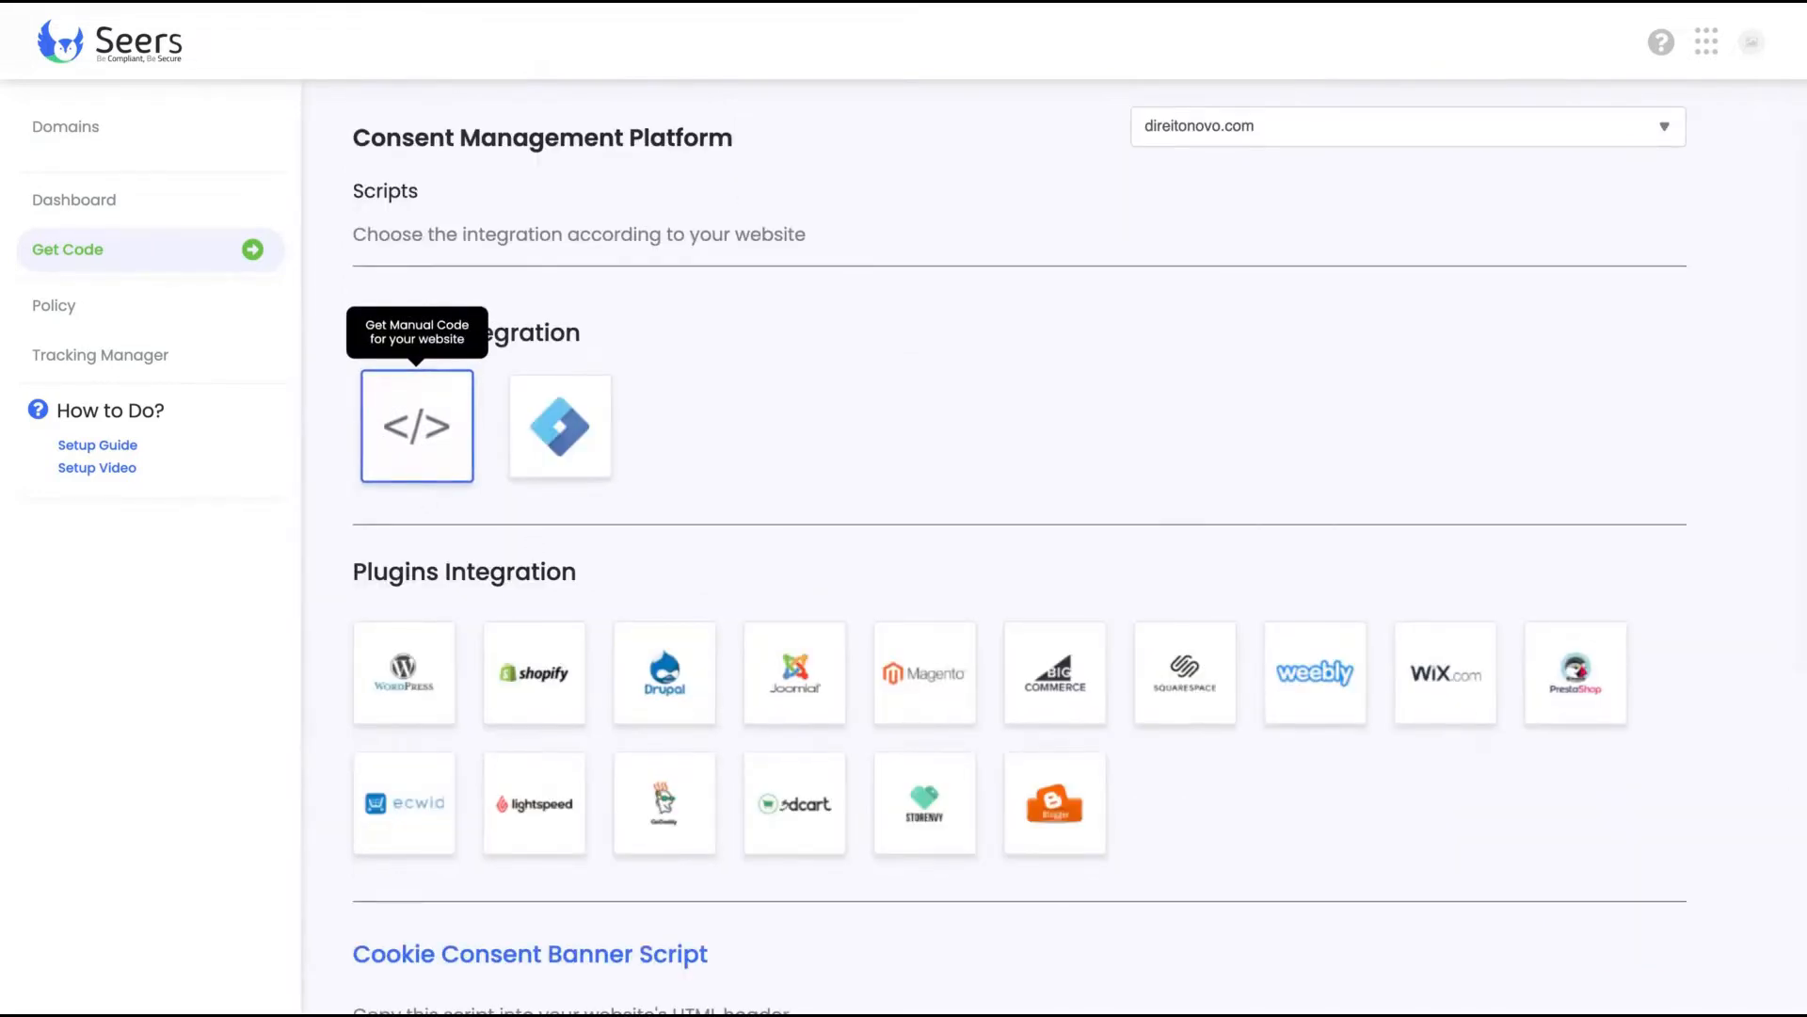
scroll(1019, 565, "down", 5)
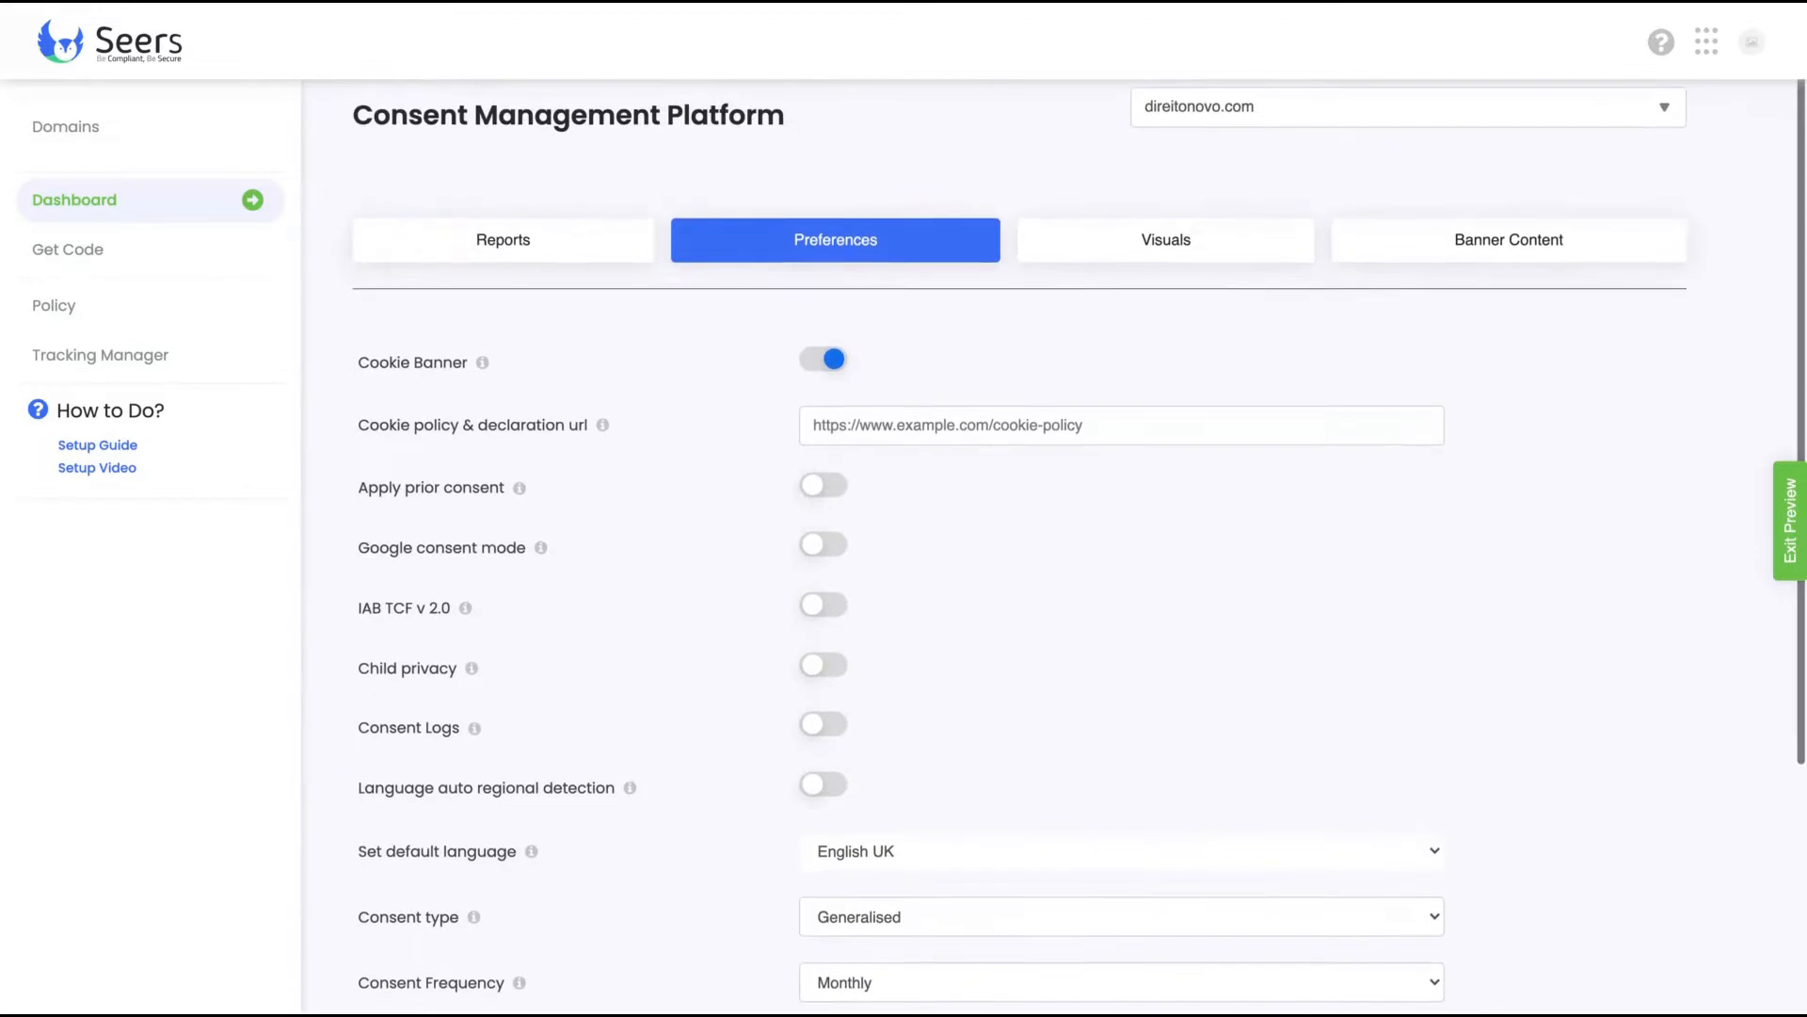
Look over the banner preferences and try to turn on language auto regional detection, dismissing the price plan upgrade offer.
scroll(826, 512, "down", 4)
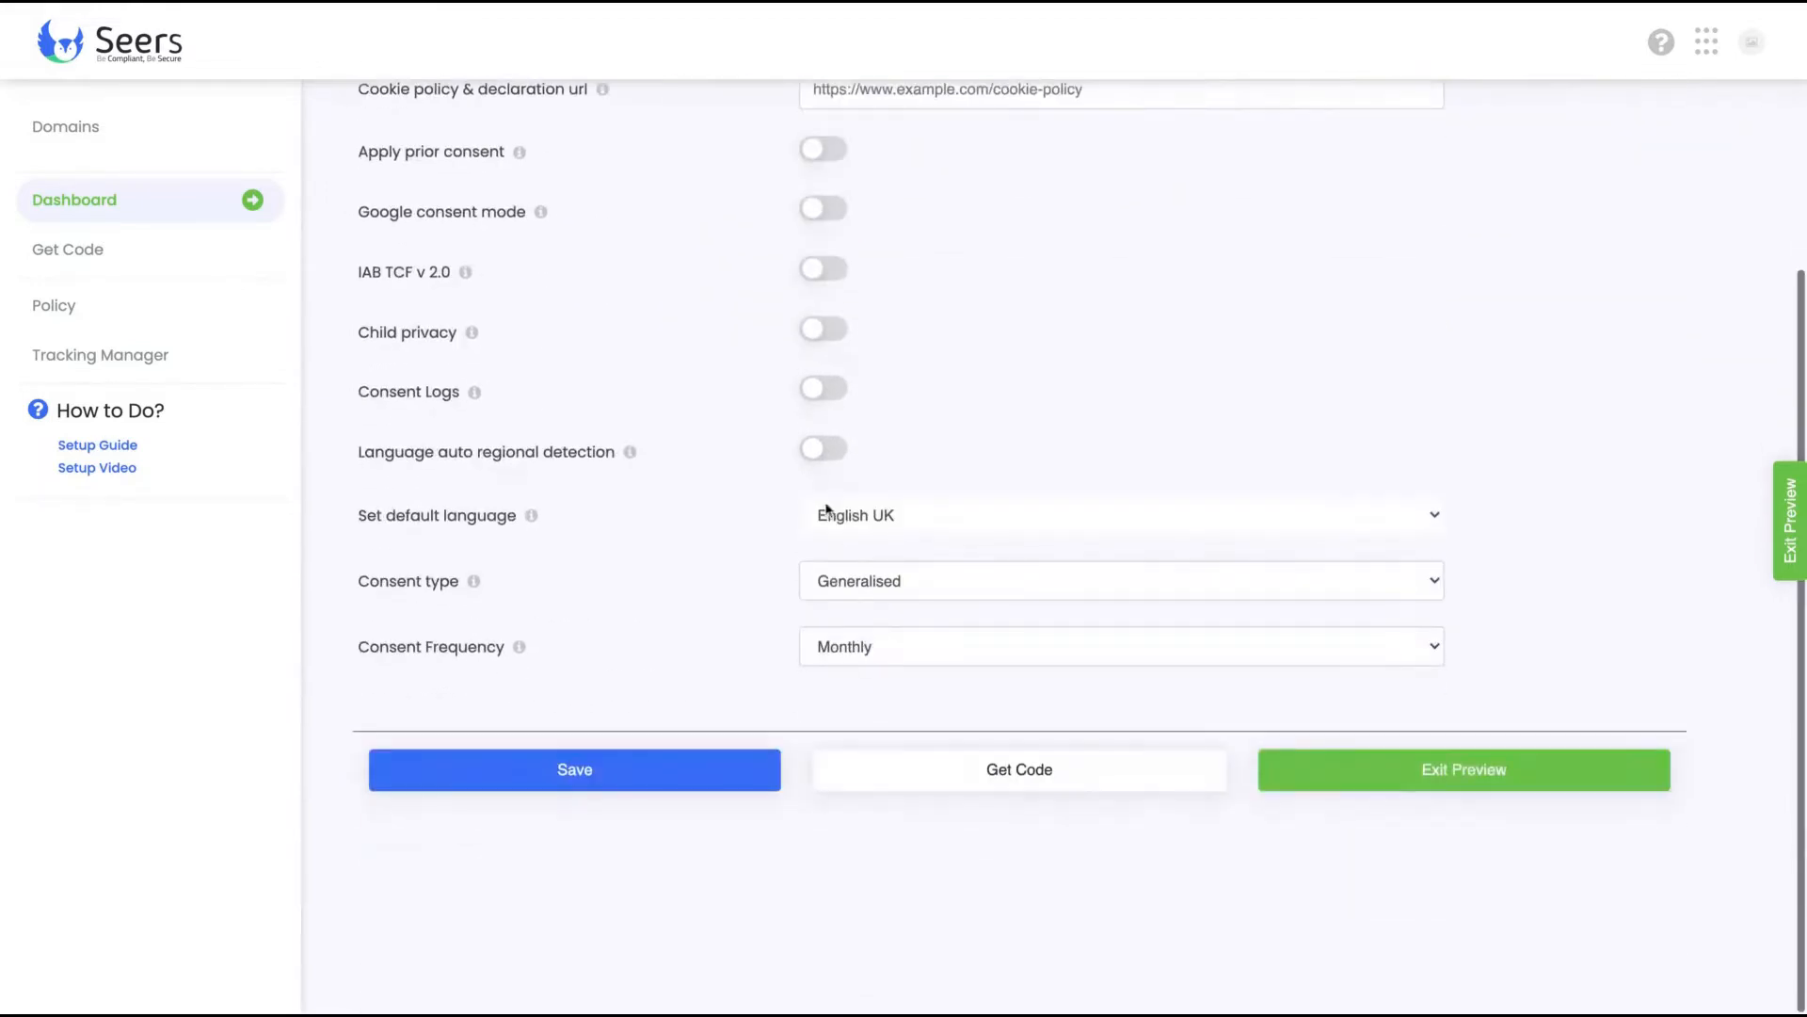
scroll(871, 512, "up", 3)
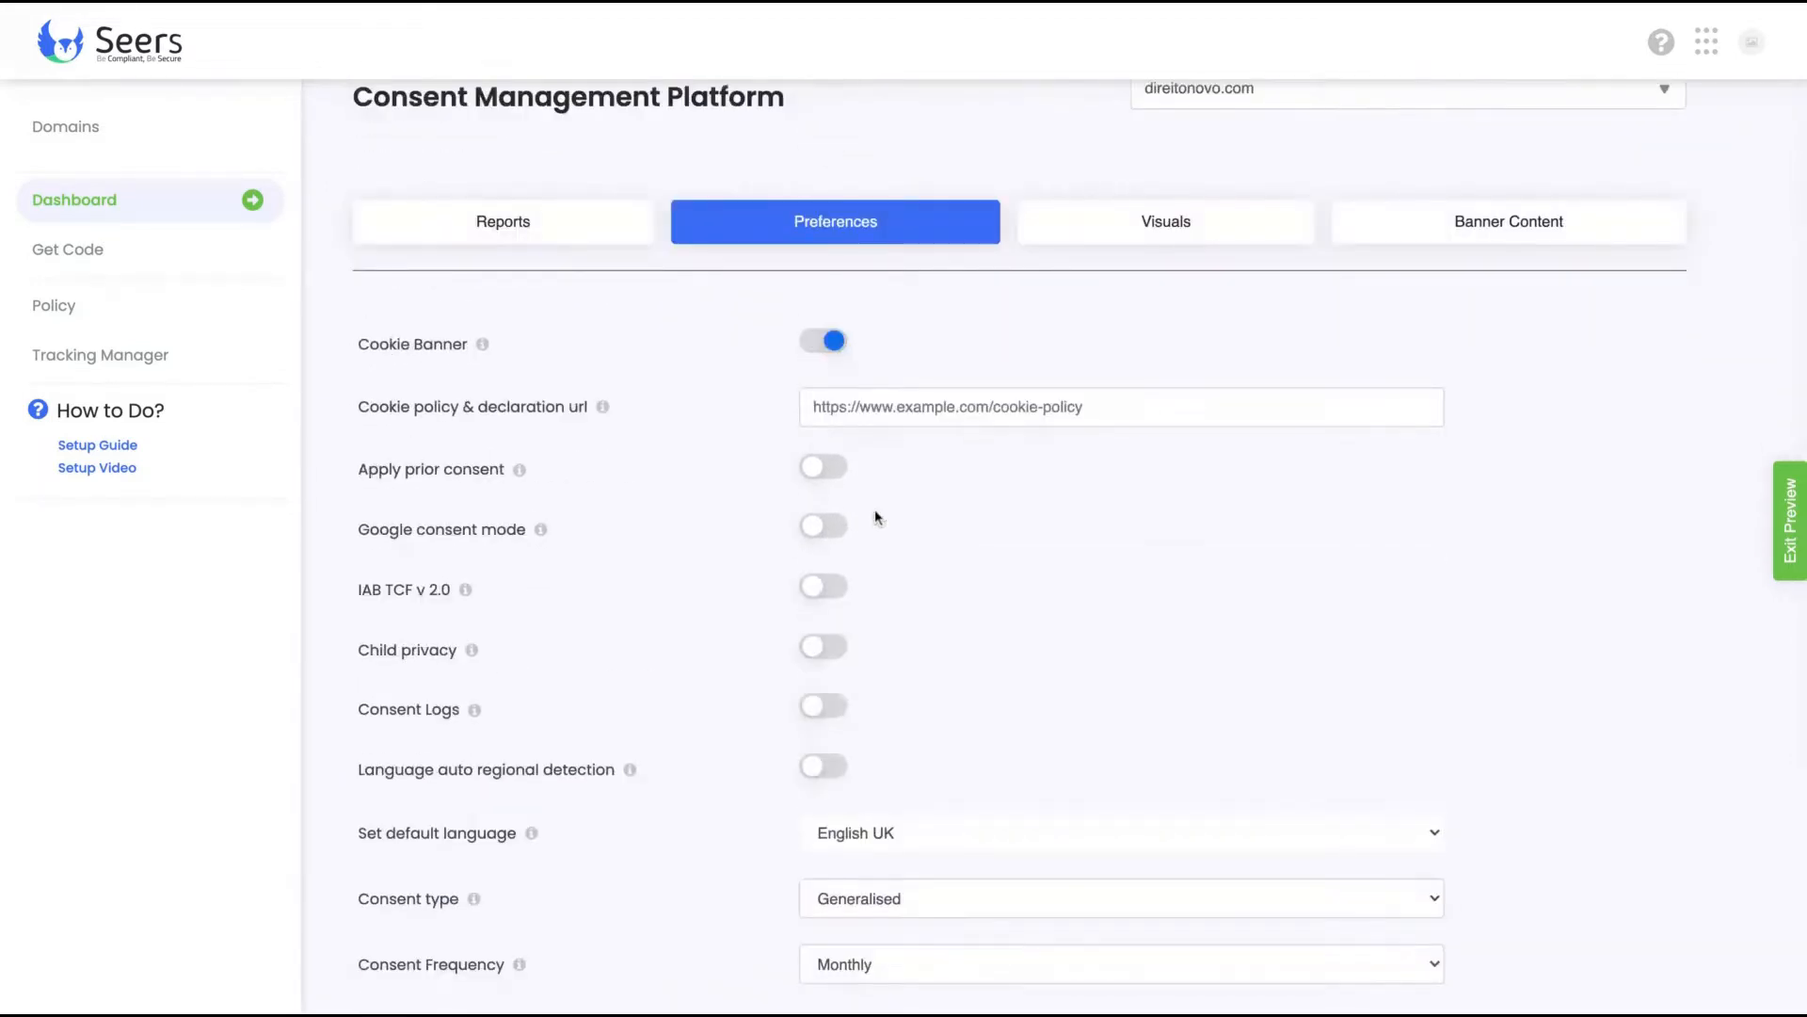
scroll(875, 516, "up", 1)
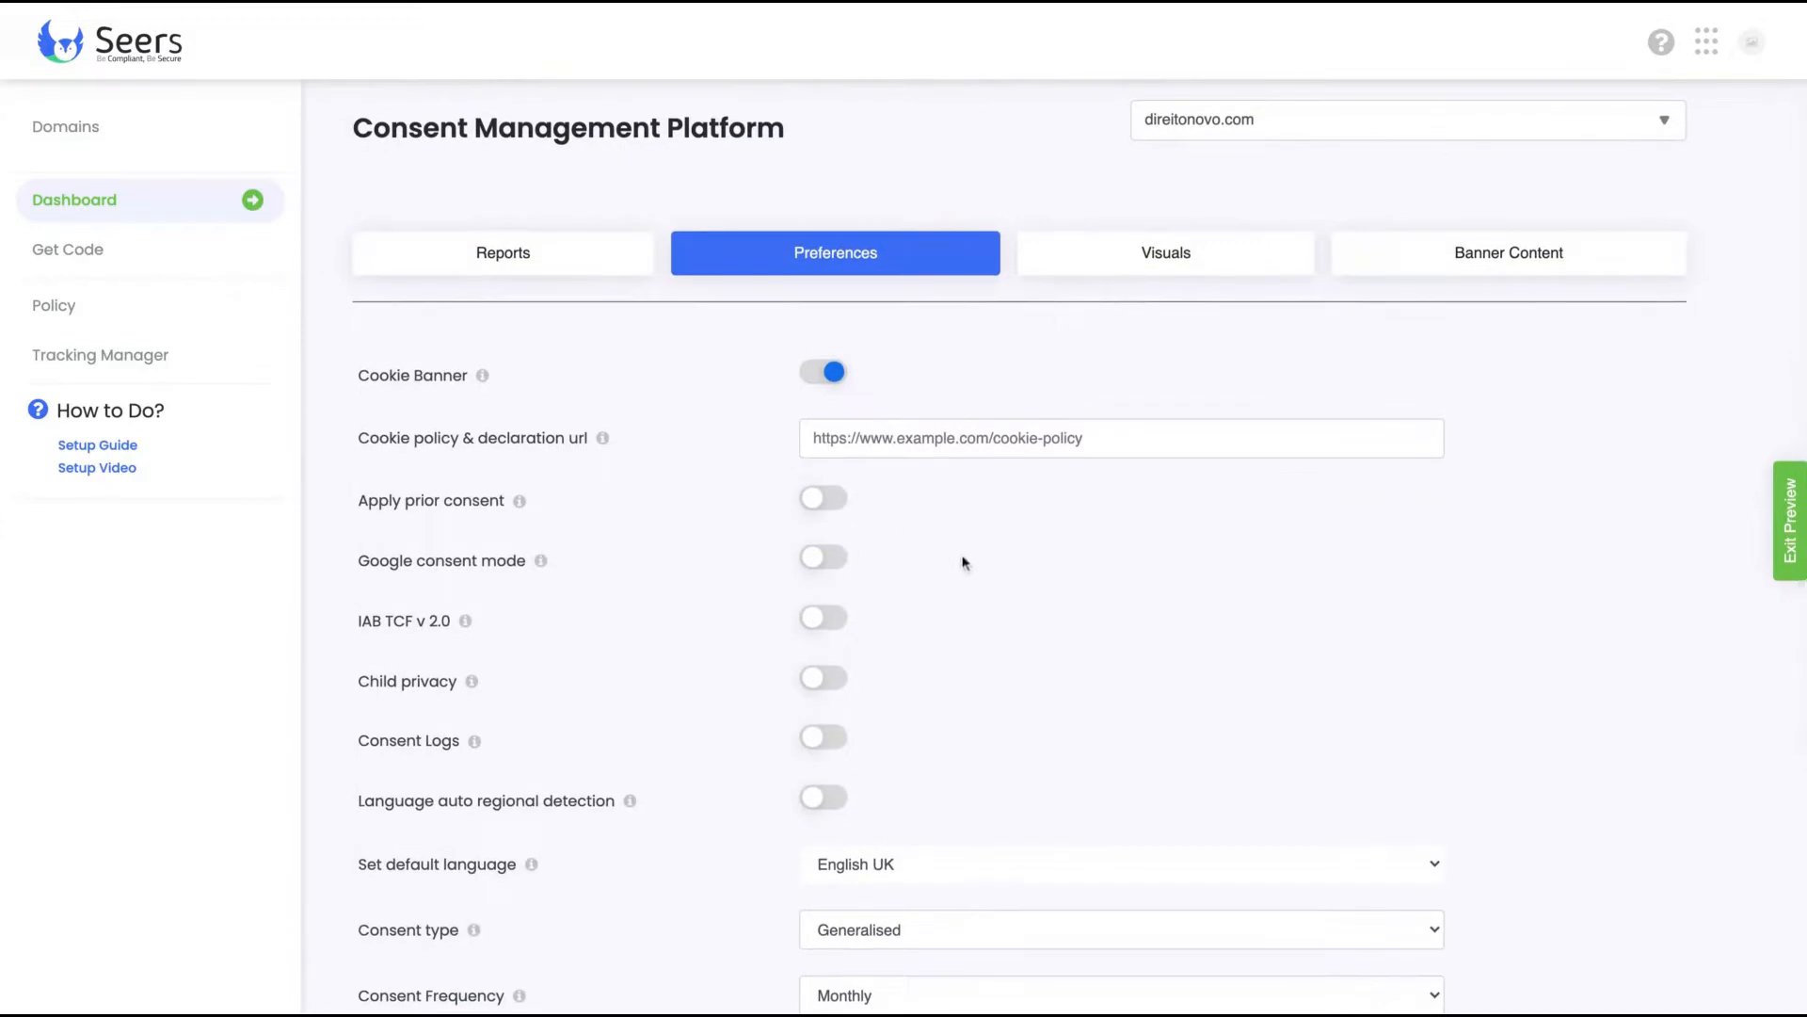
scroll(941, 555, "down", 4)
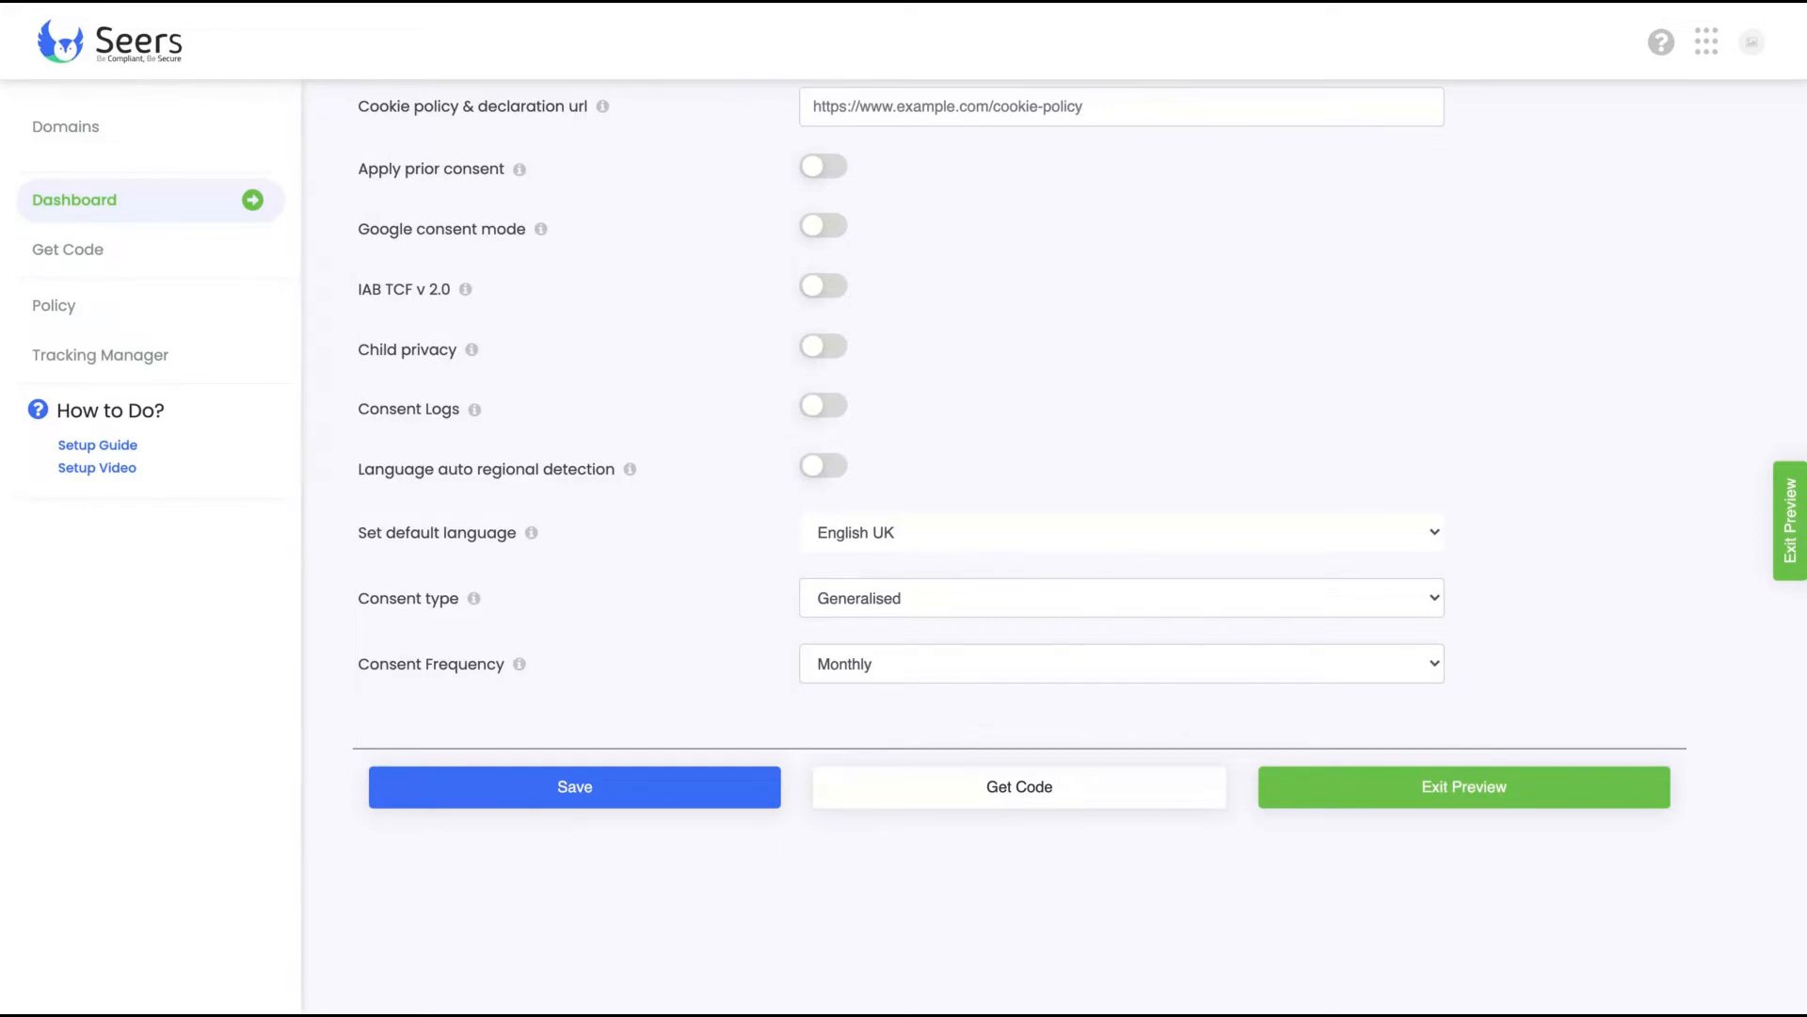
mouse_move(629, 471)
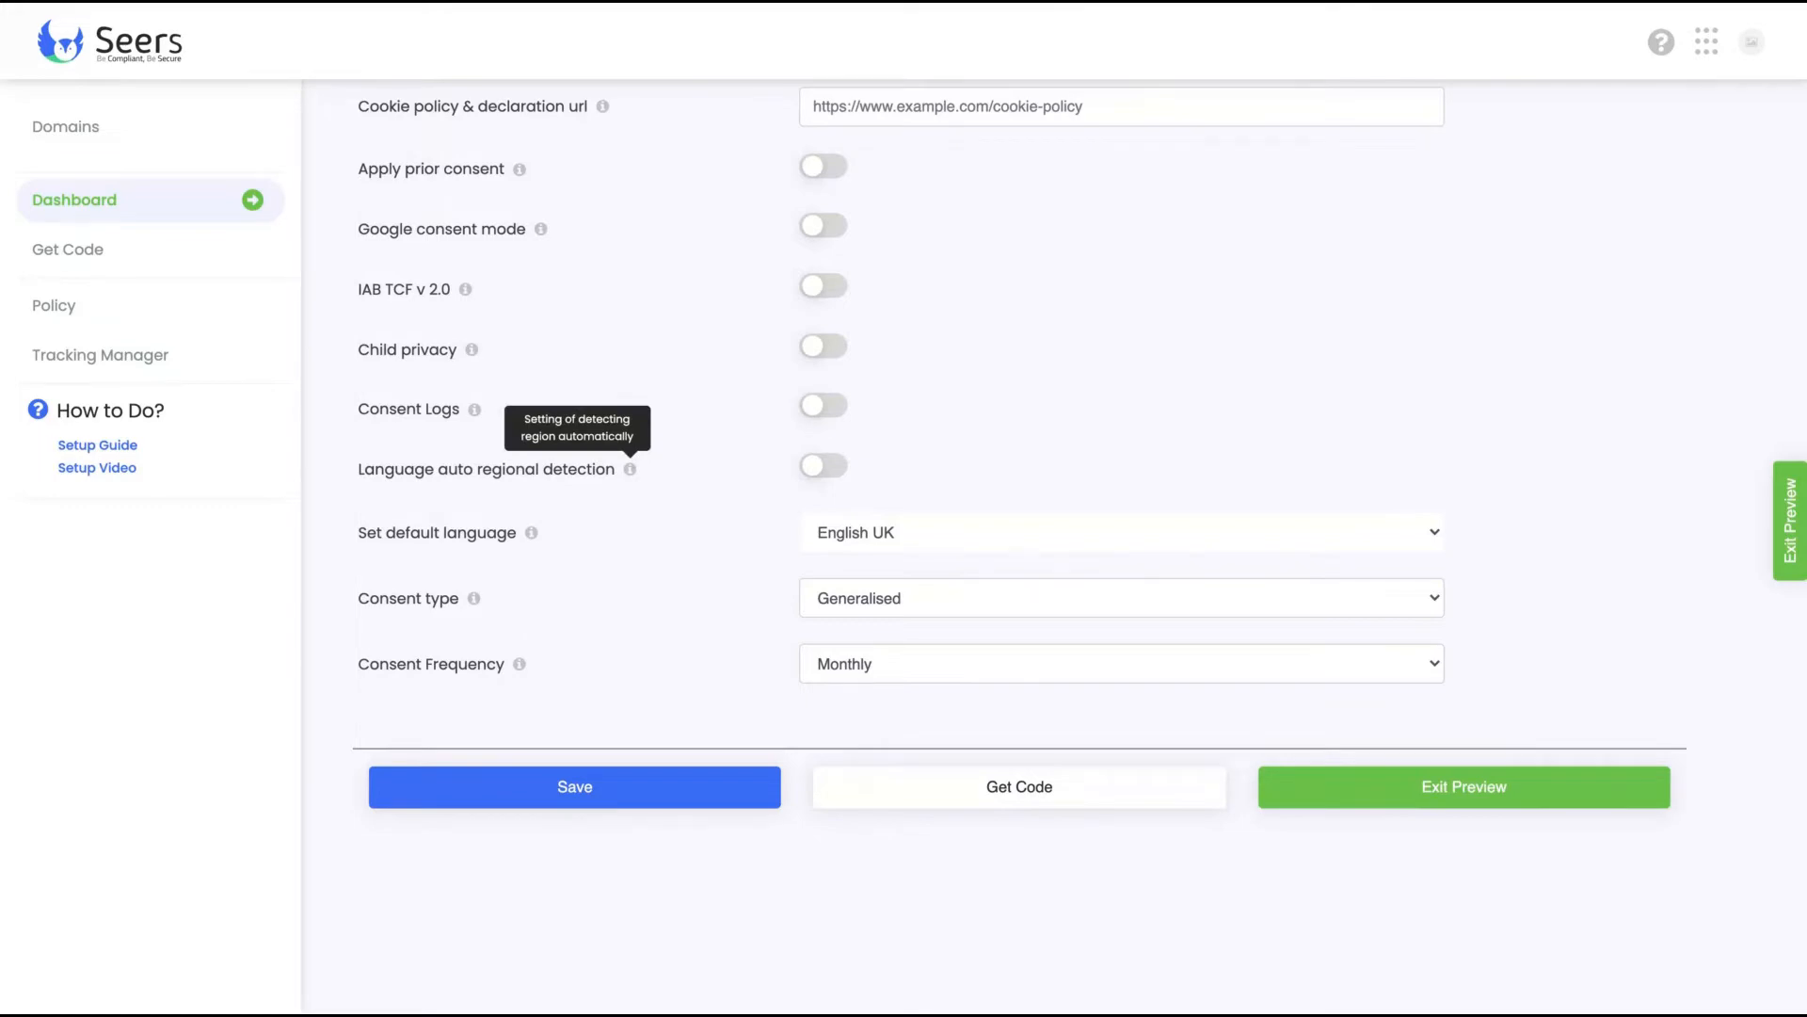
left_click(825, 468)
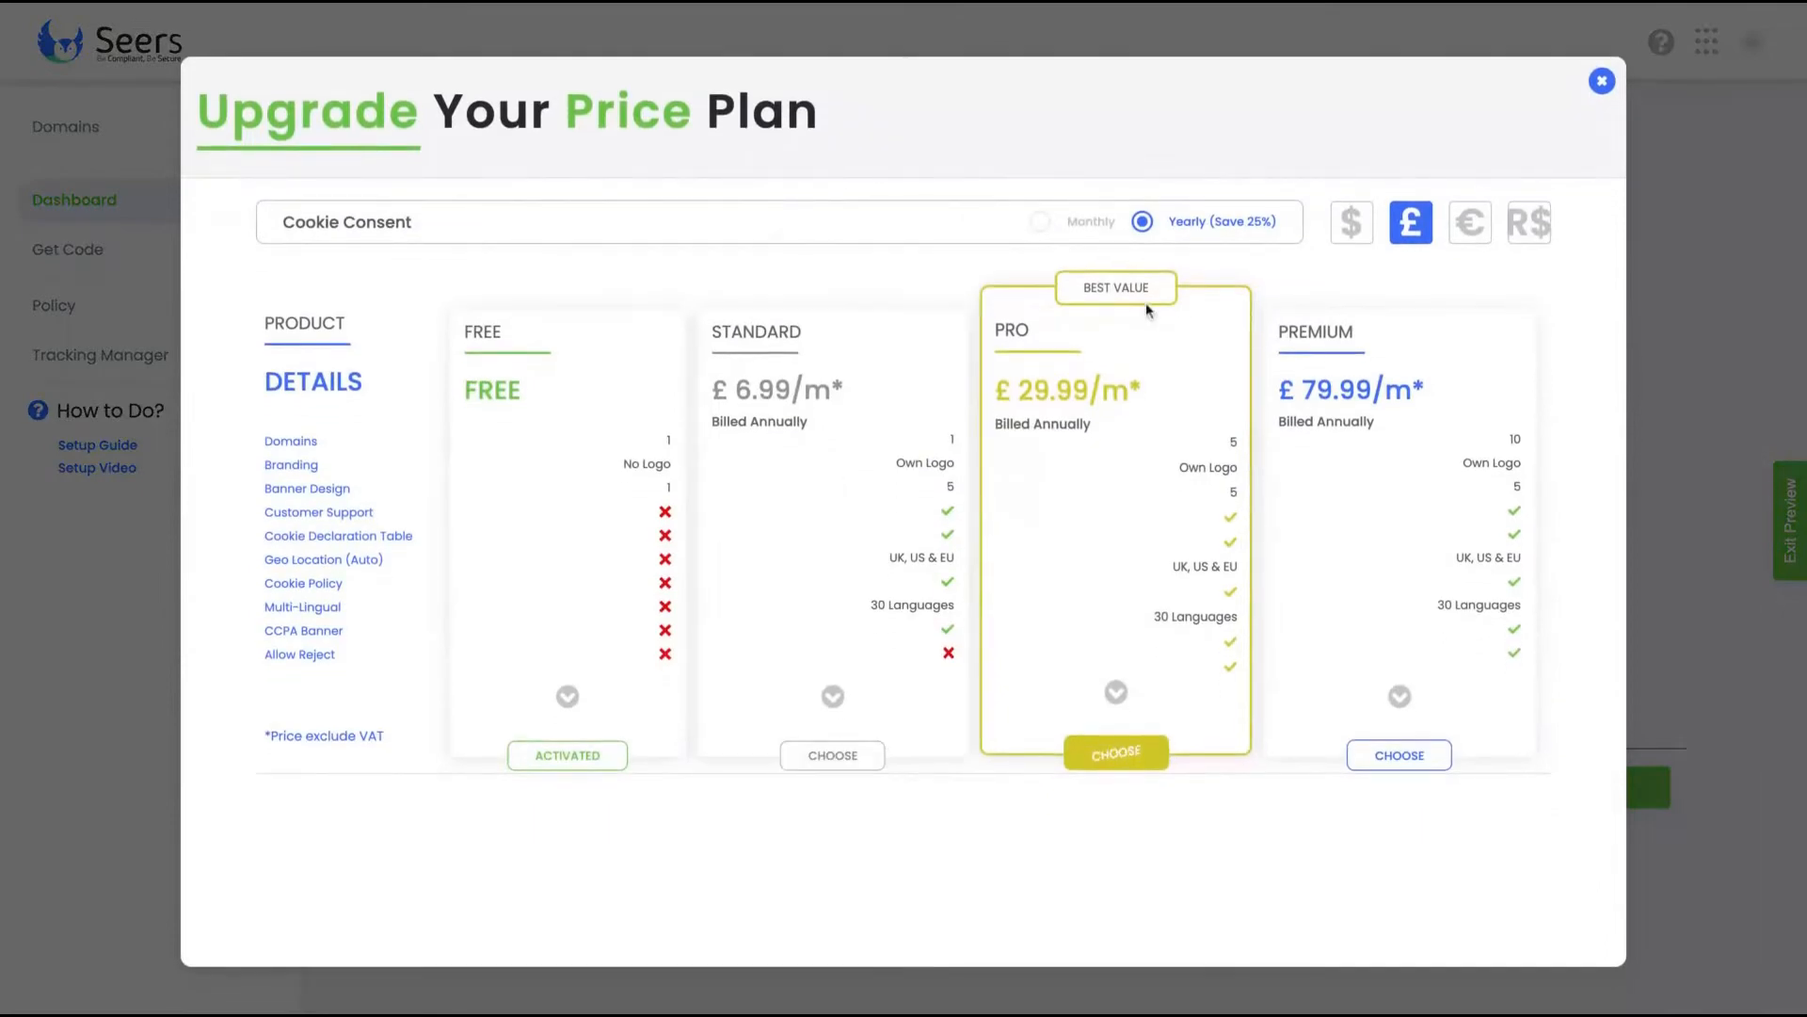
left_click(1602, 83)
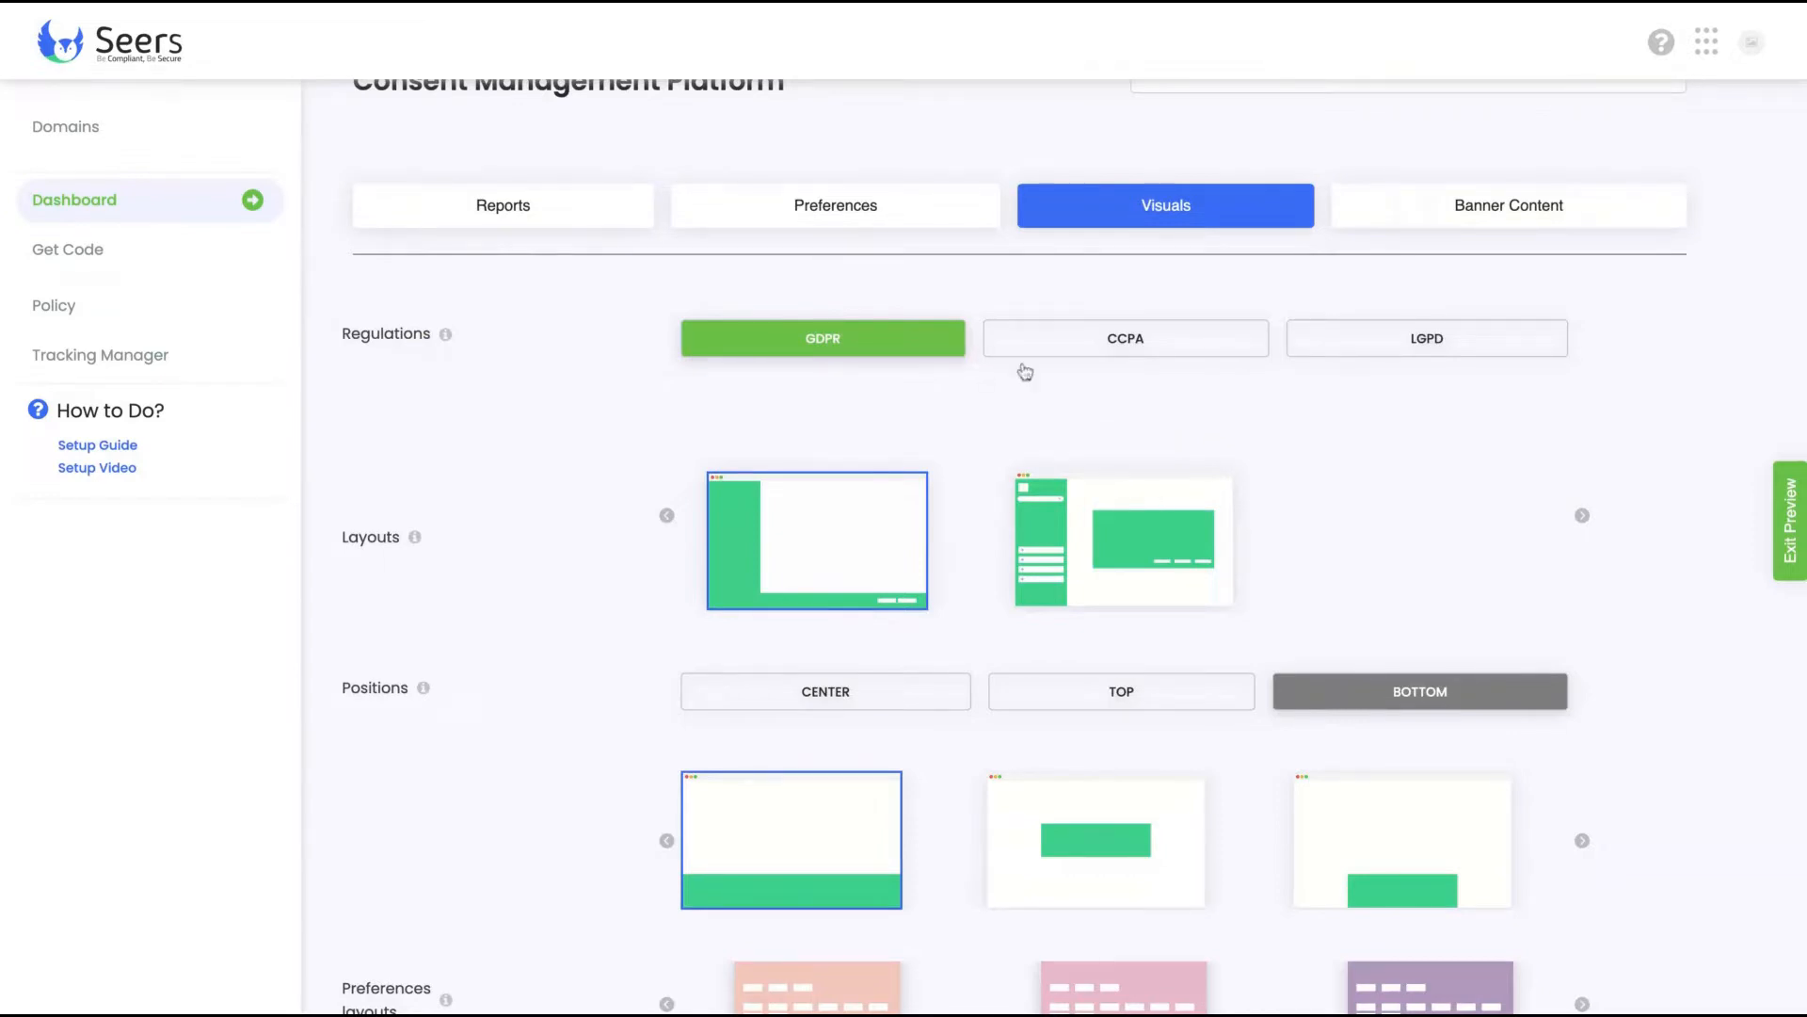
Switch the banner regulation to LGPD and back to GDPR, and select the Default layout.
left_click(1547, 324)
left_click(1398, 342)
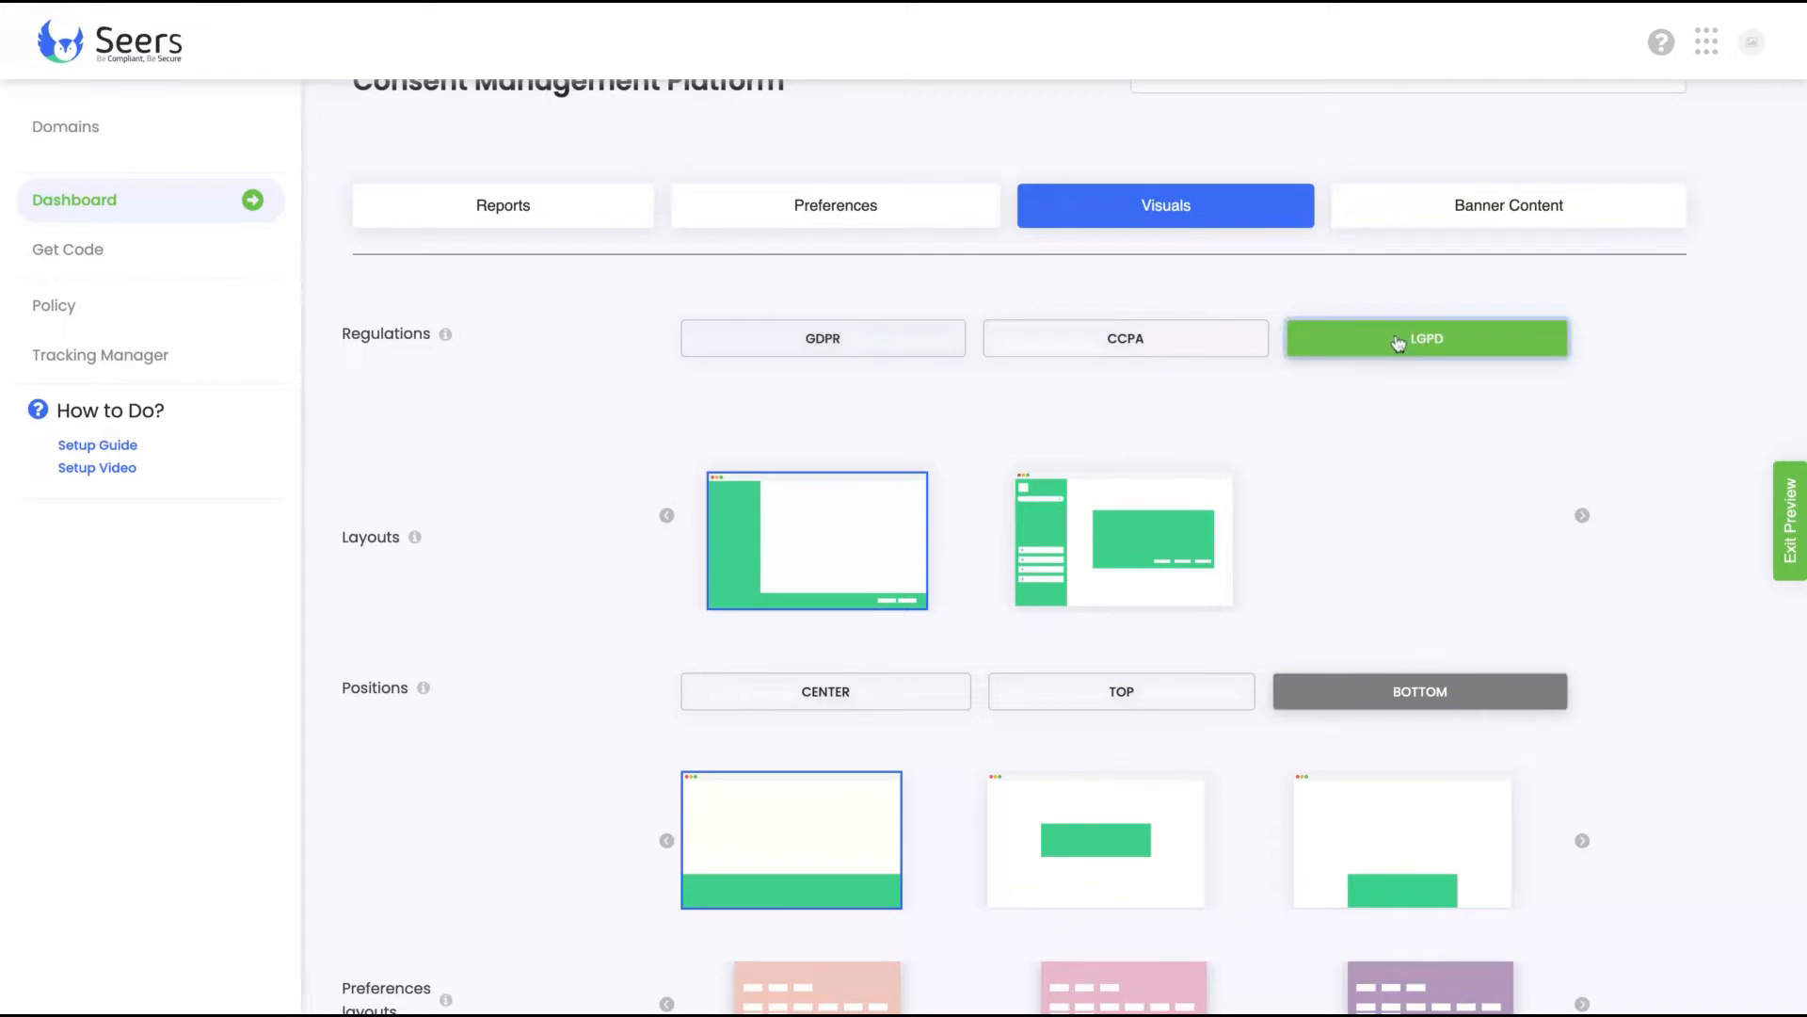
left_click(744, 351)
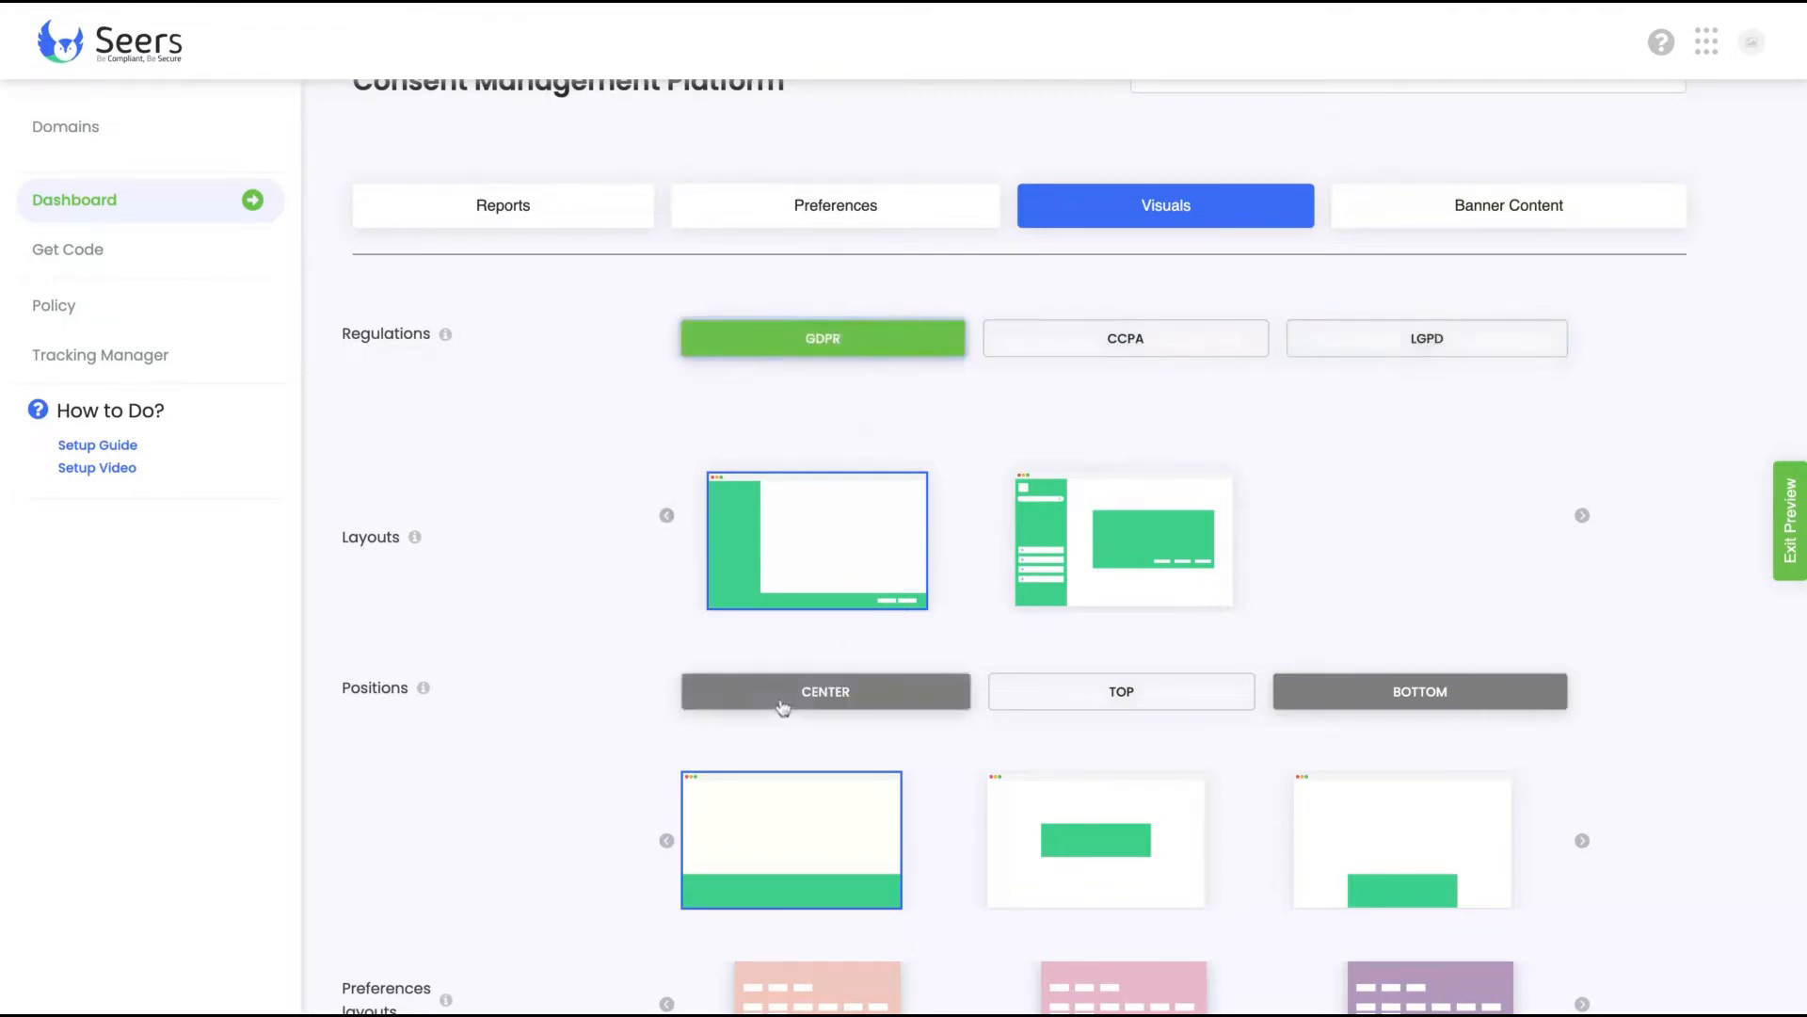
scroll(710, 686, "down", 1)
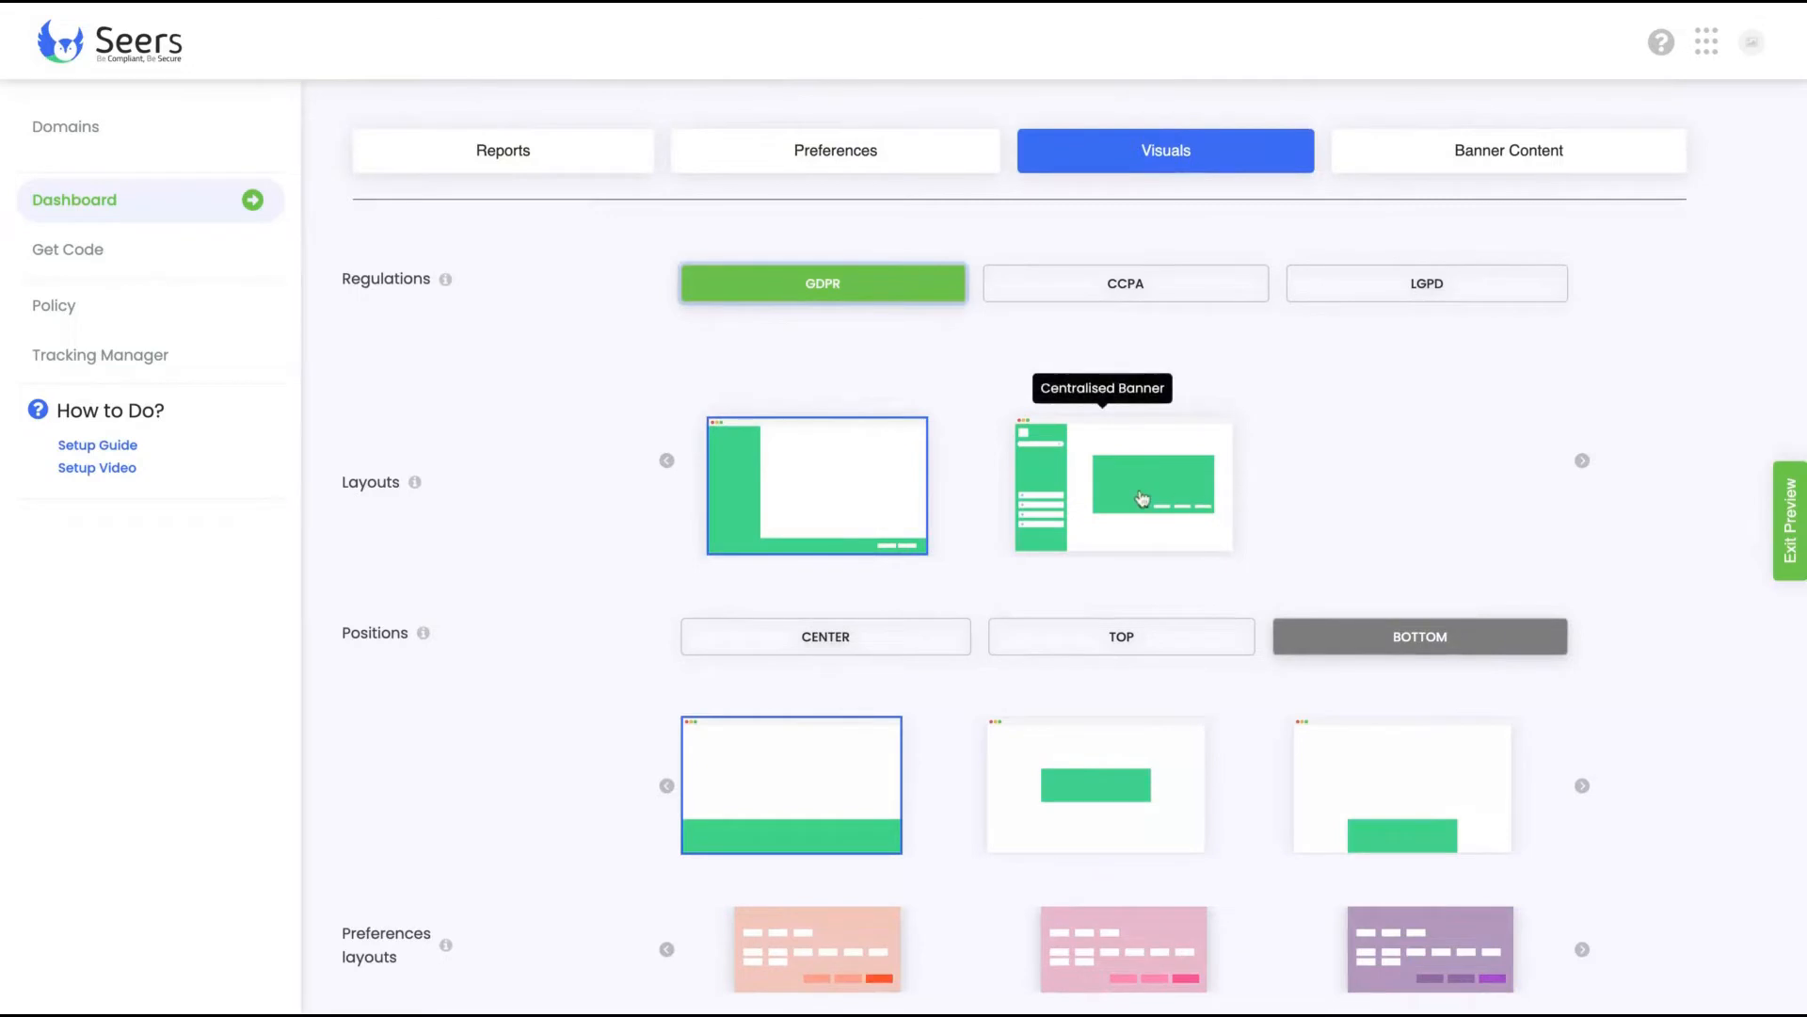
left_click(814, 537)
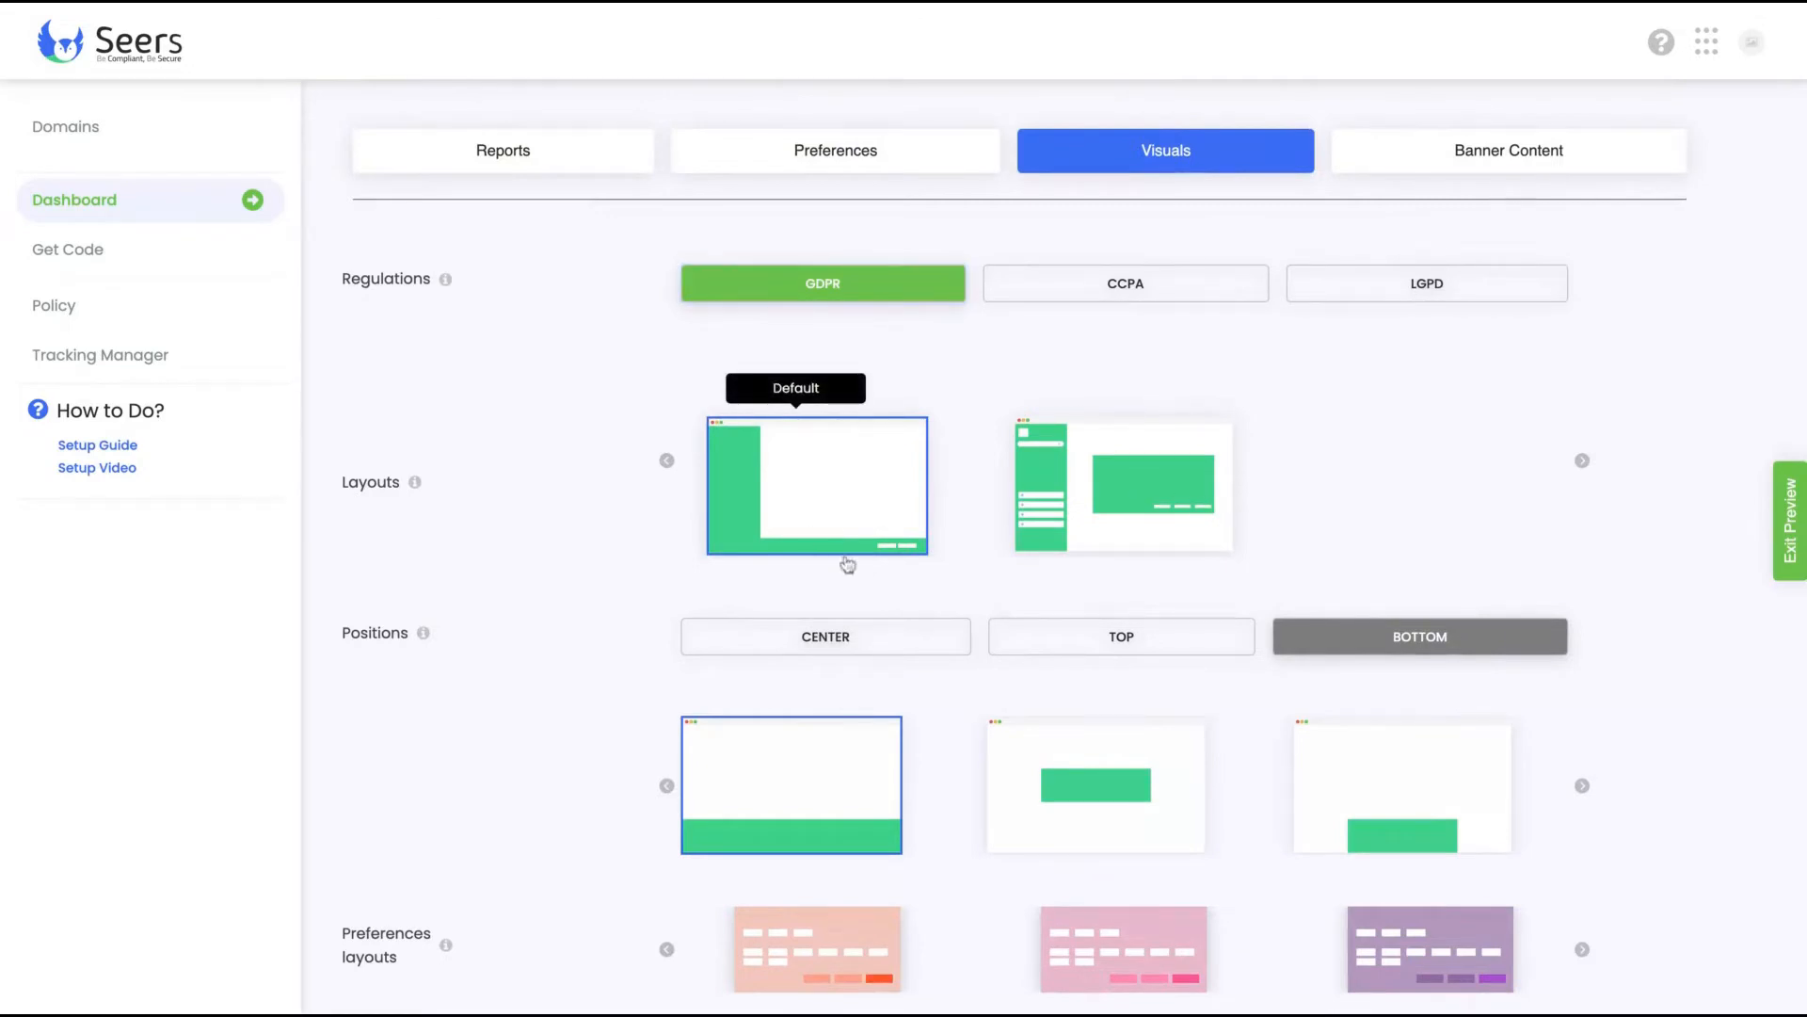
Try the centred box and bottom box banner positions, and return to the full-width bottom banner.
scroll(743, 573, "down", 3)
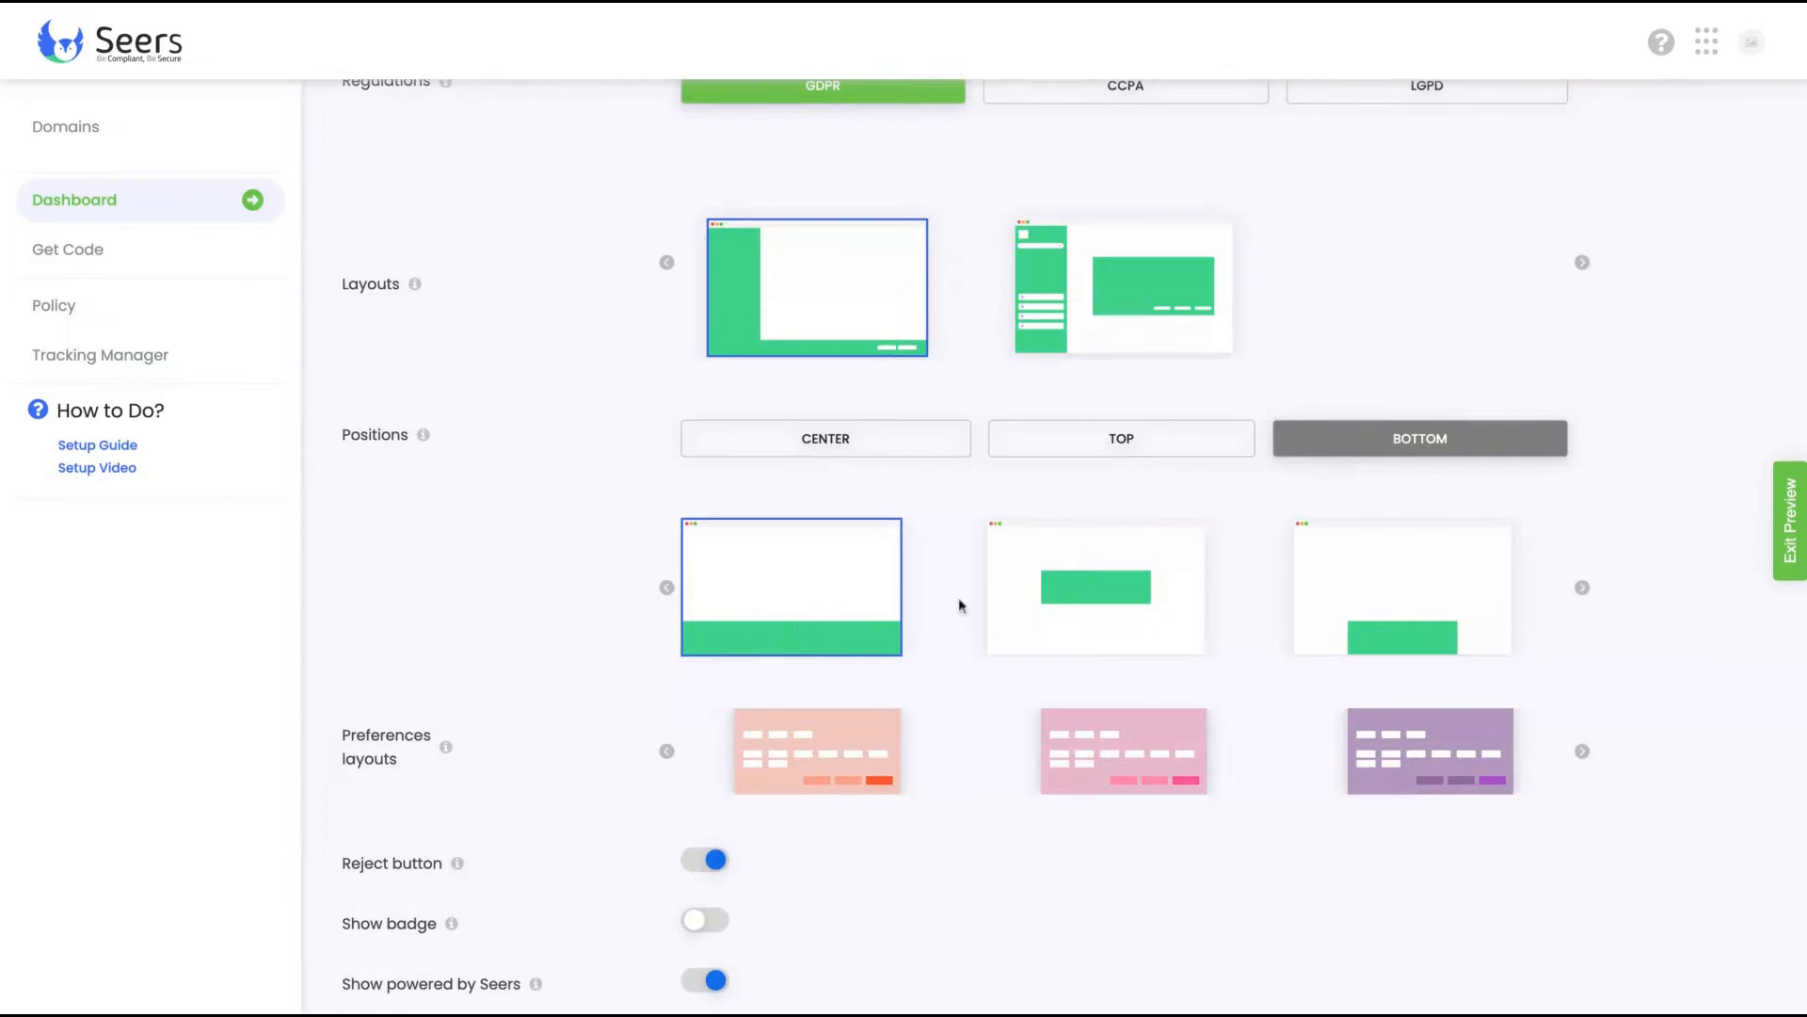
left_click(1093, 580)
left_click(1384, 575)
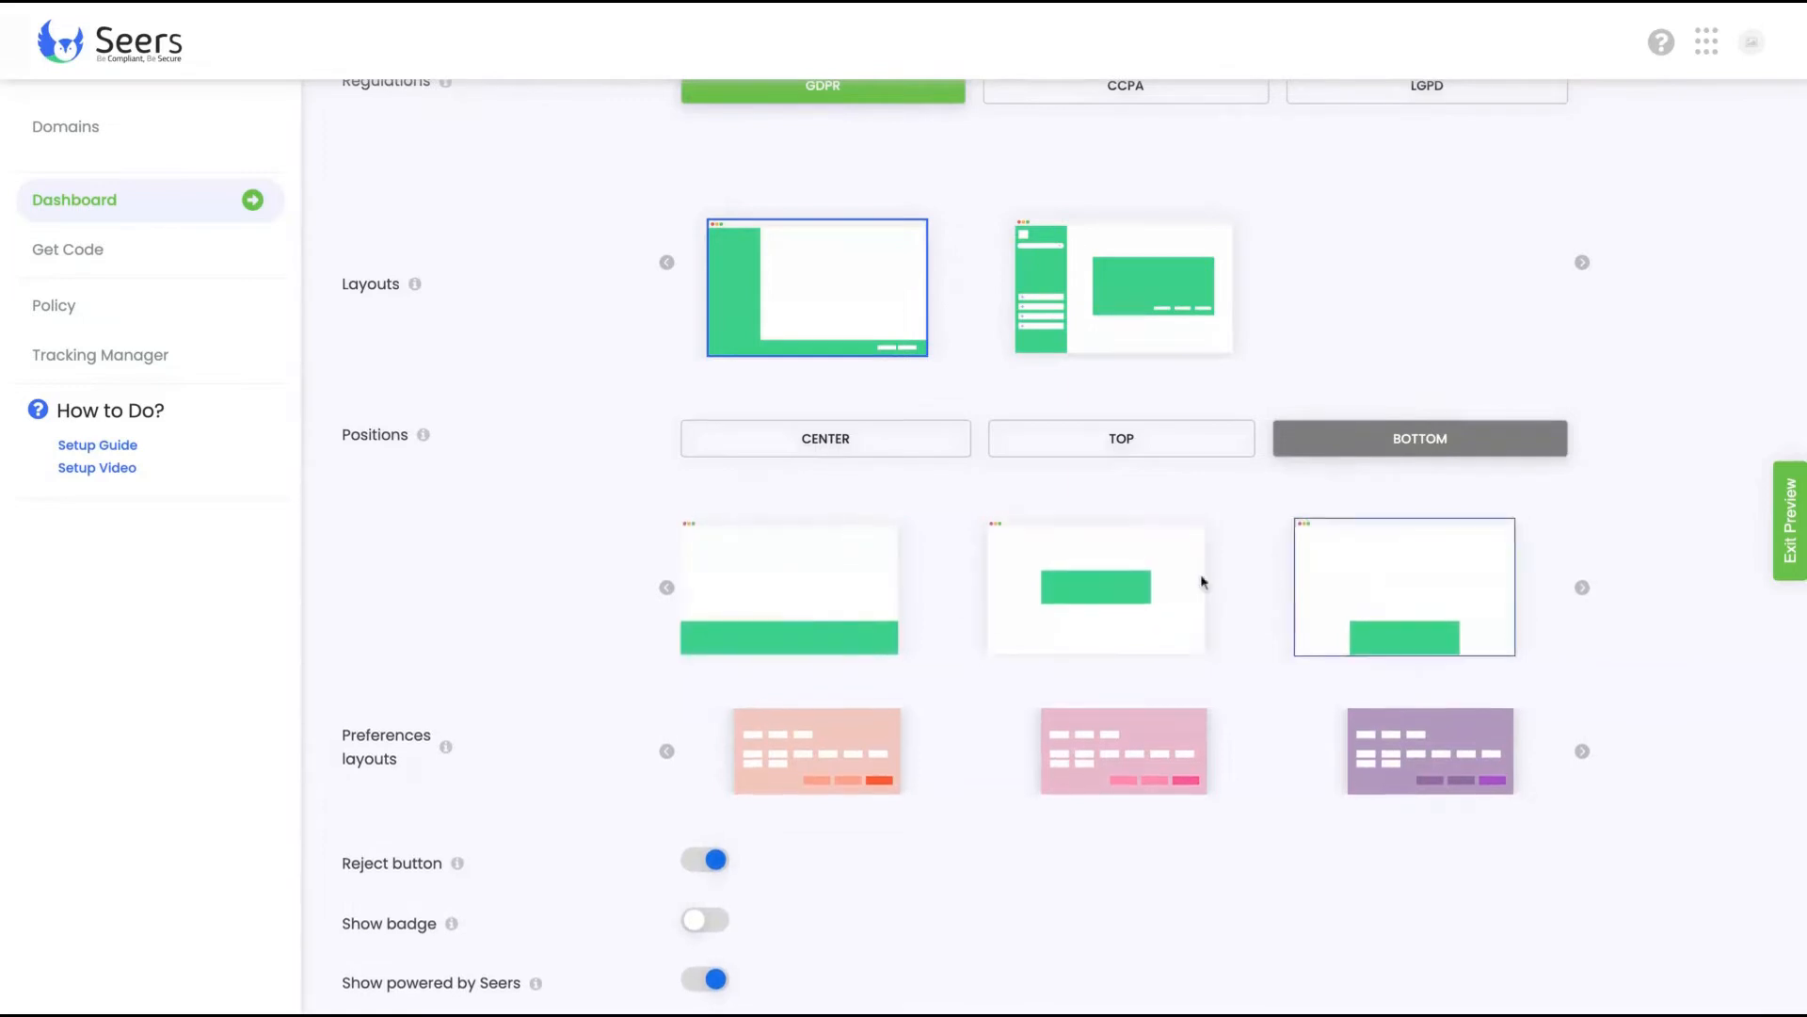
left_click(840, 610)
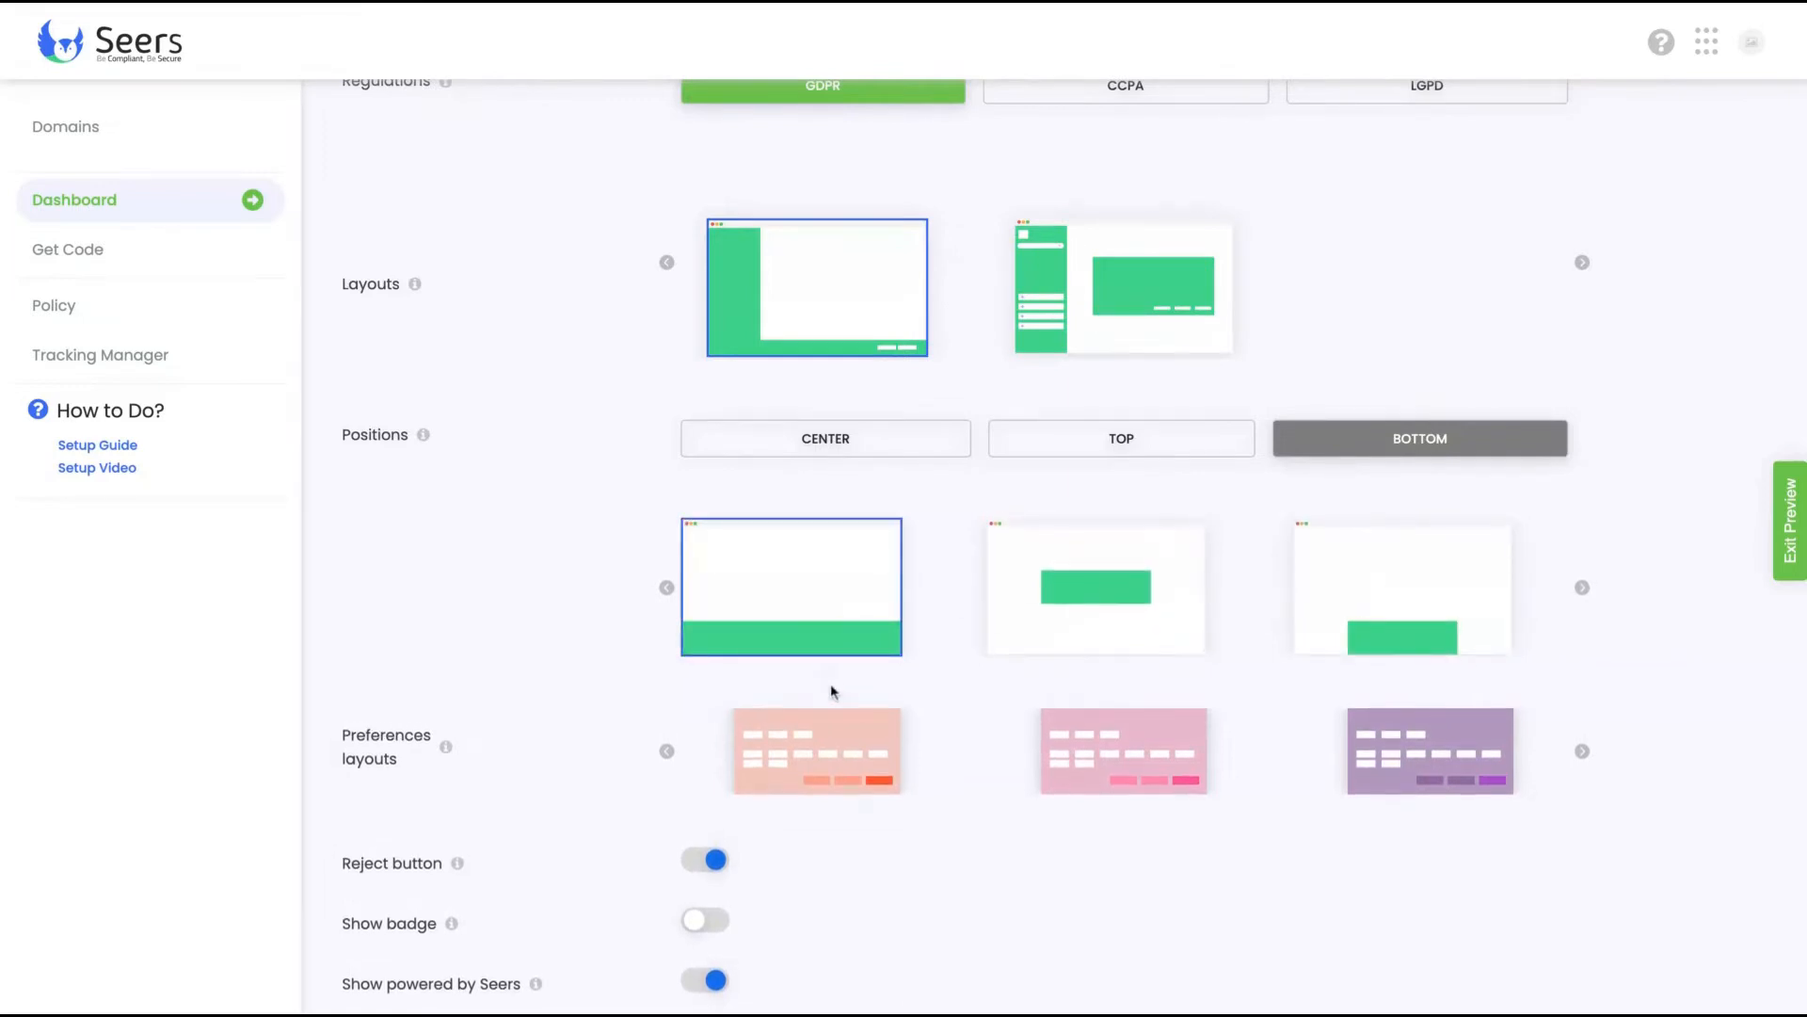
Try to turn off the banner's Reject button, dismiss the upgrade offer, and read the option's help text.
scroll(830, 685, "down", 3)
scroll(830, 684, "down", 1)
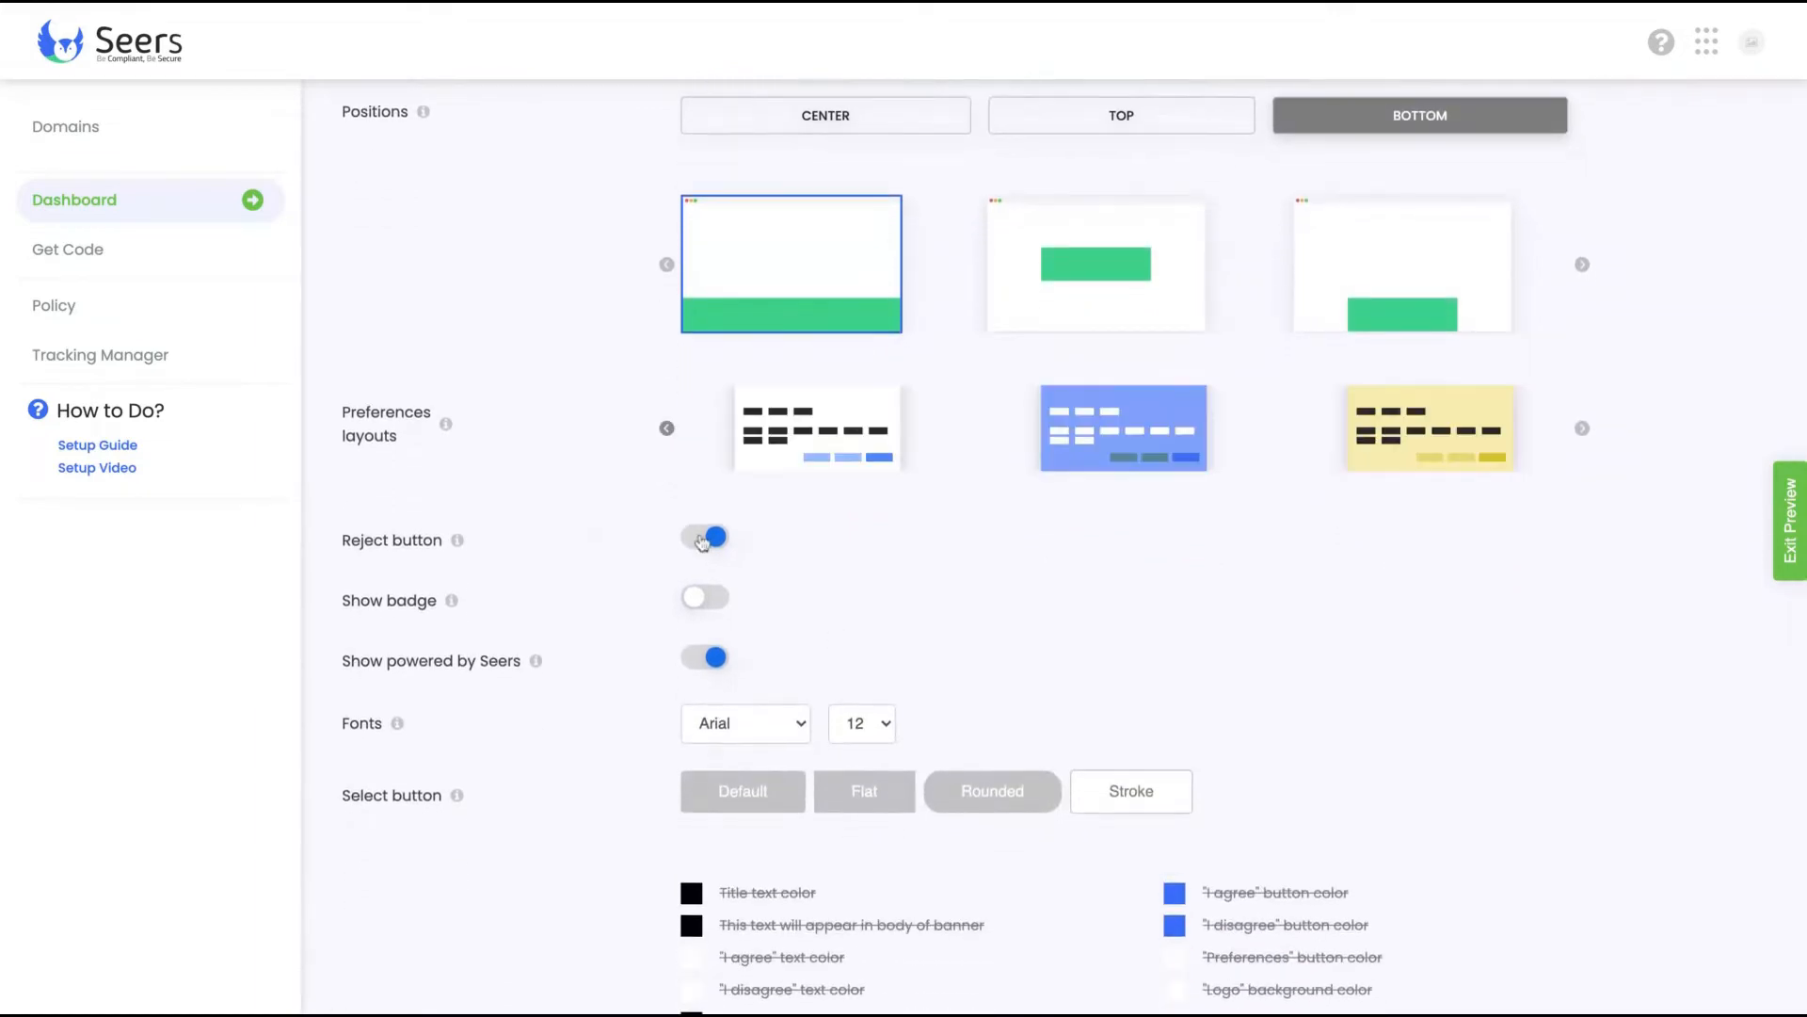
left_click(702, 541)
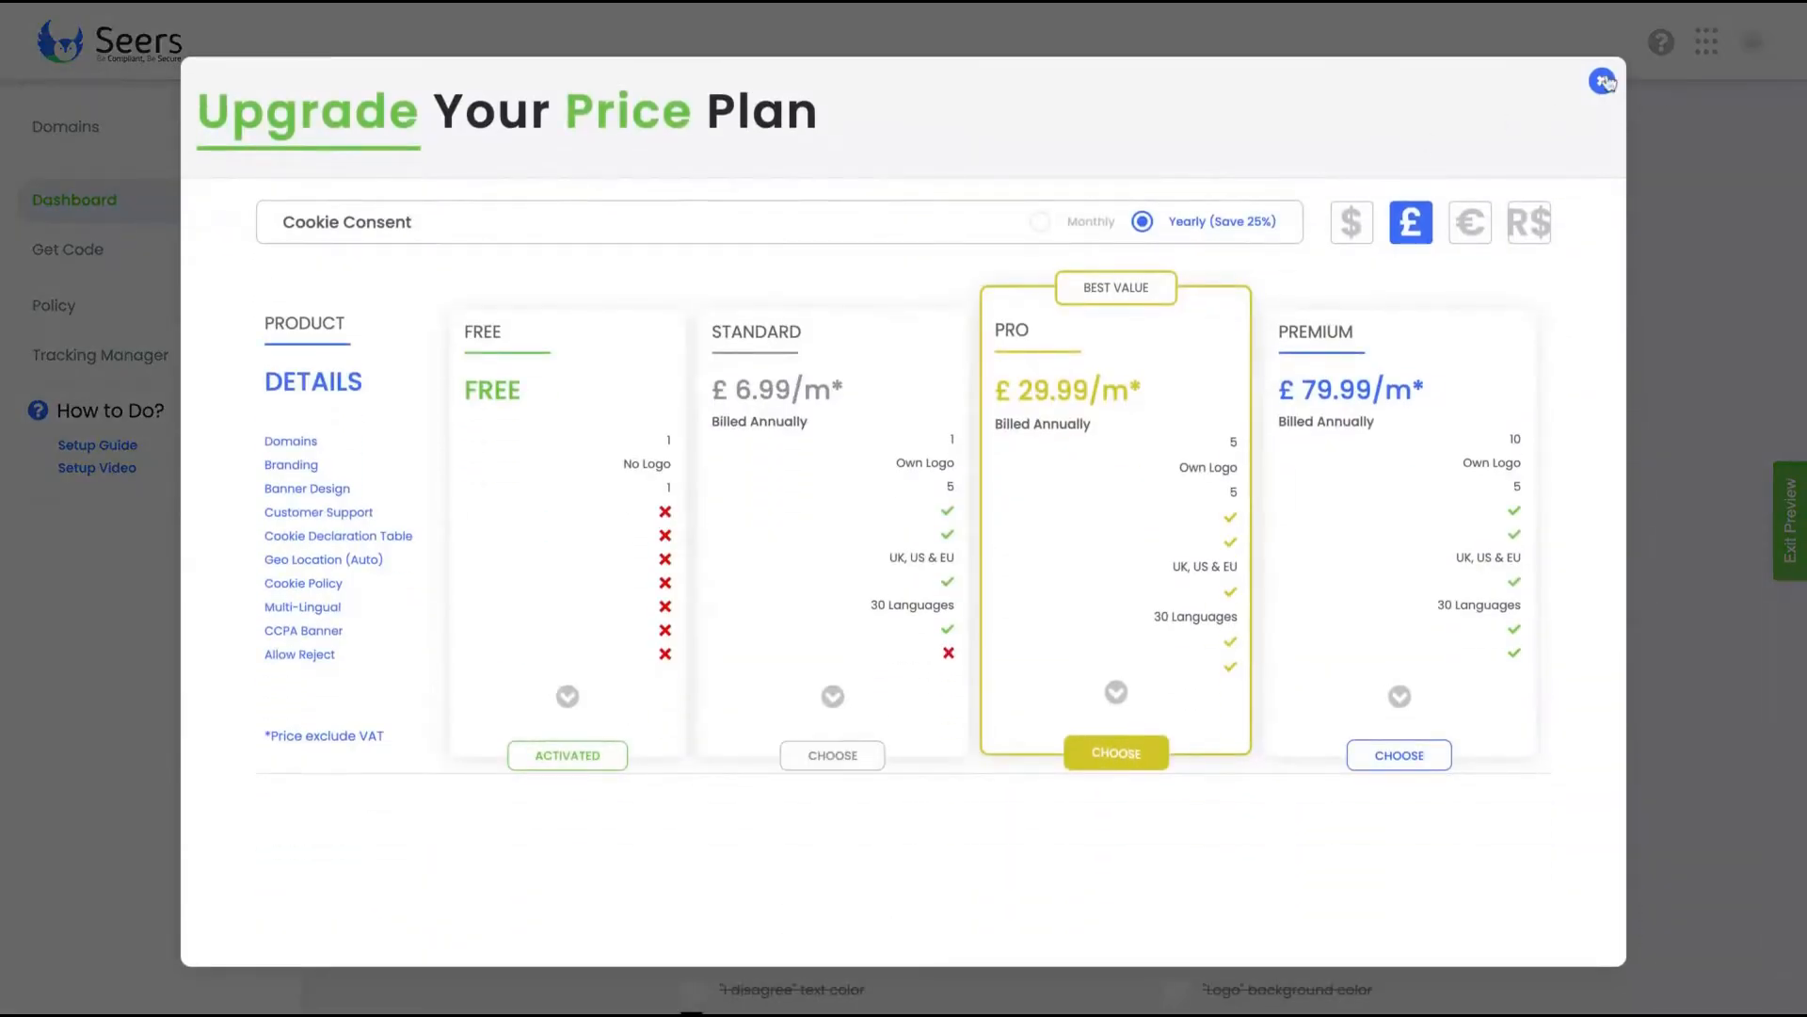
left_click(1603, 81)
mouse_move(453, 552)
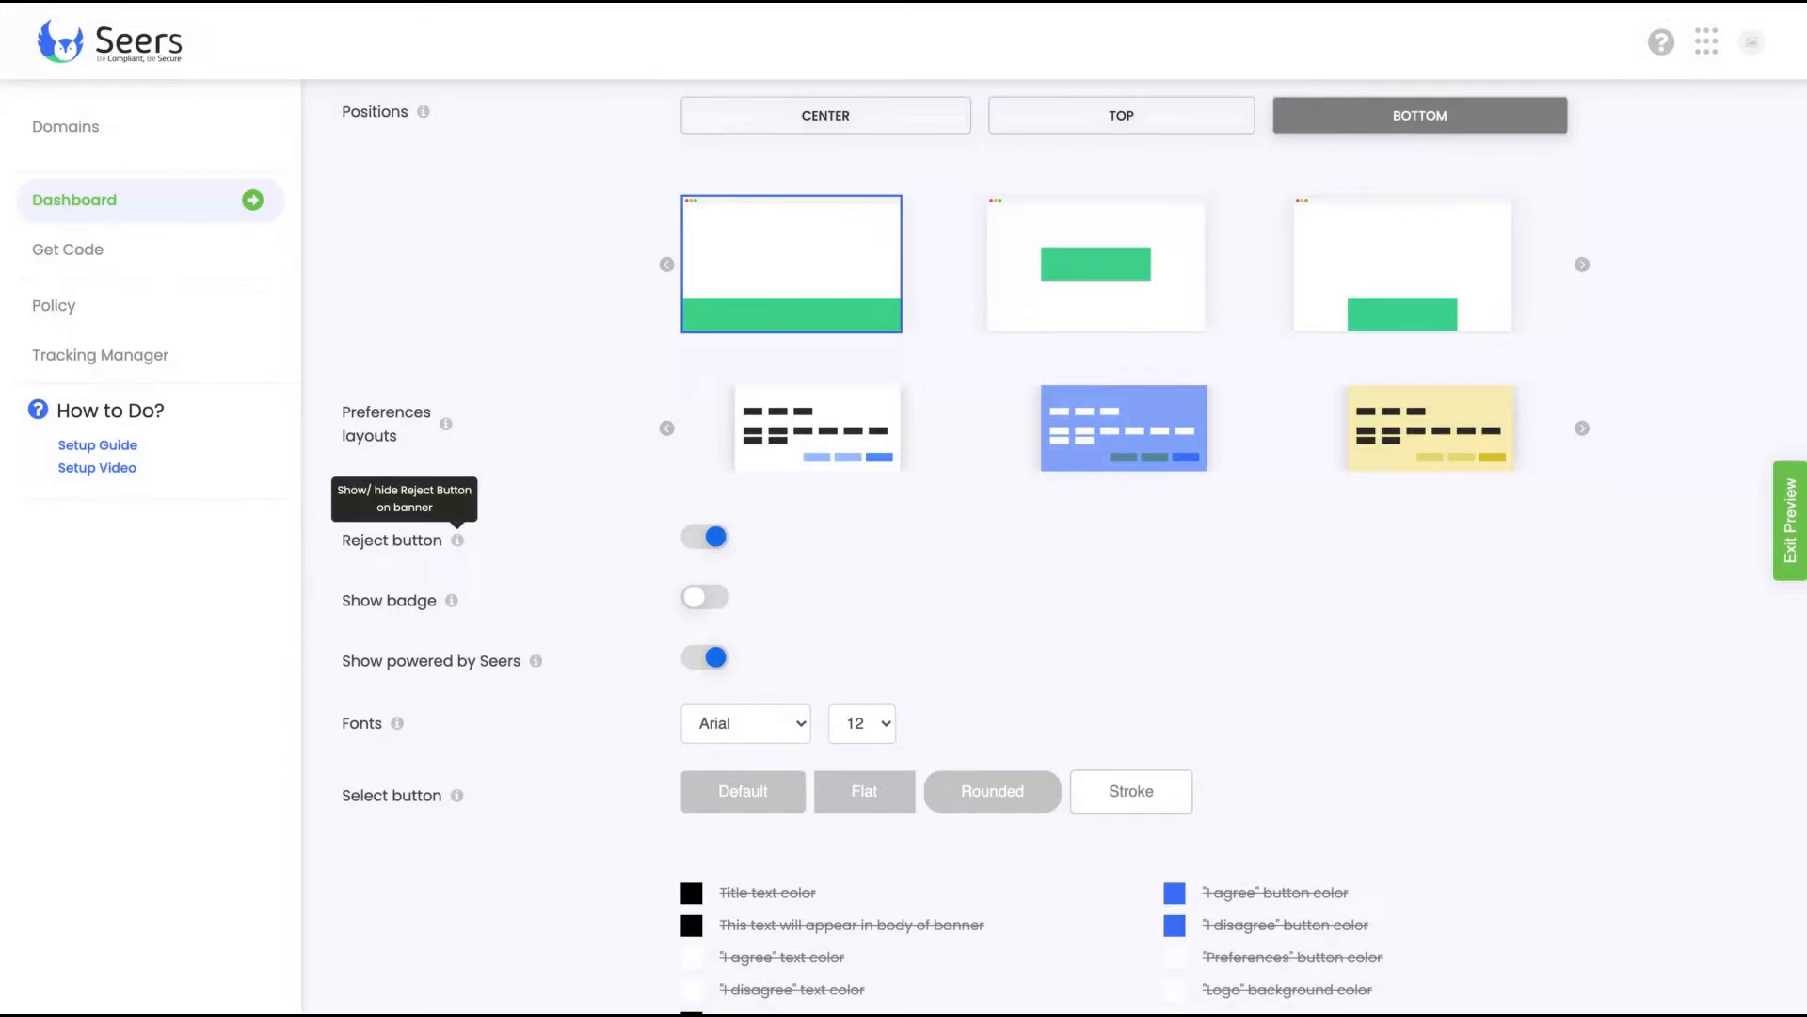
Look over the banner's badge, font, button style, colour and logo options in the visual settings.
scroll(540, 607, "down", 1)
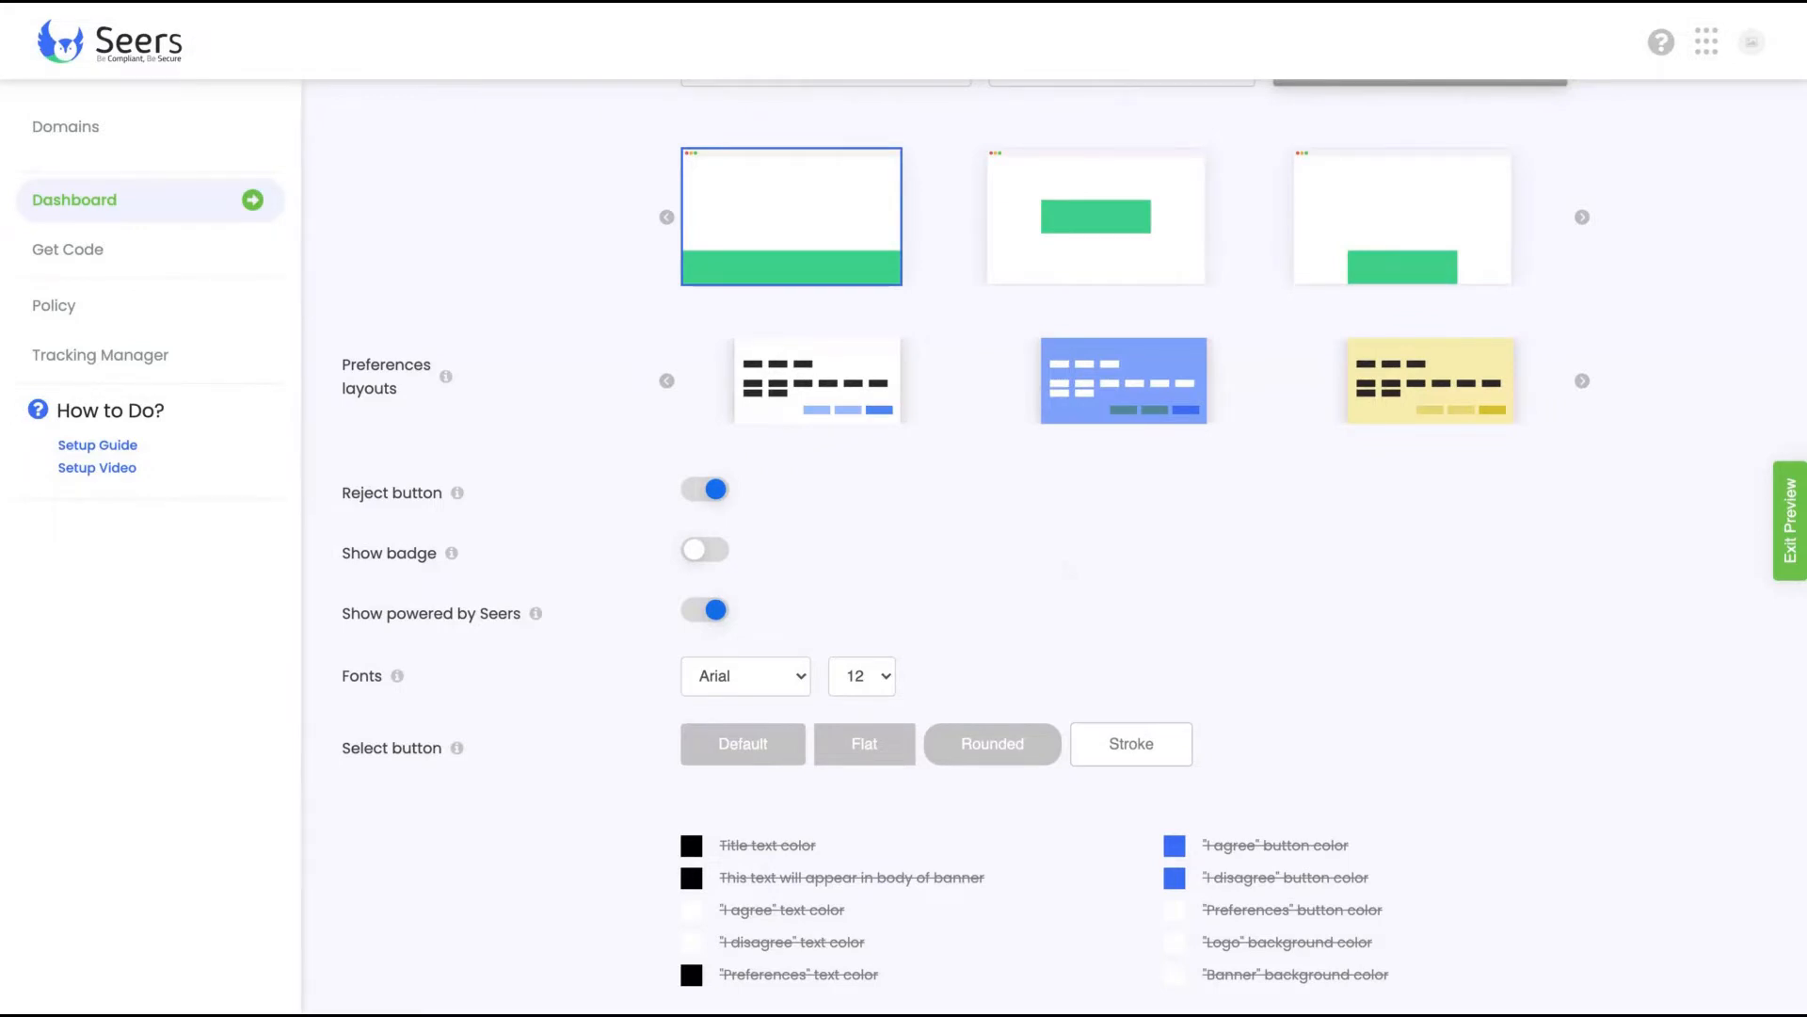
scroll(1073, 546, "down", 5)
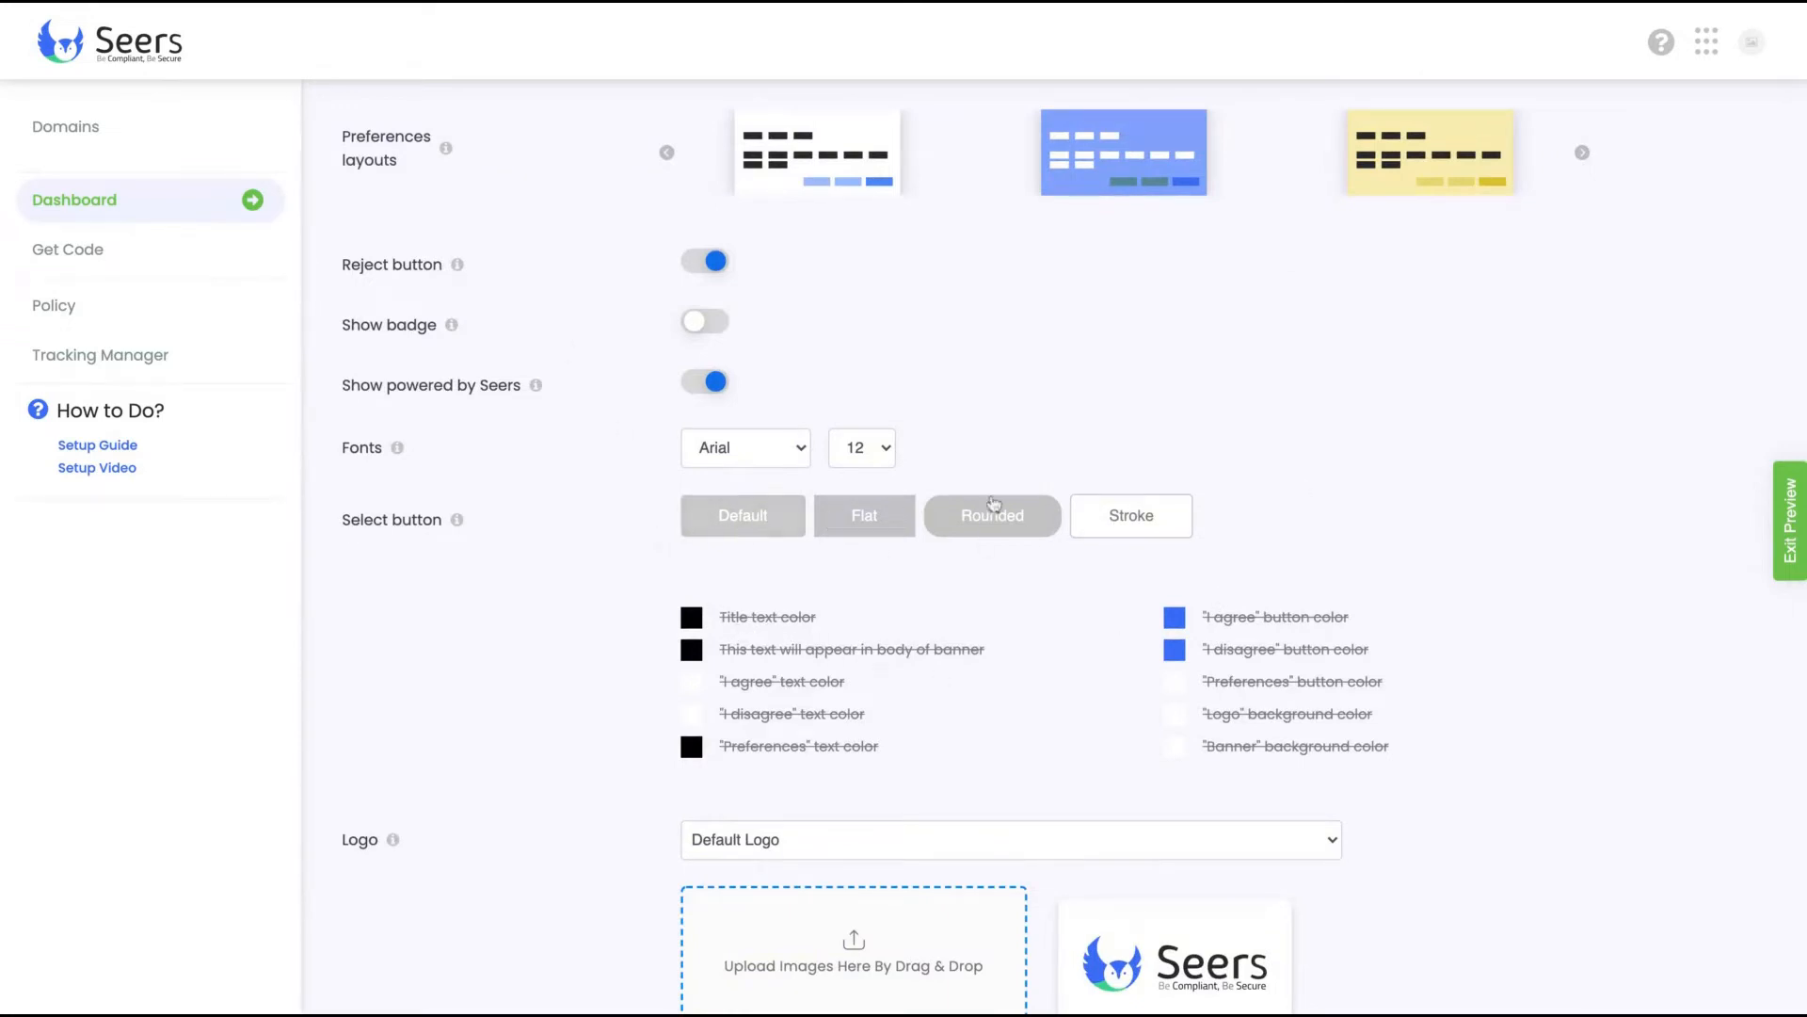
scroll(866, 744, "down", 3)
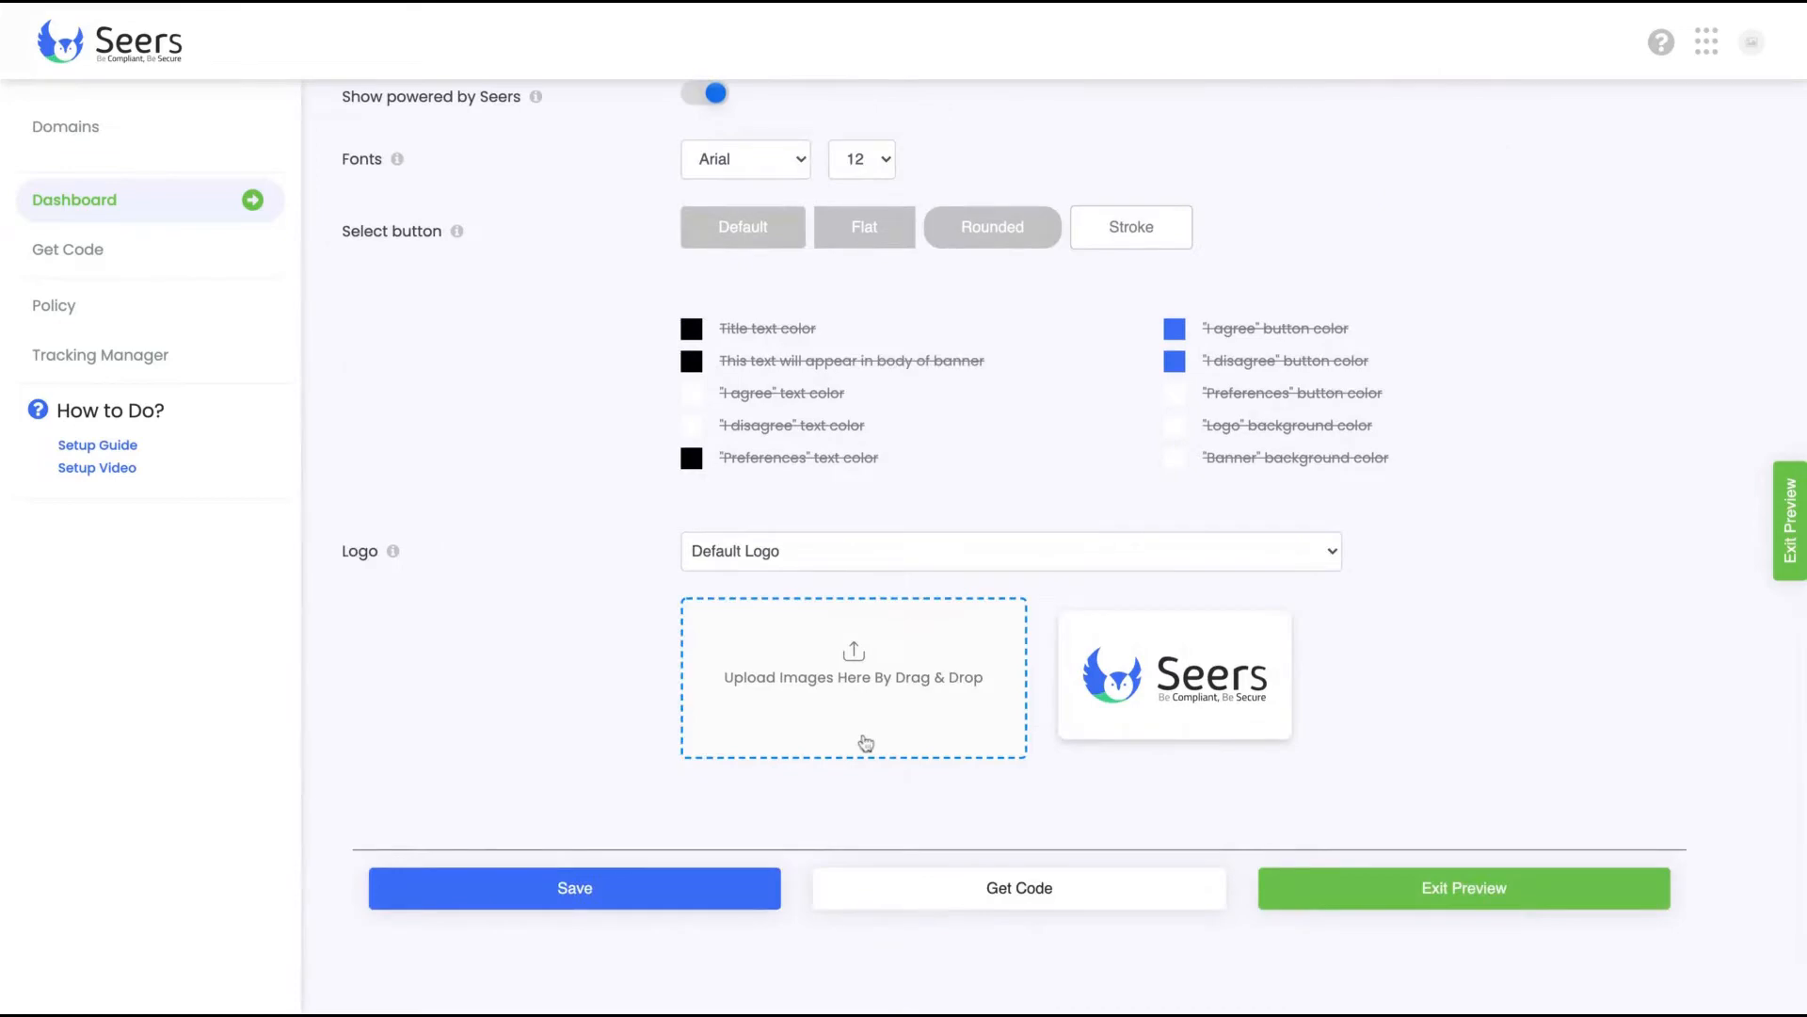
scroll(866, 743, "up", 3)
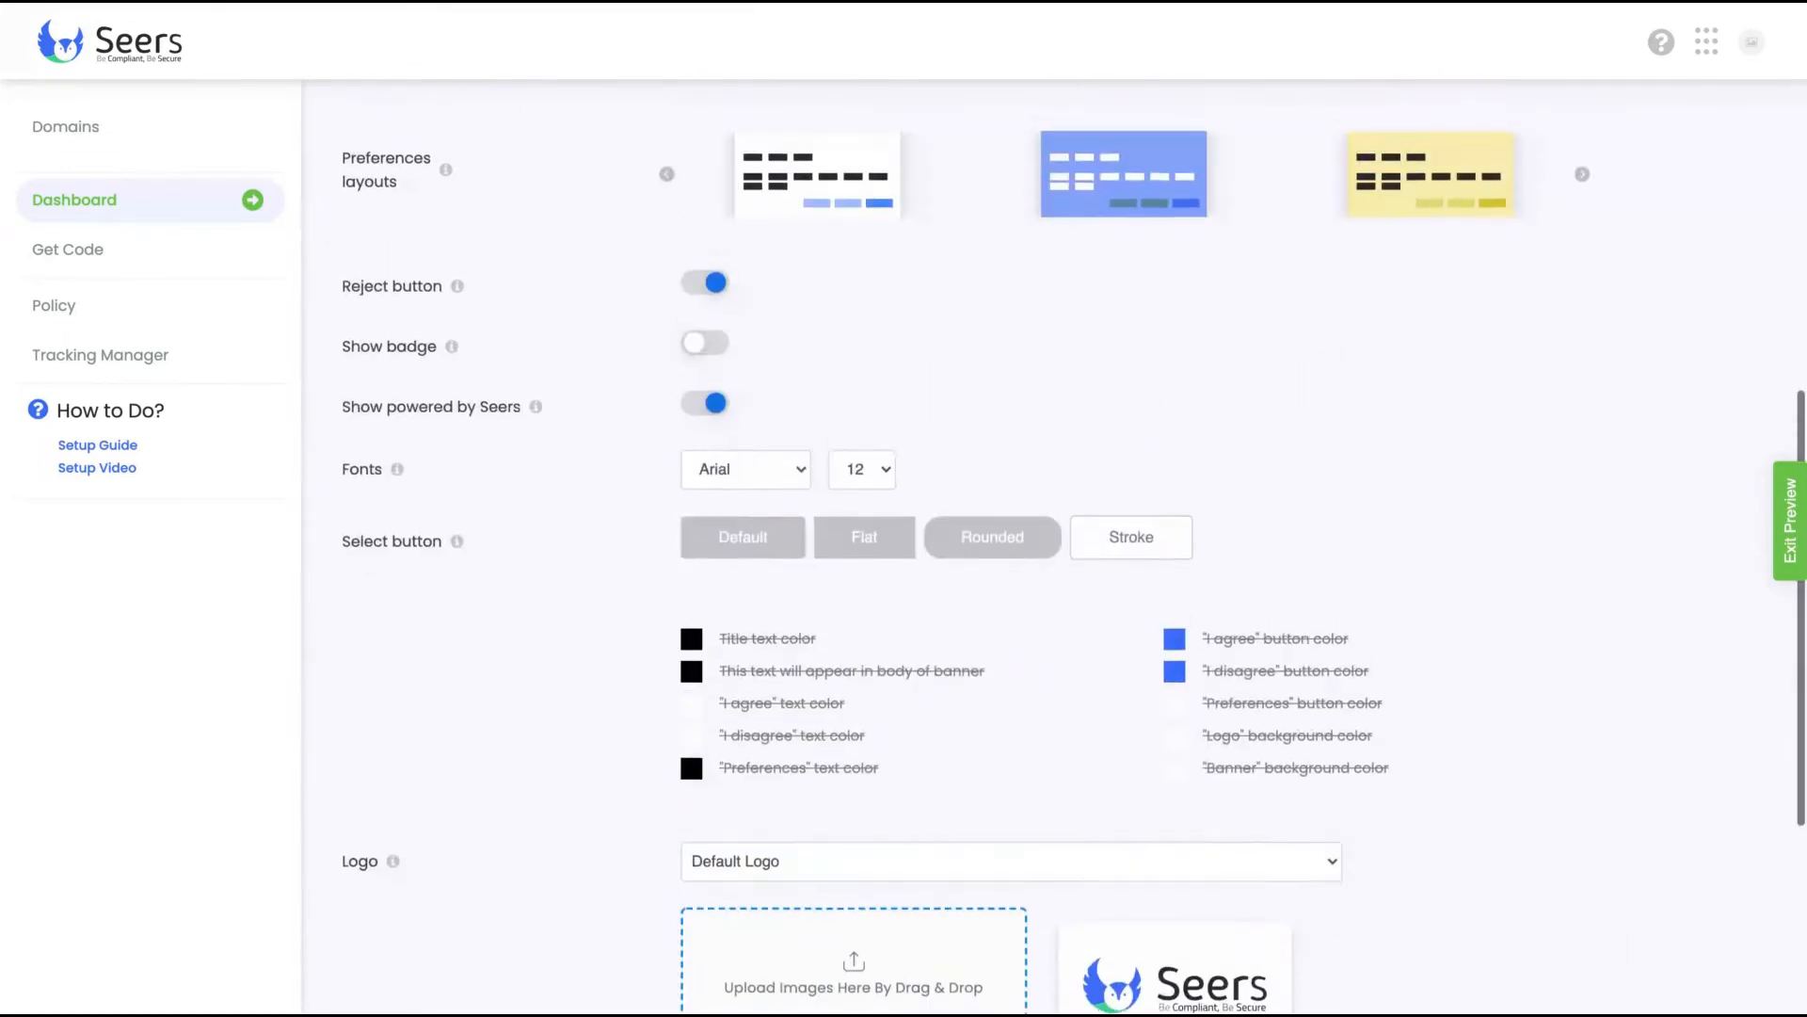
scroll(966, 546, "up", 9)
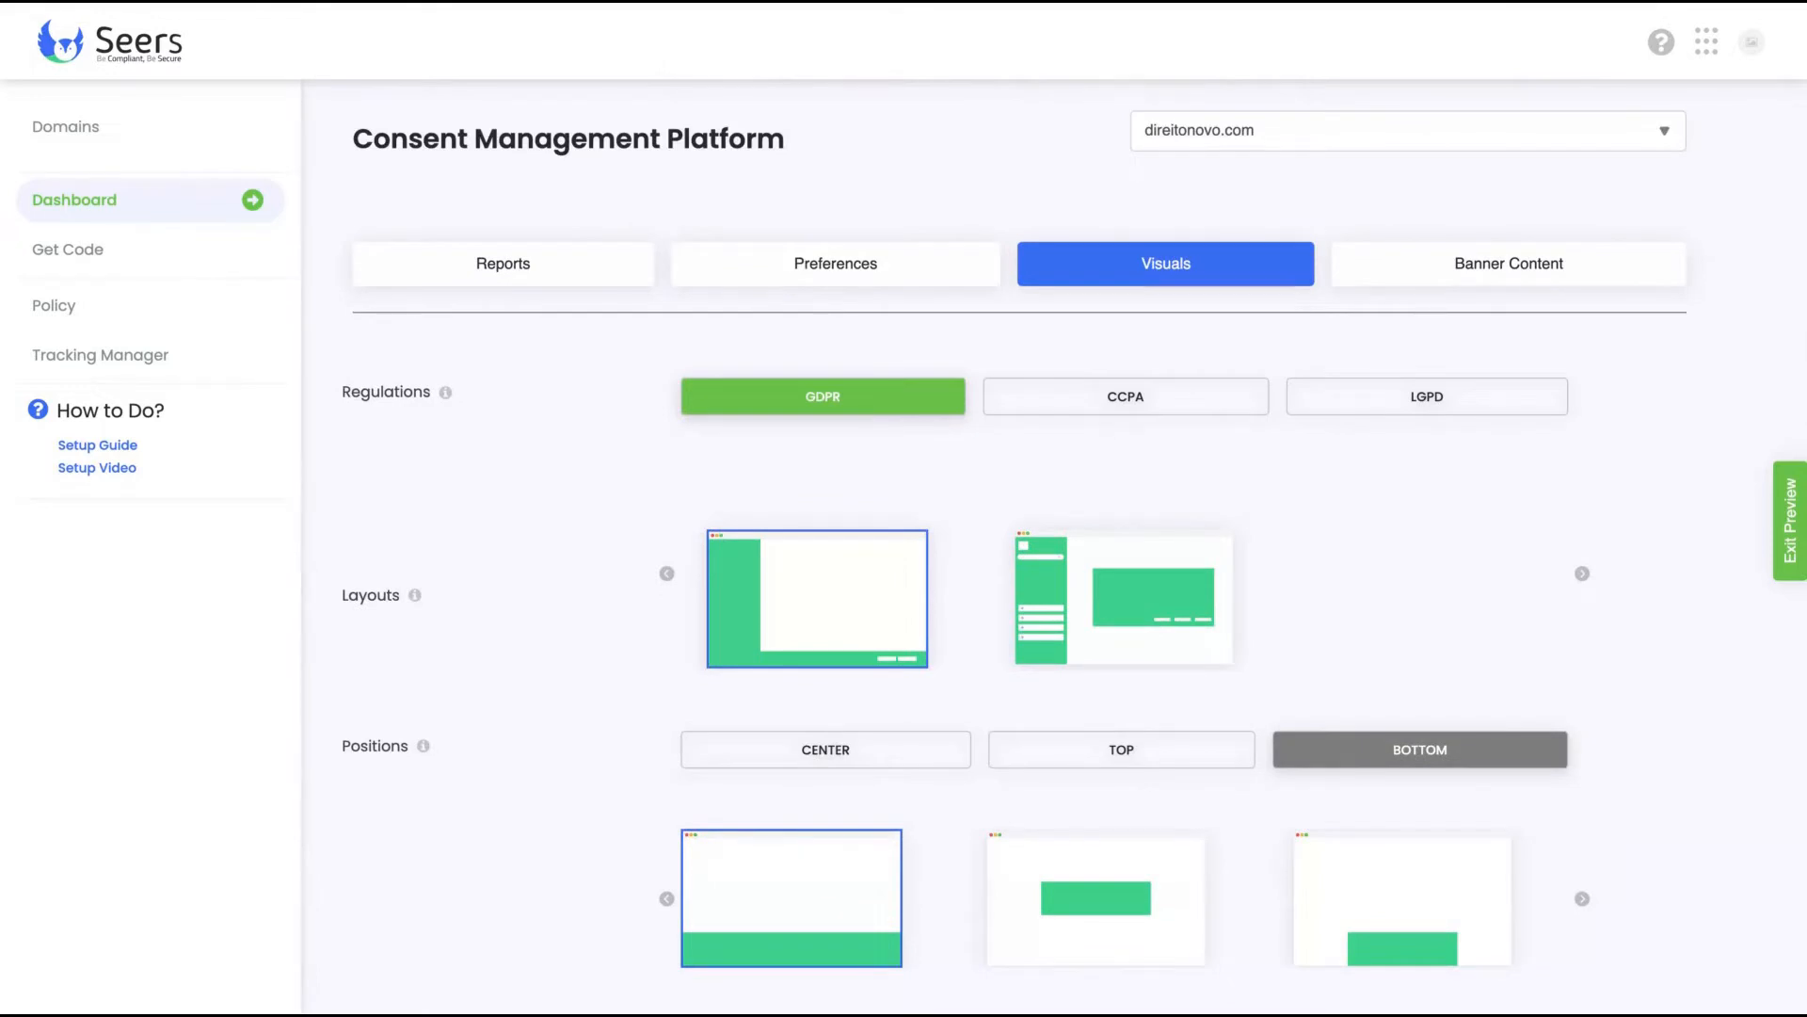
Look over the banner content and scan report, and revisit the preference and visual settings.
left_click(1509, 263)
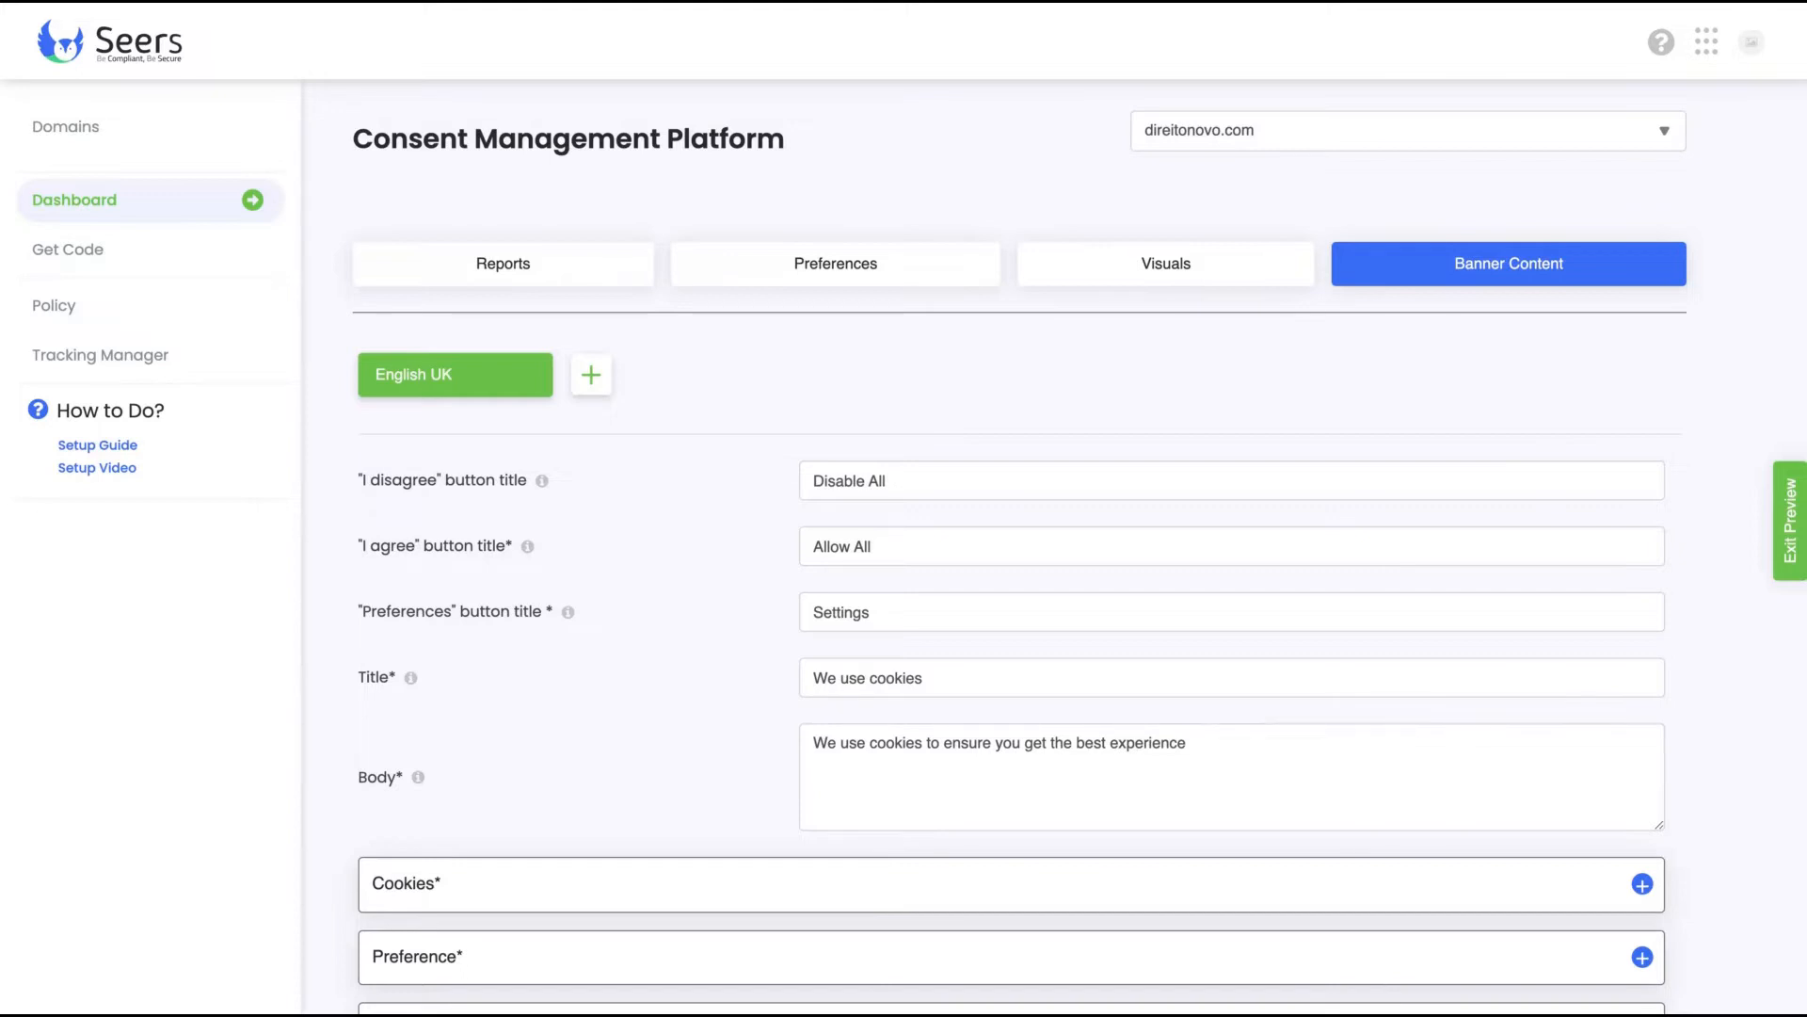
left_click(505, 270)
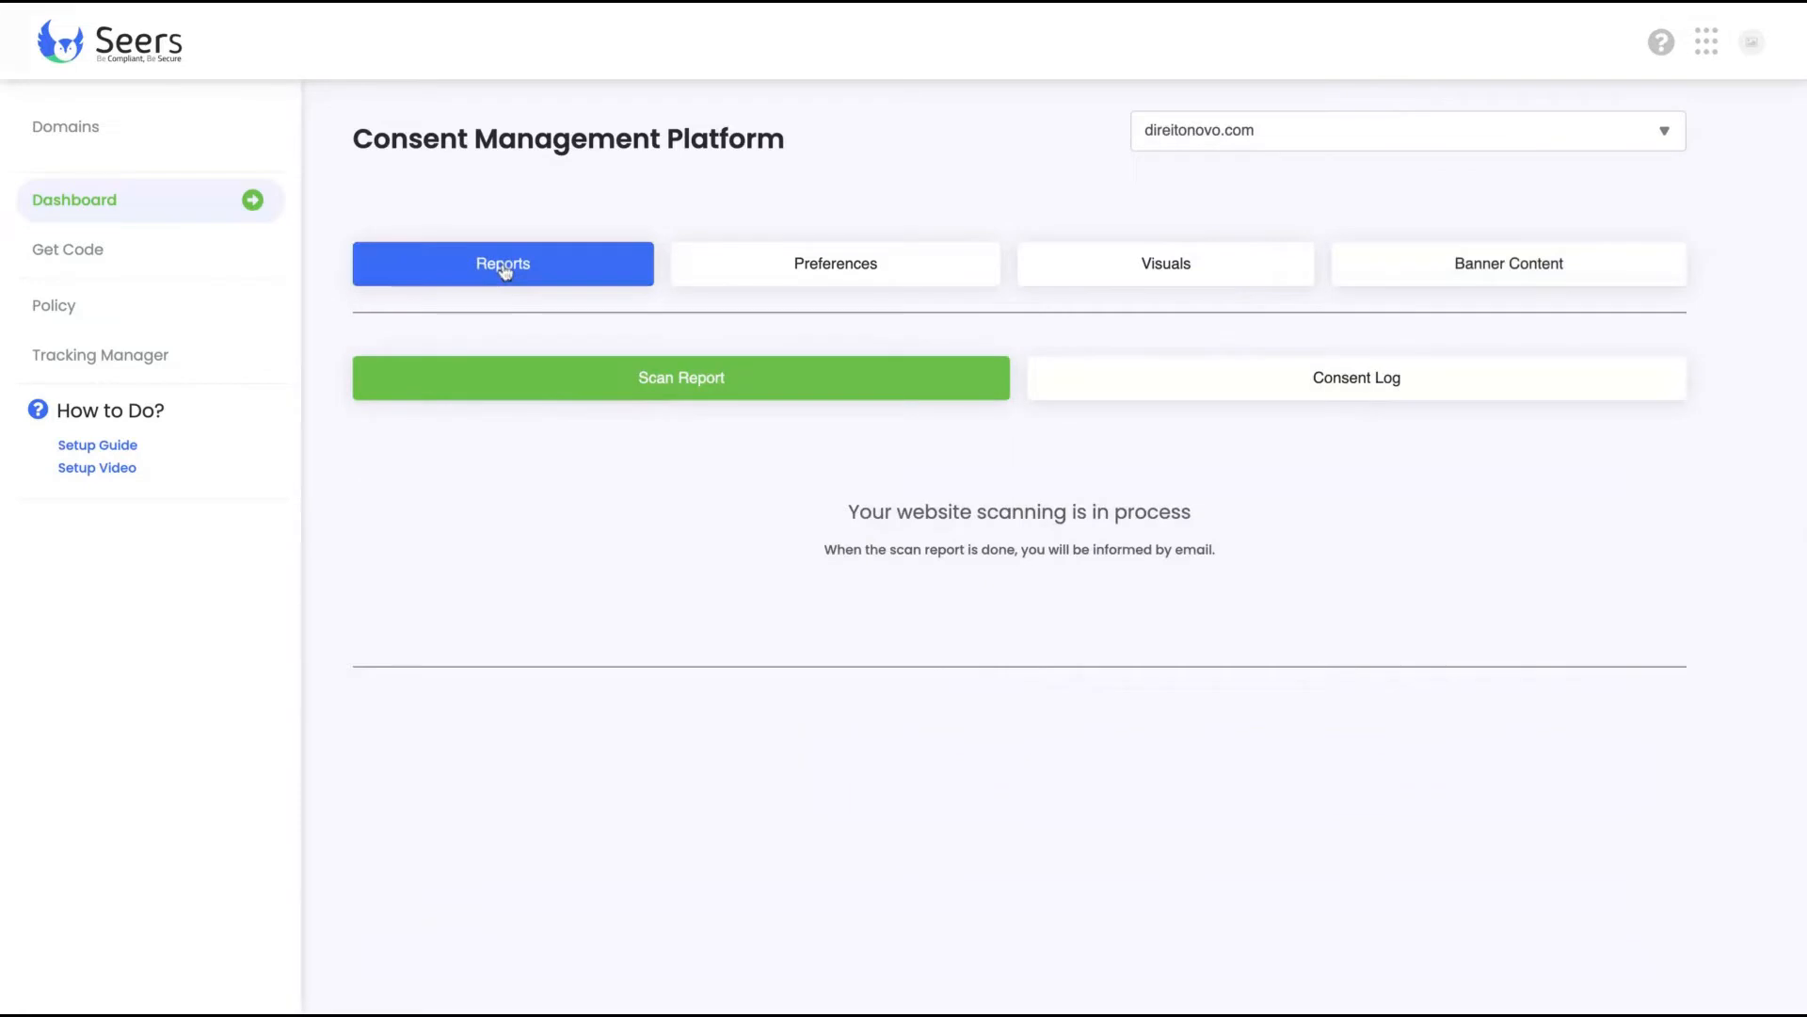
left_click(770, 266)
left_click(1166, 281)
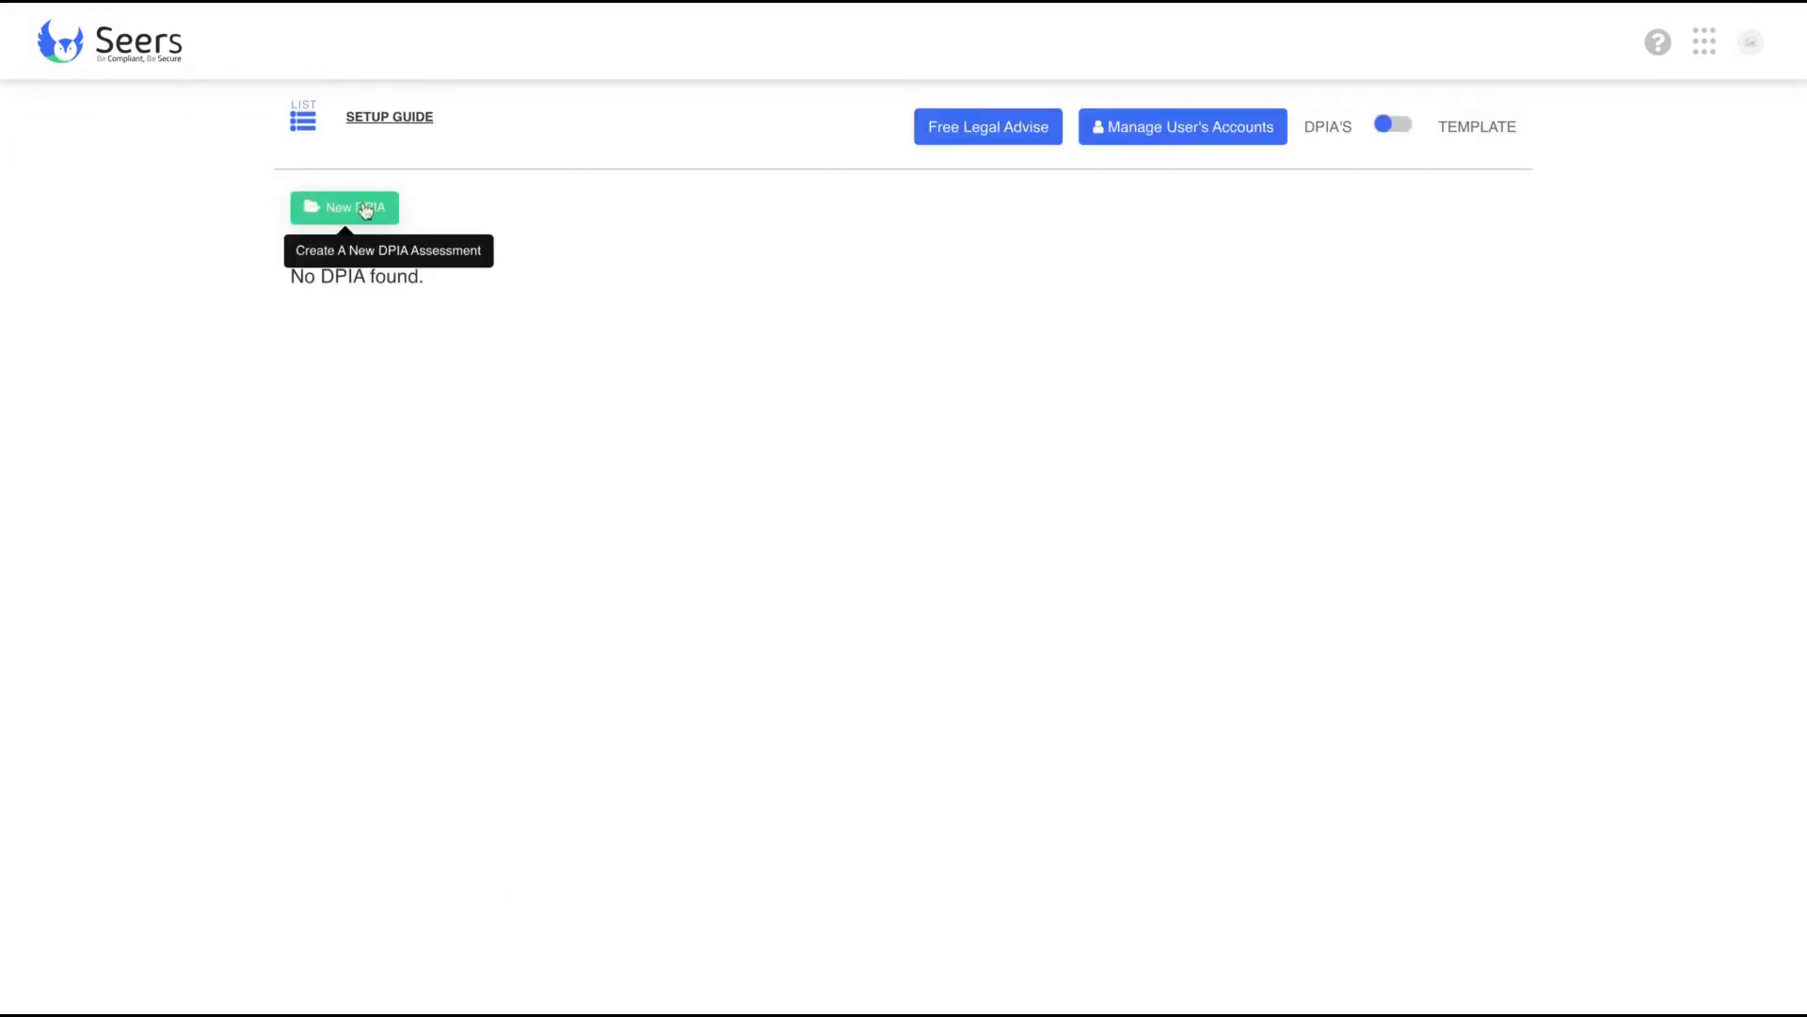
Create a new DPIA assessment titled "Test".
left_click(365, 211)
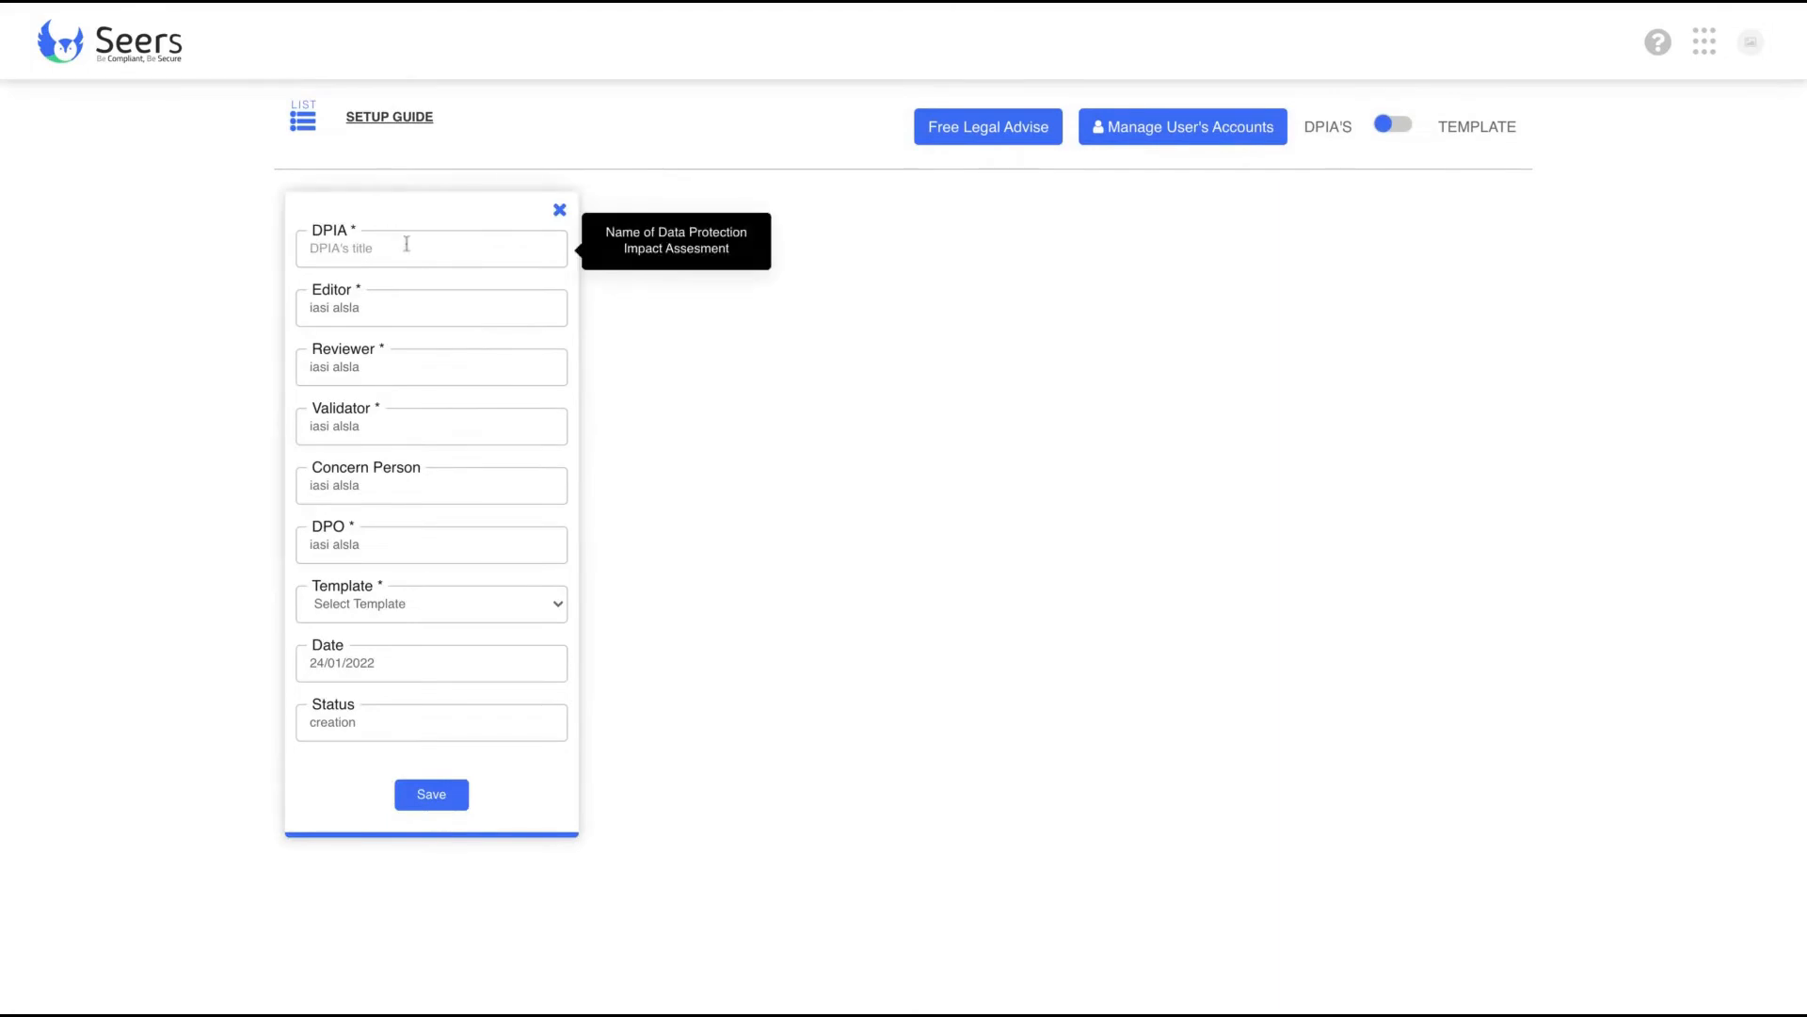
left_click(411, 254)
type("T")
type("e")
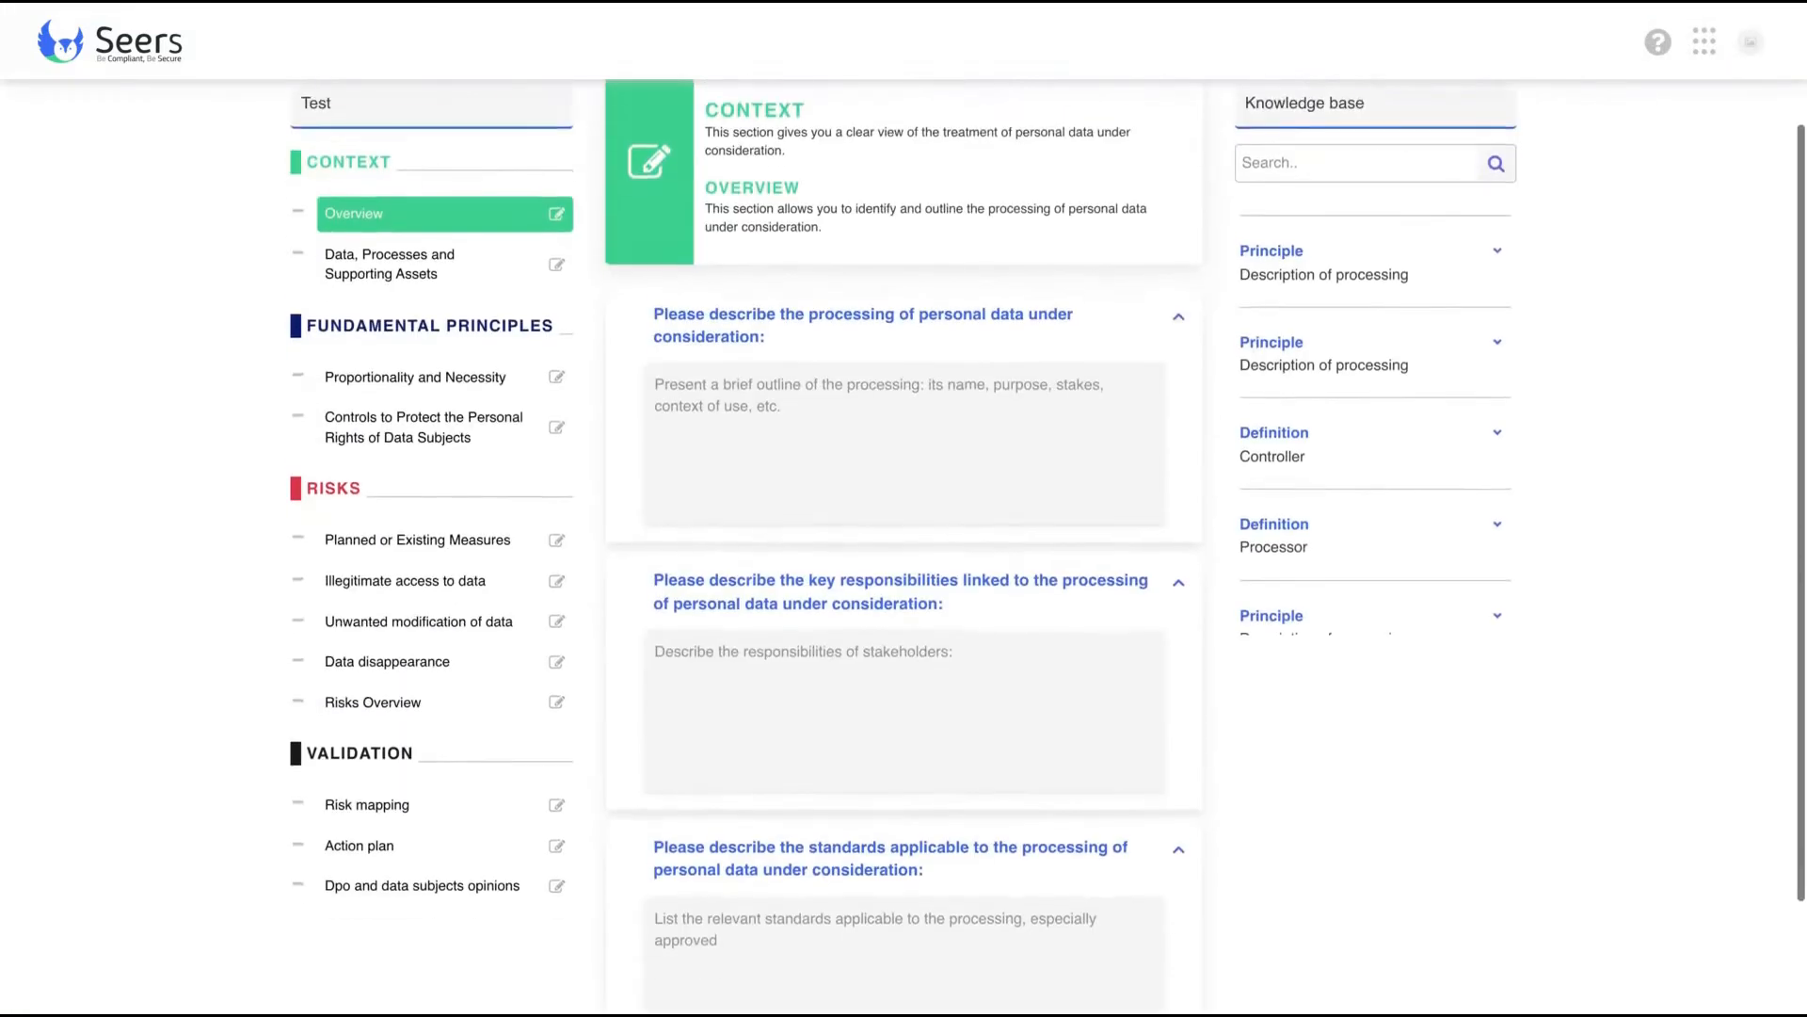
Examine the Overview questions in the Context section of the Test DPIA.
scroll(1048, 514, "down", 2)
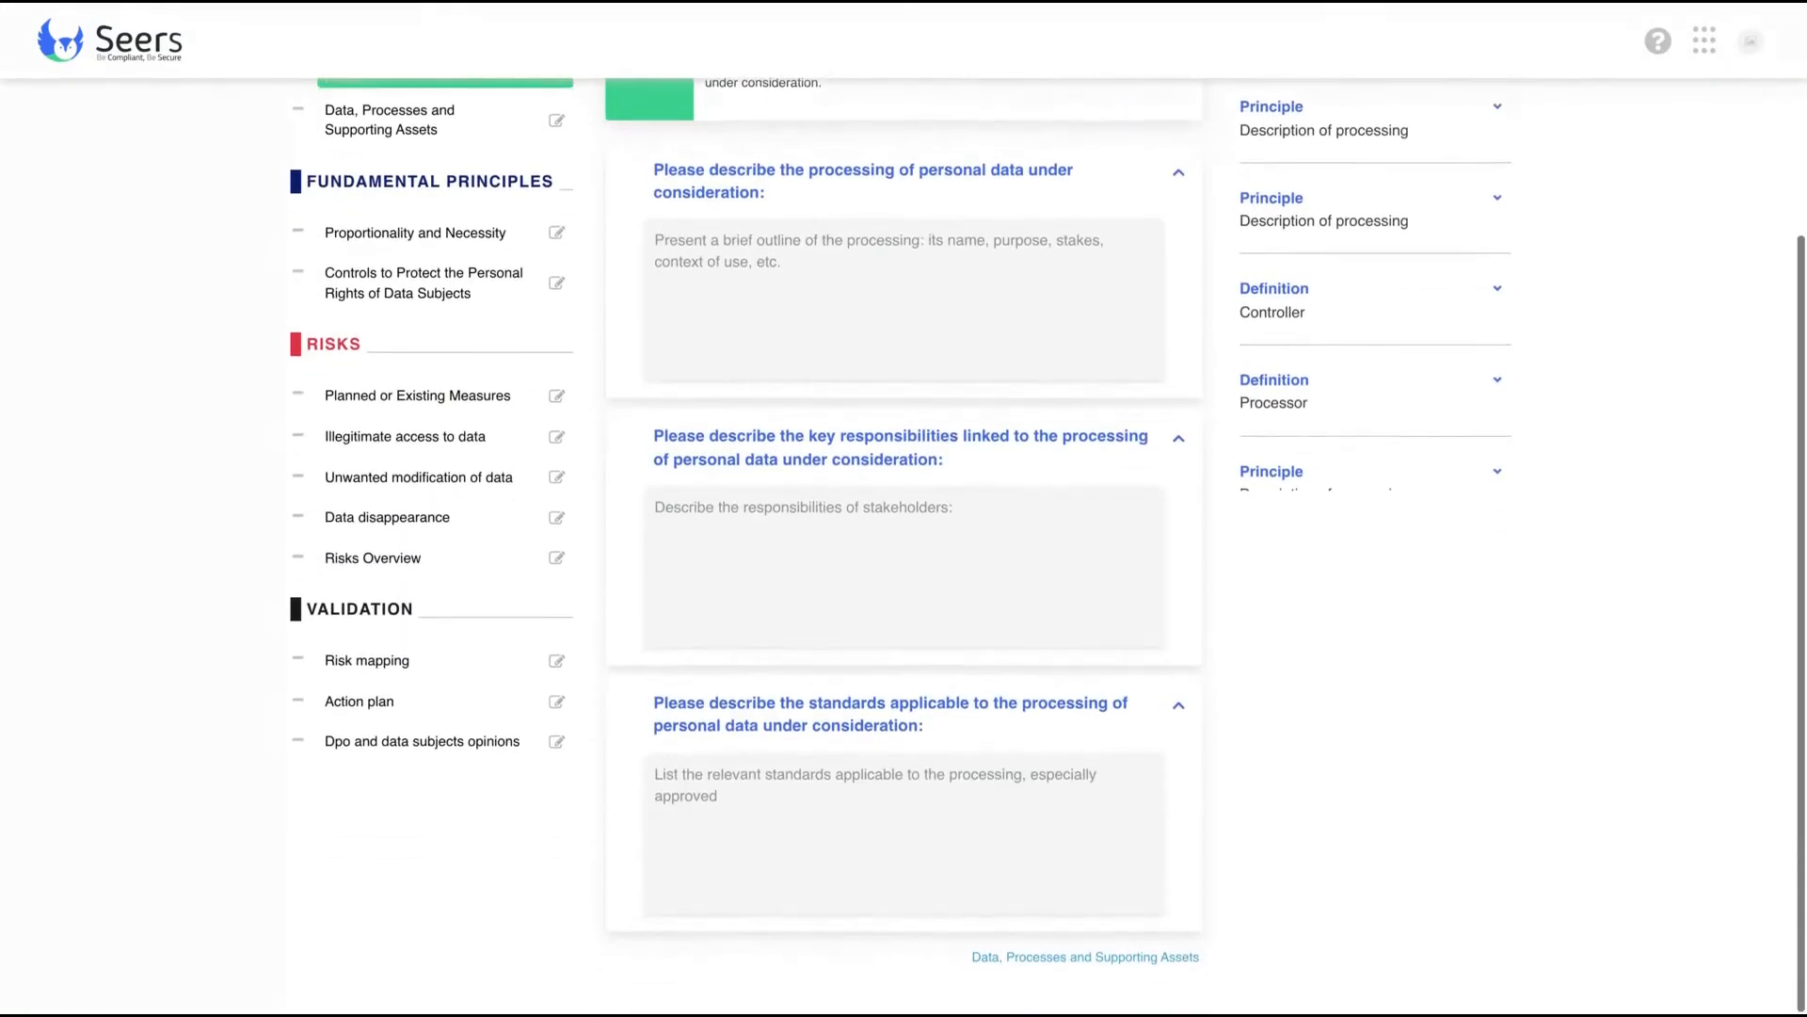
scroll(803, 556, "up", 3)
scroll(803, 556, "up", 1)
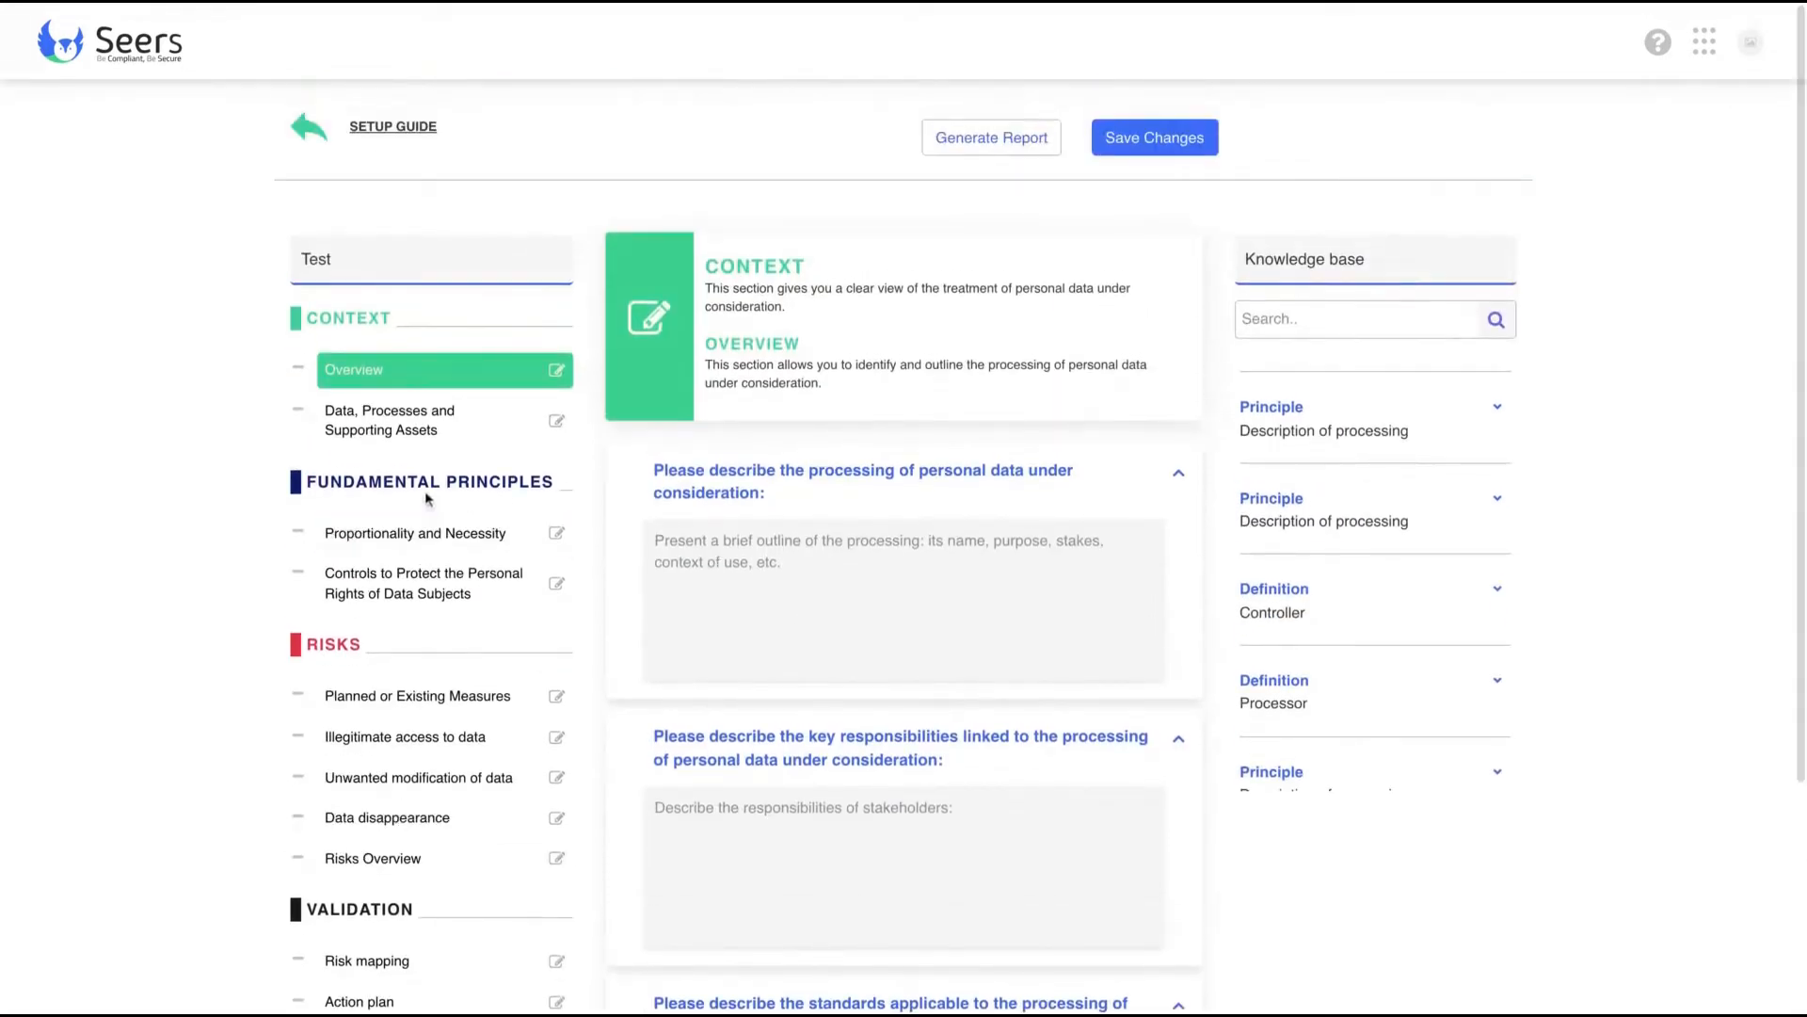
Browse the DPIA's supporting assets and Fundamental Principles sections, and read the questions on protecting data subjects' personal rights.
left_click(443, 423)
left_click(435, 529)
left_click(496, 597)
scroll(561, 641, "down", 2)
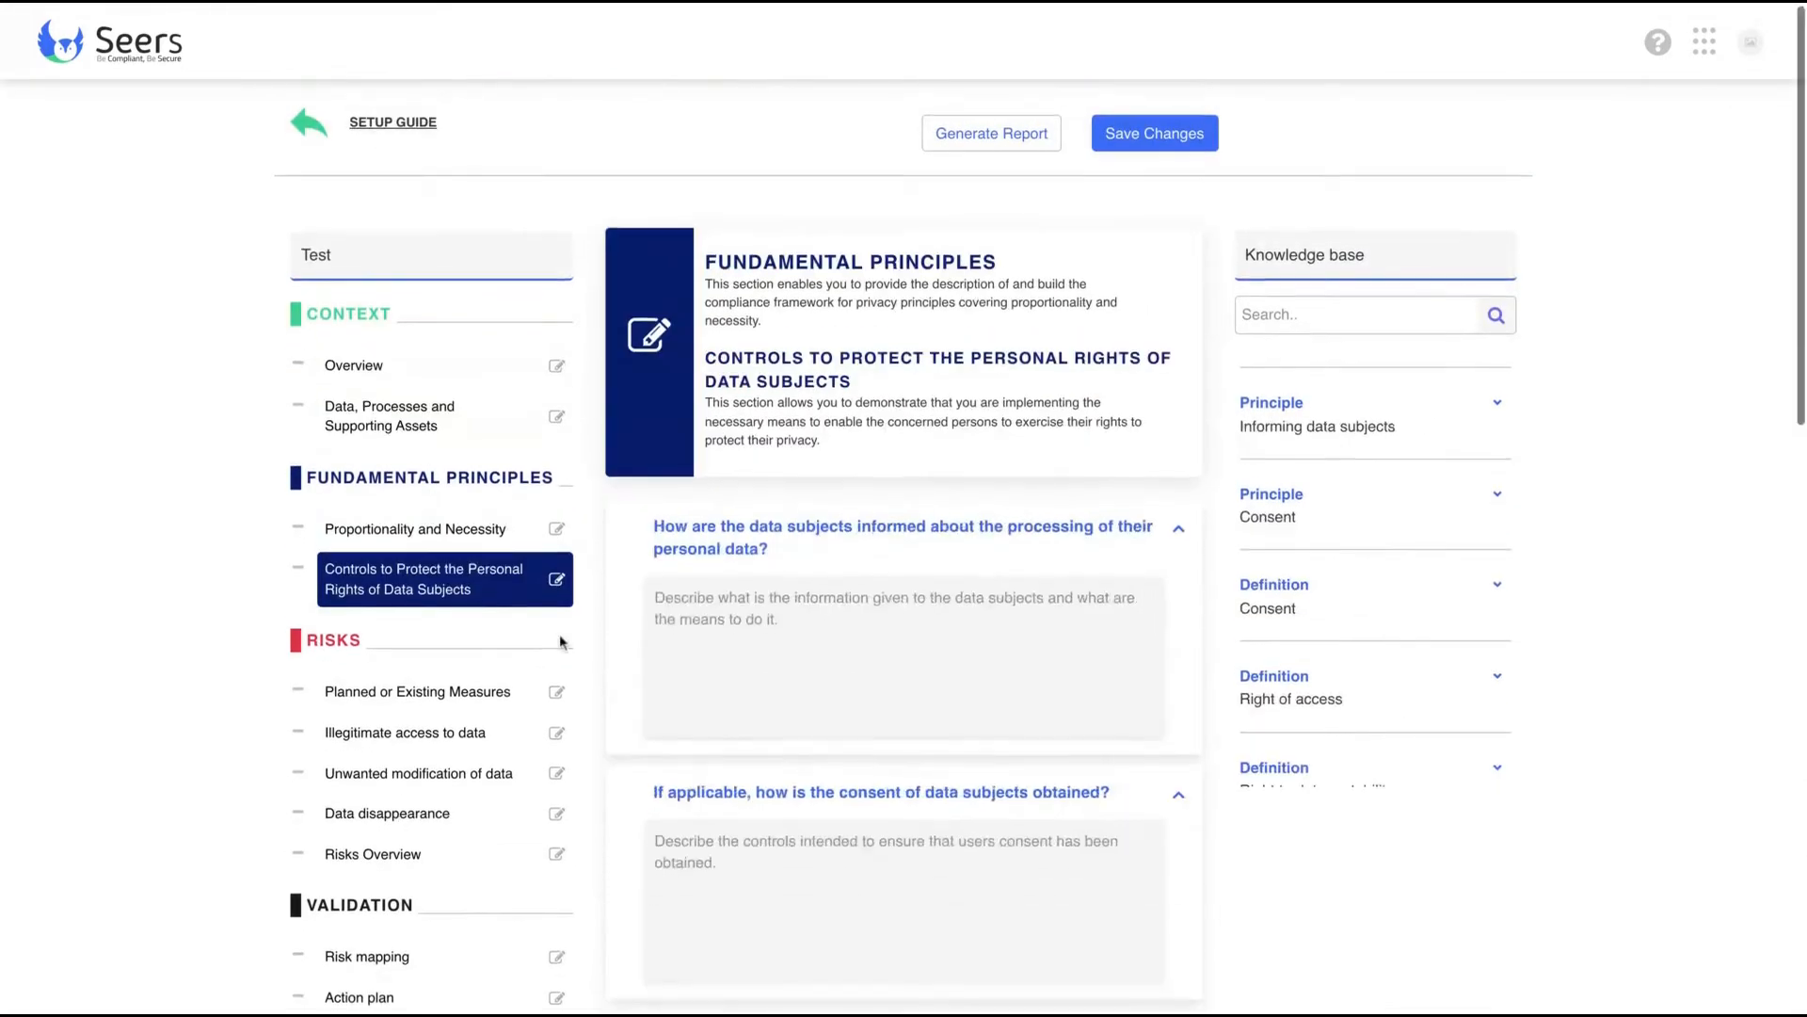
left_click(484, 525)
left_click(418, 449)
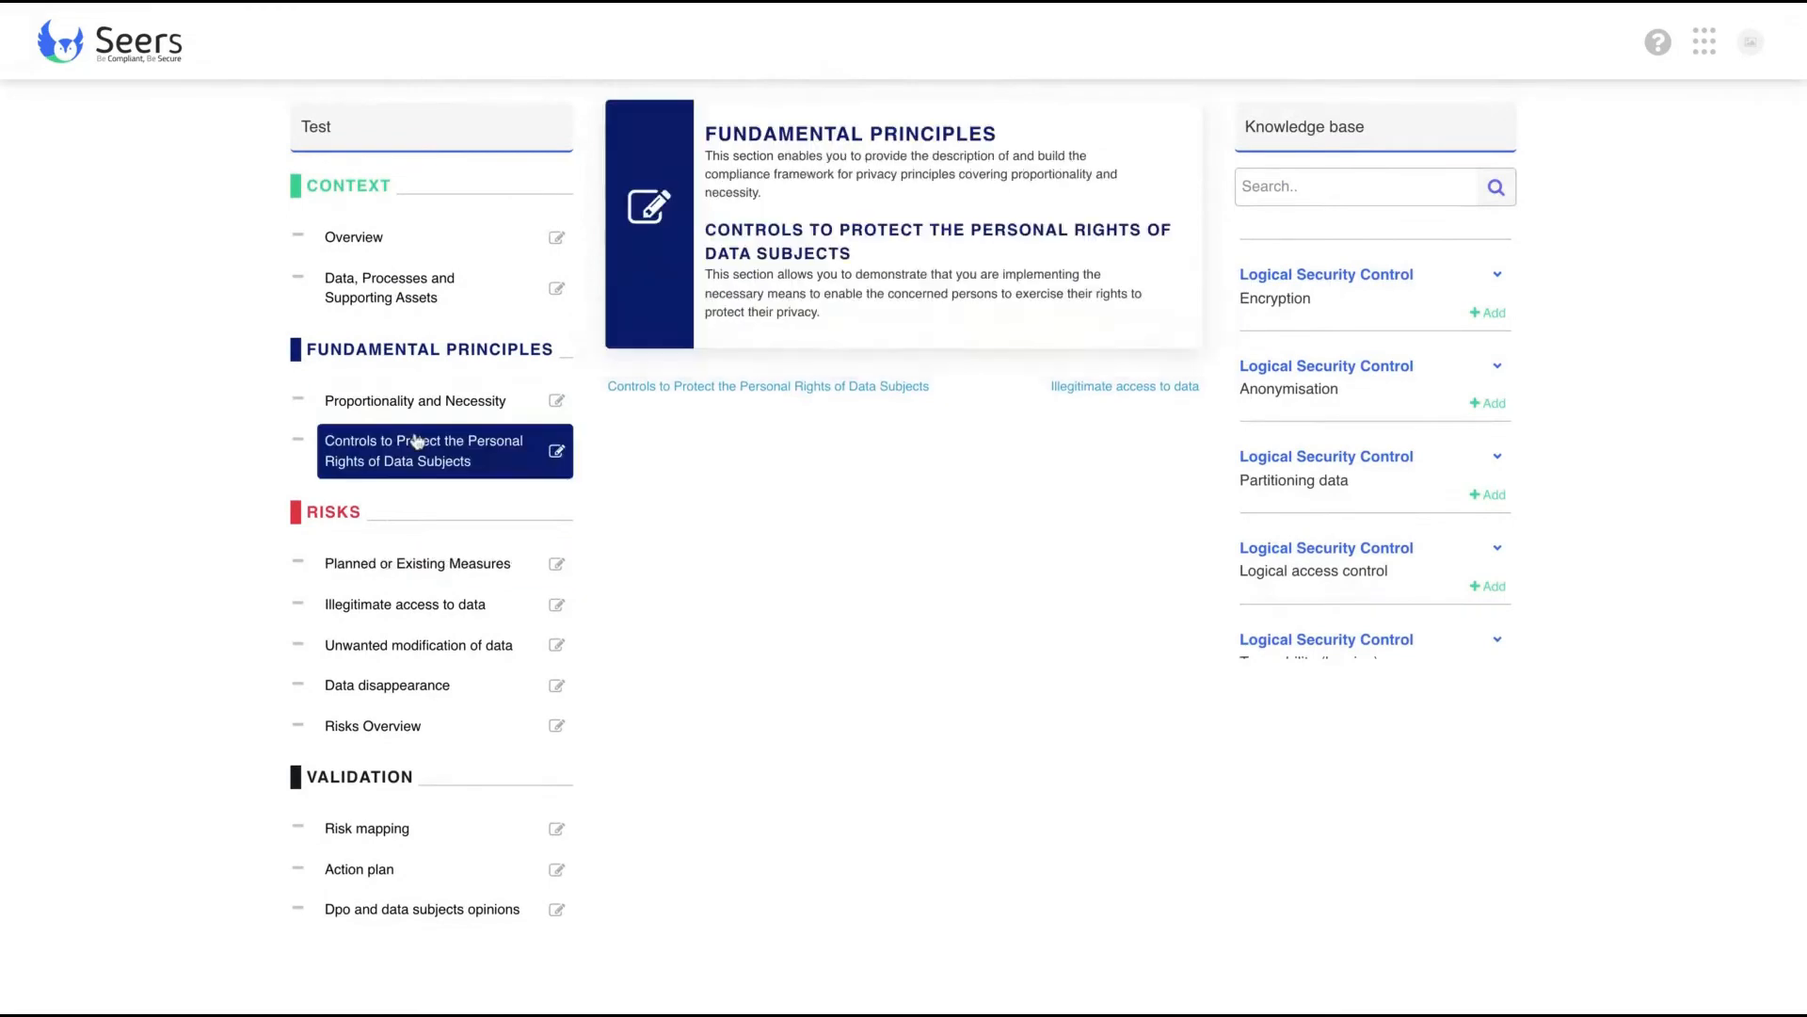
scroll(422, 383, "down", 1)
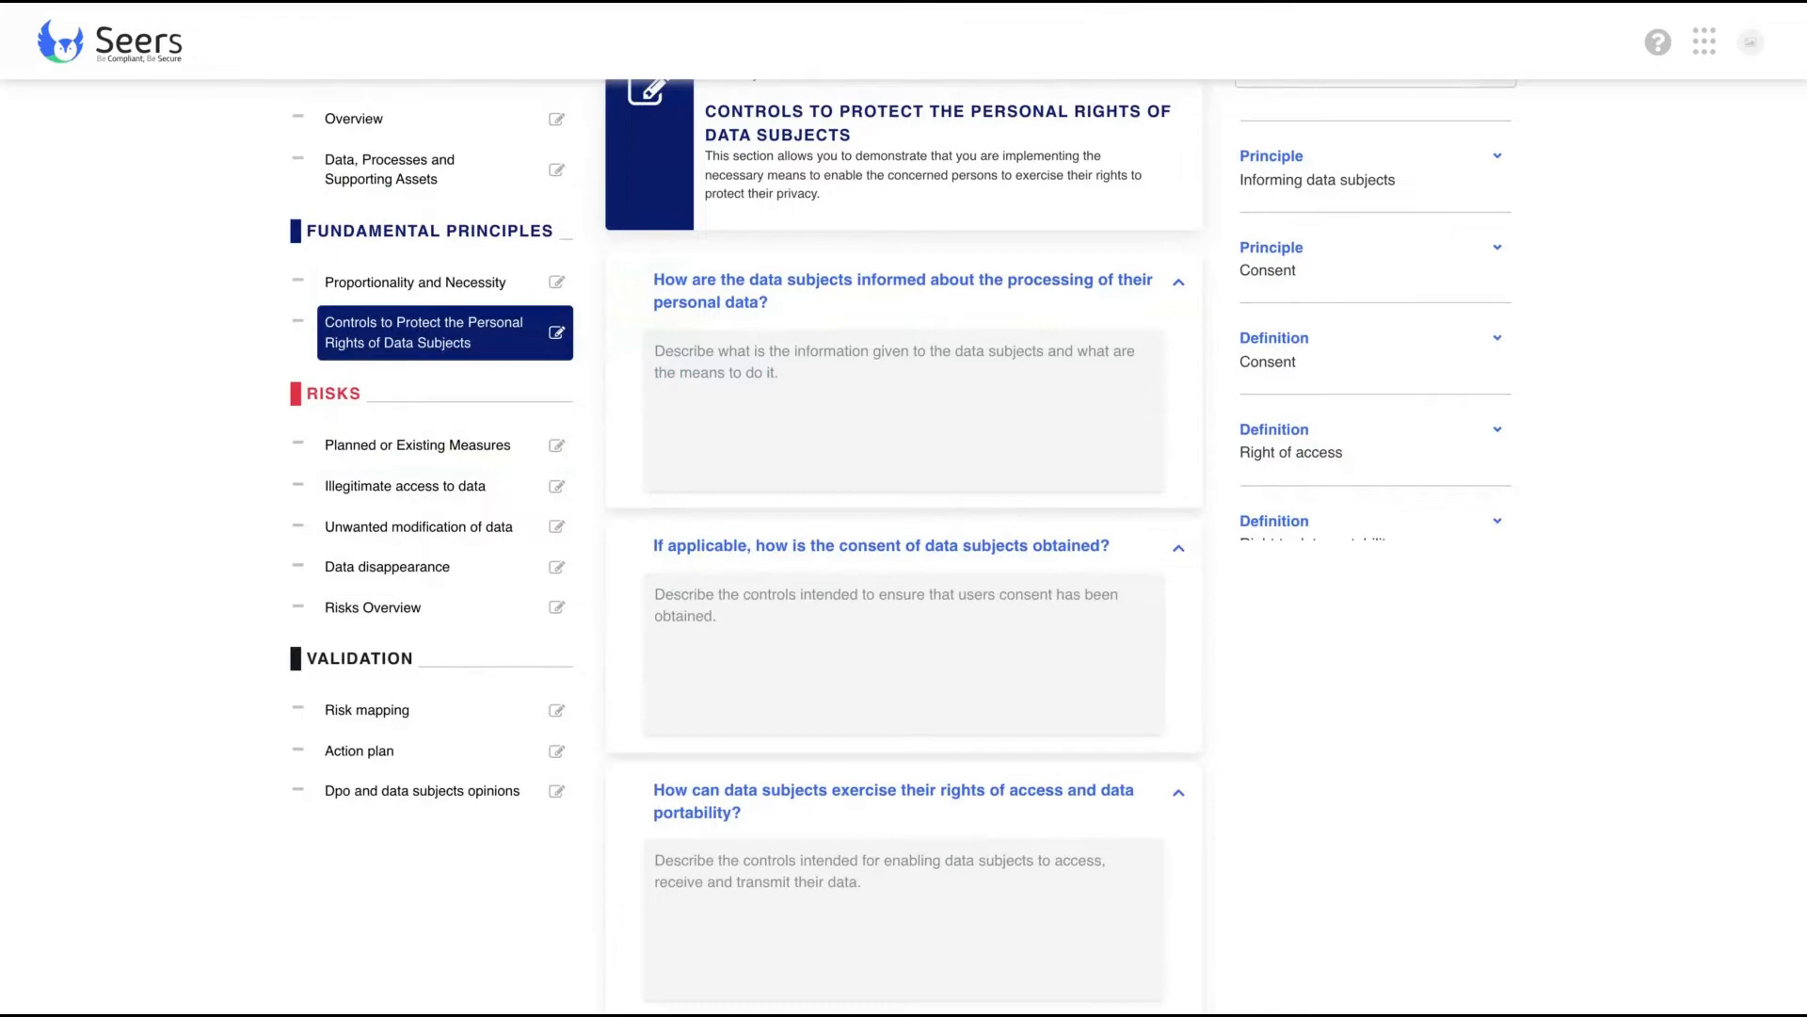
scroll(680, 444, "down", 2)
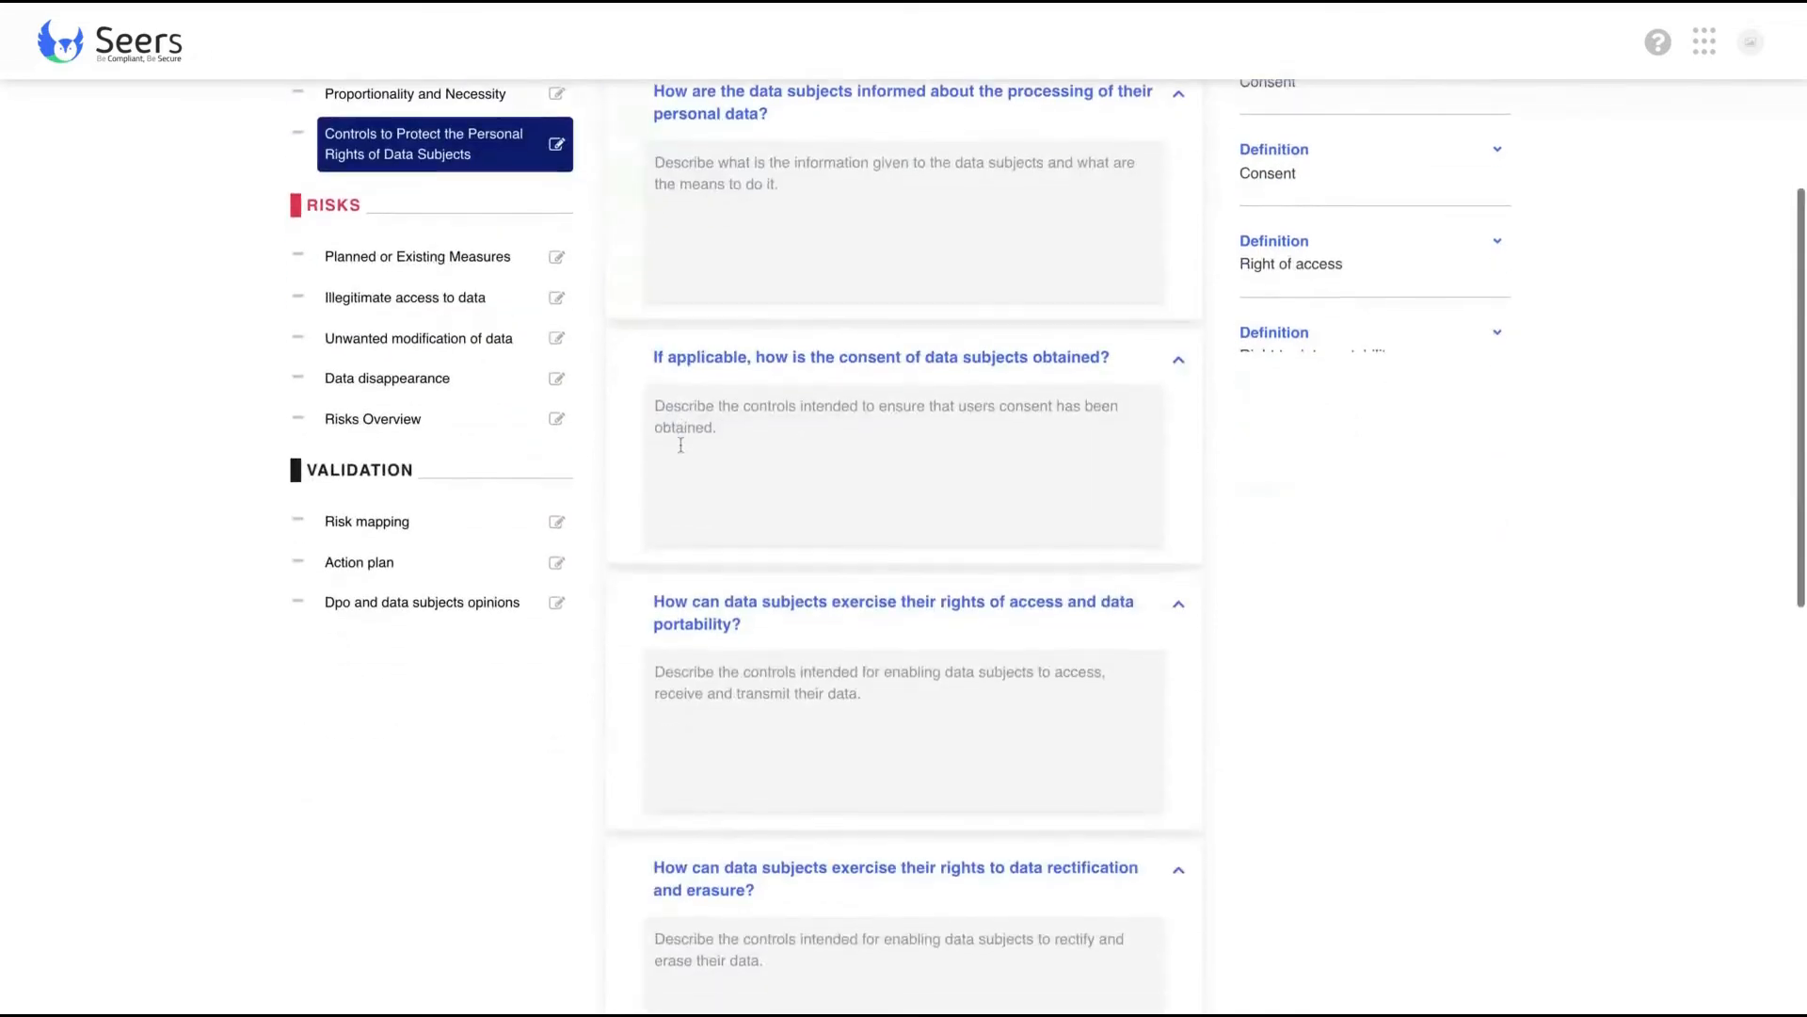
scroll(680, 444, "up", 5)
scroll(680, 445, "down", 1)
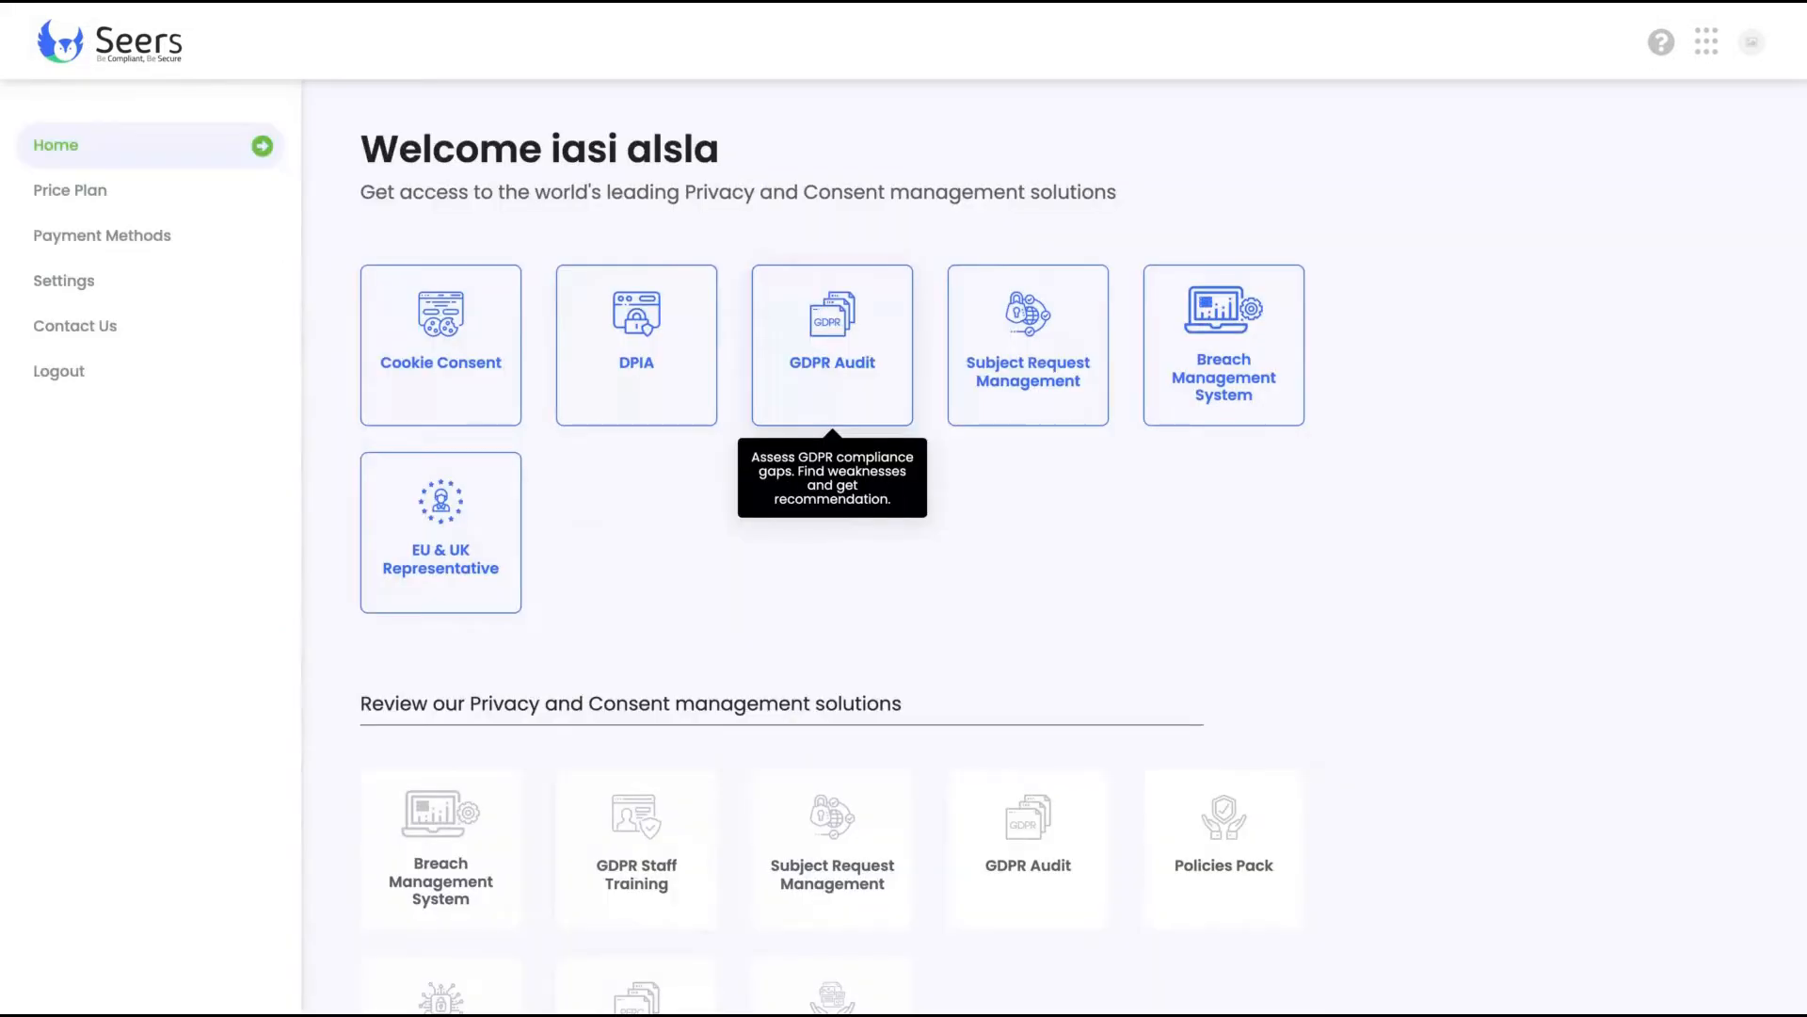
Open the GDPR Audit, look over its assessment topics, try to open another topic, and dismiss the upgrade offer.
left_click(832, 348)
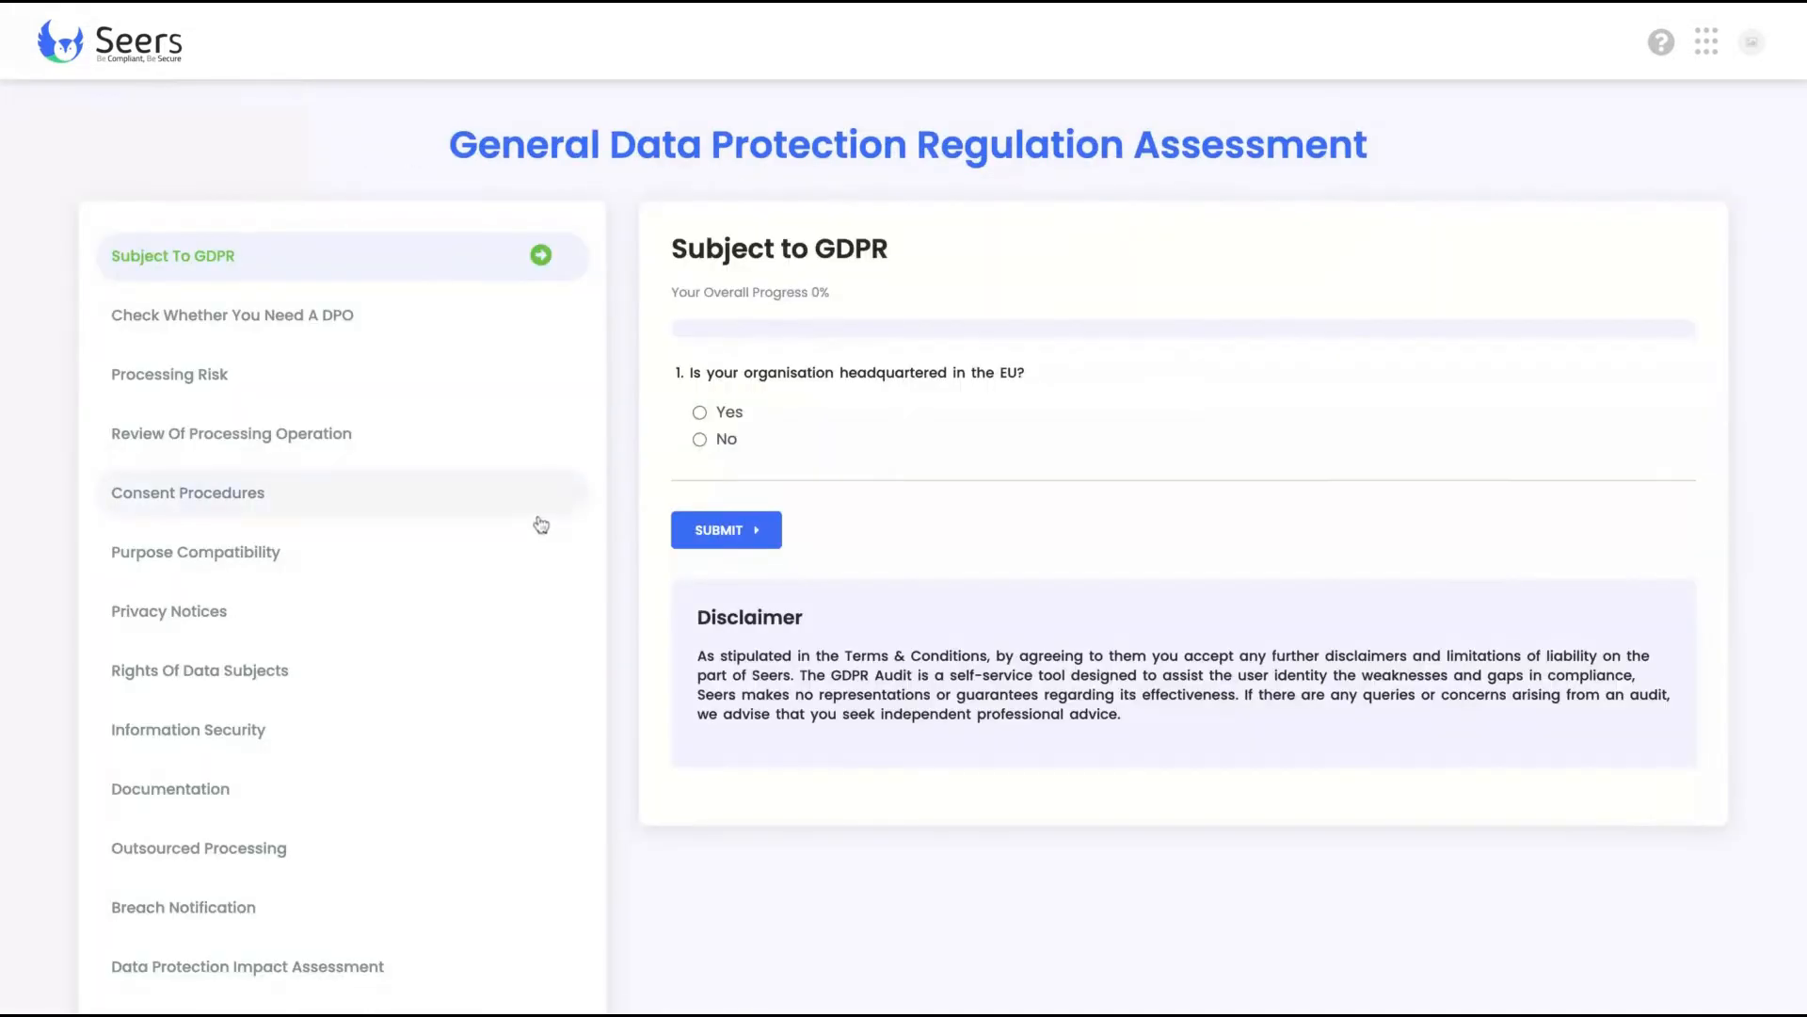
scroll(541, 524, "down", 1)
scroll(541, 524, "down", 1)
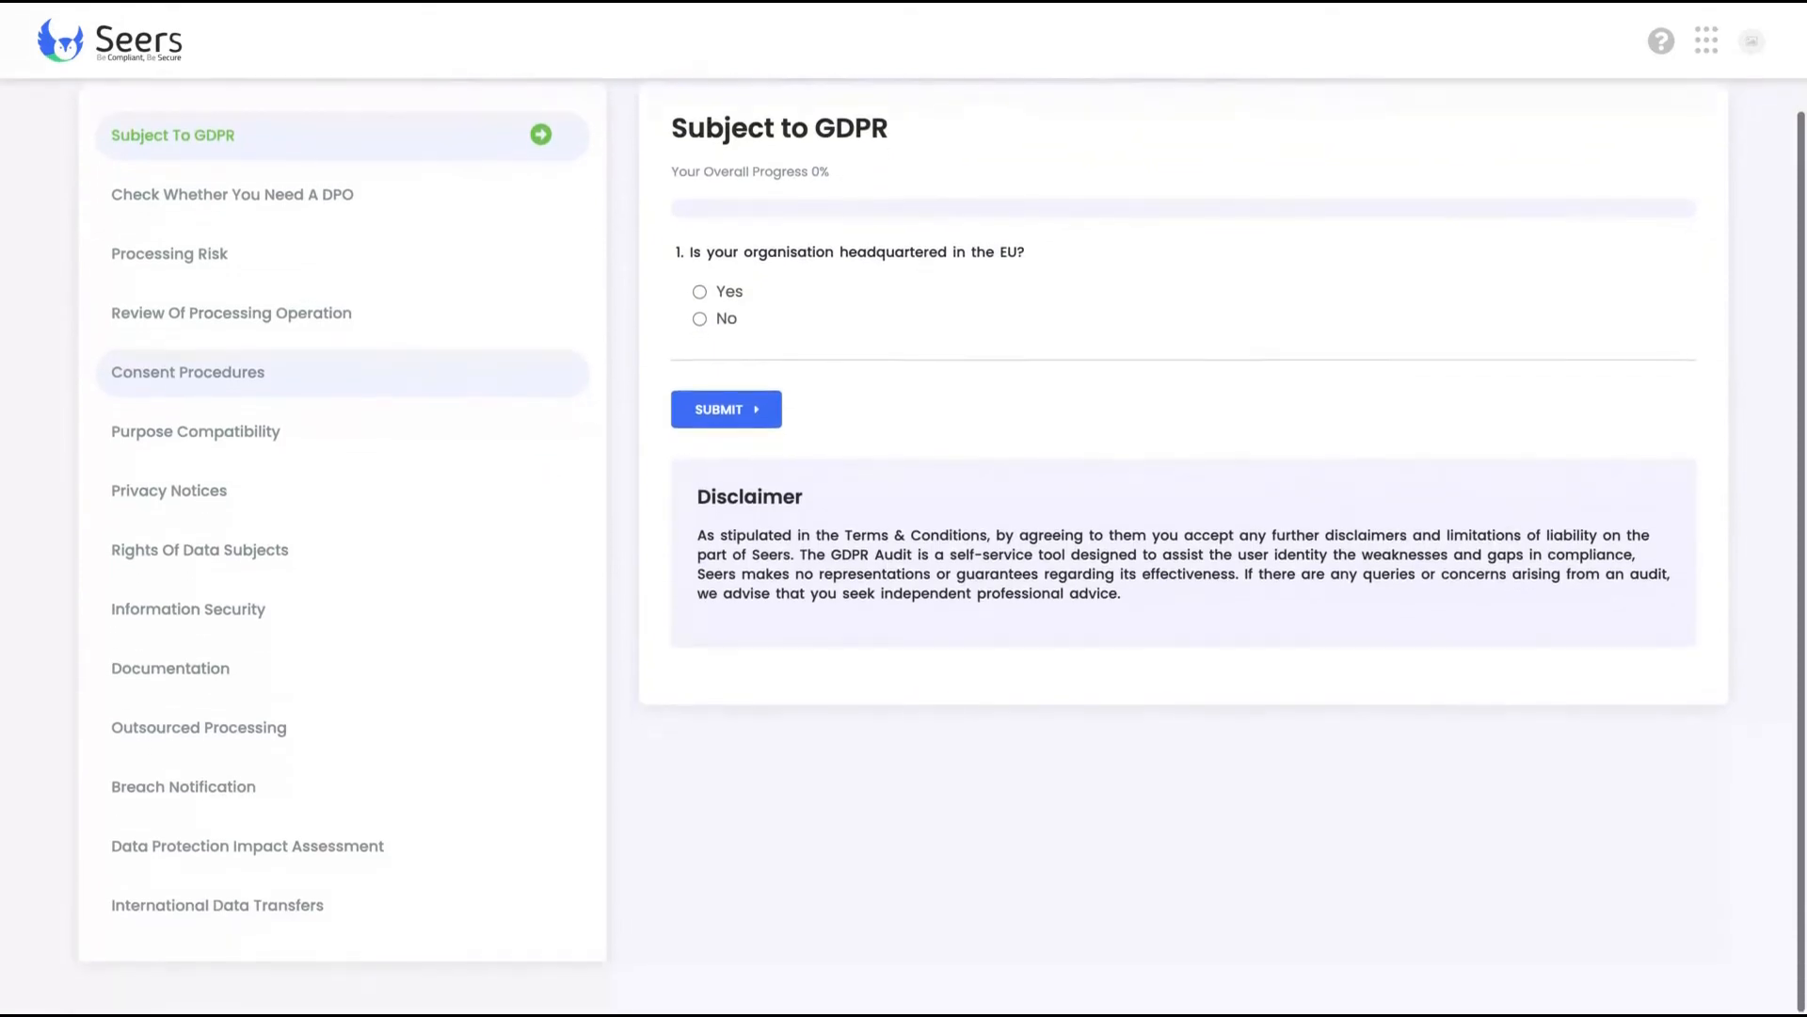
left_click(358, 582)
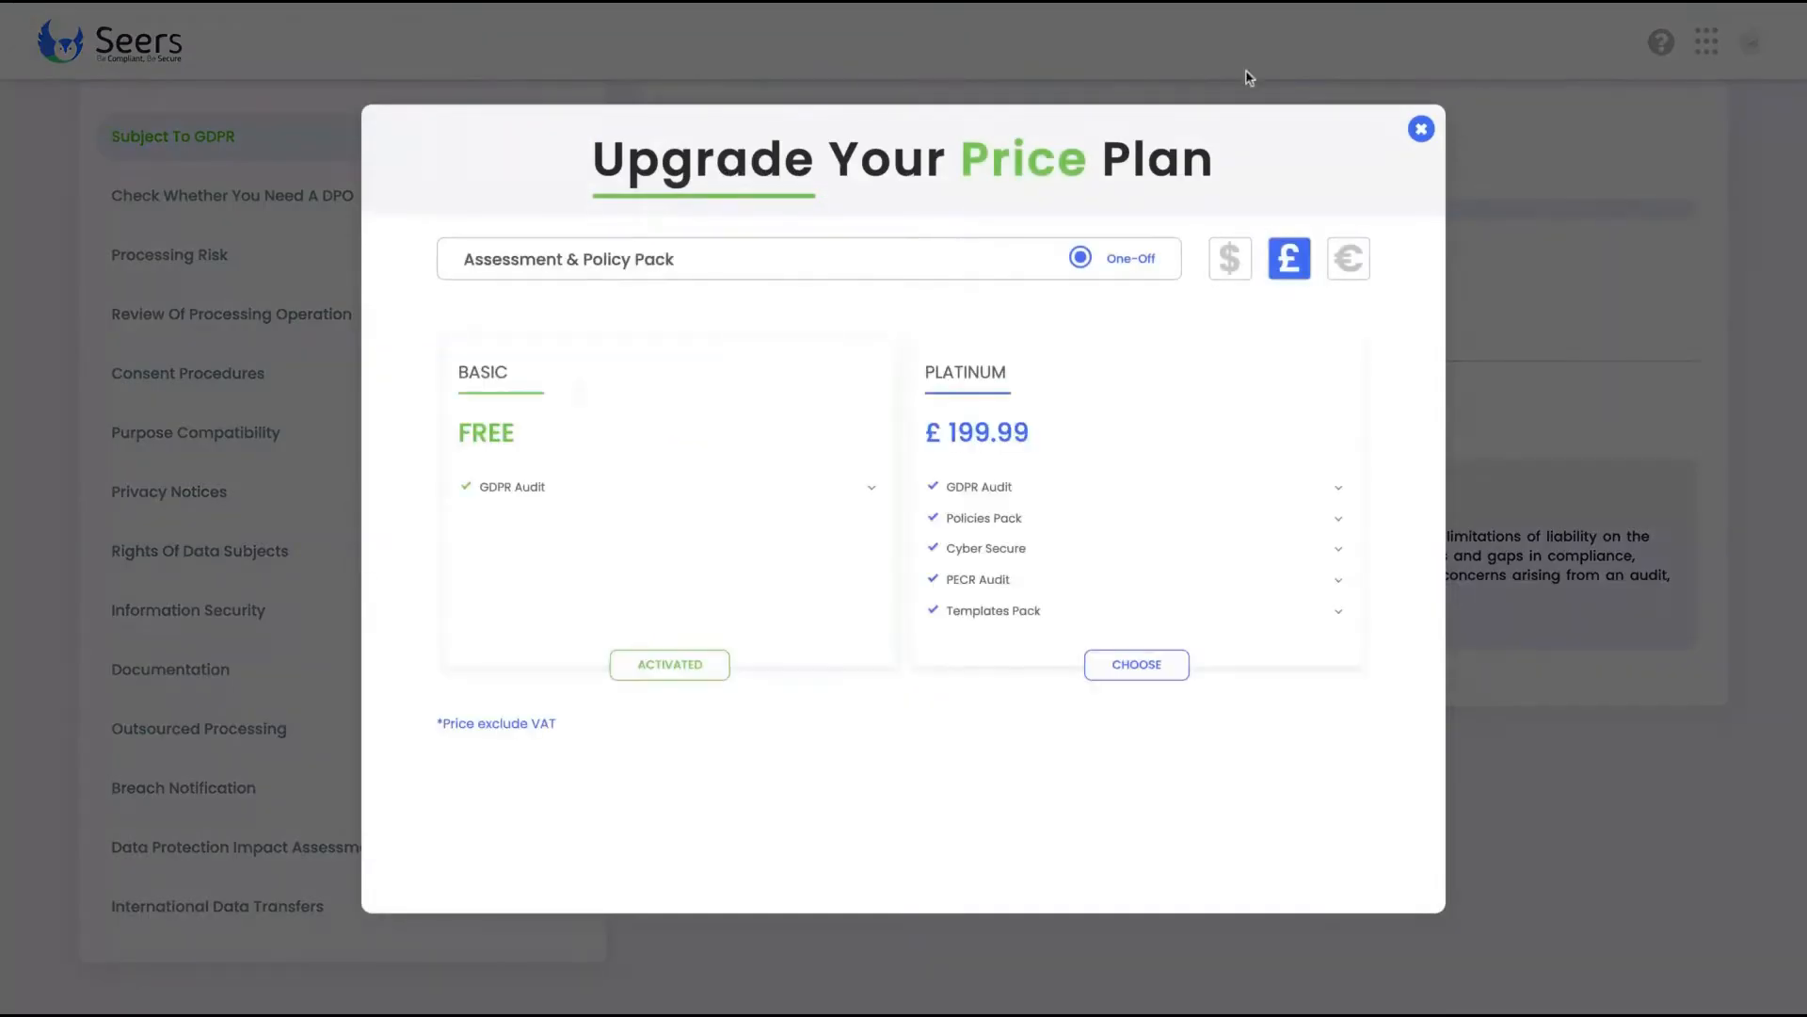
left_click(1420, 127)
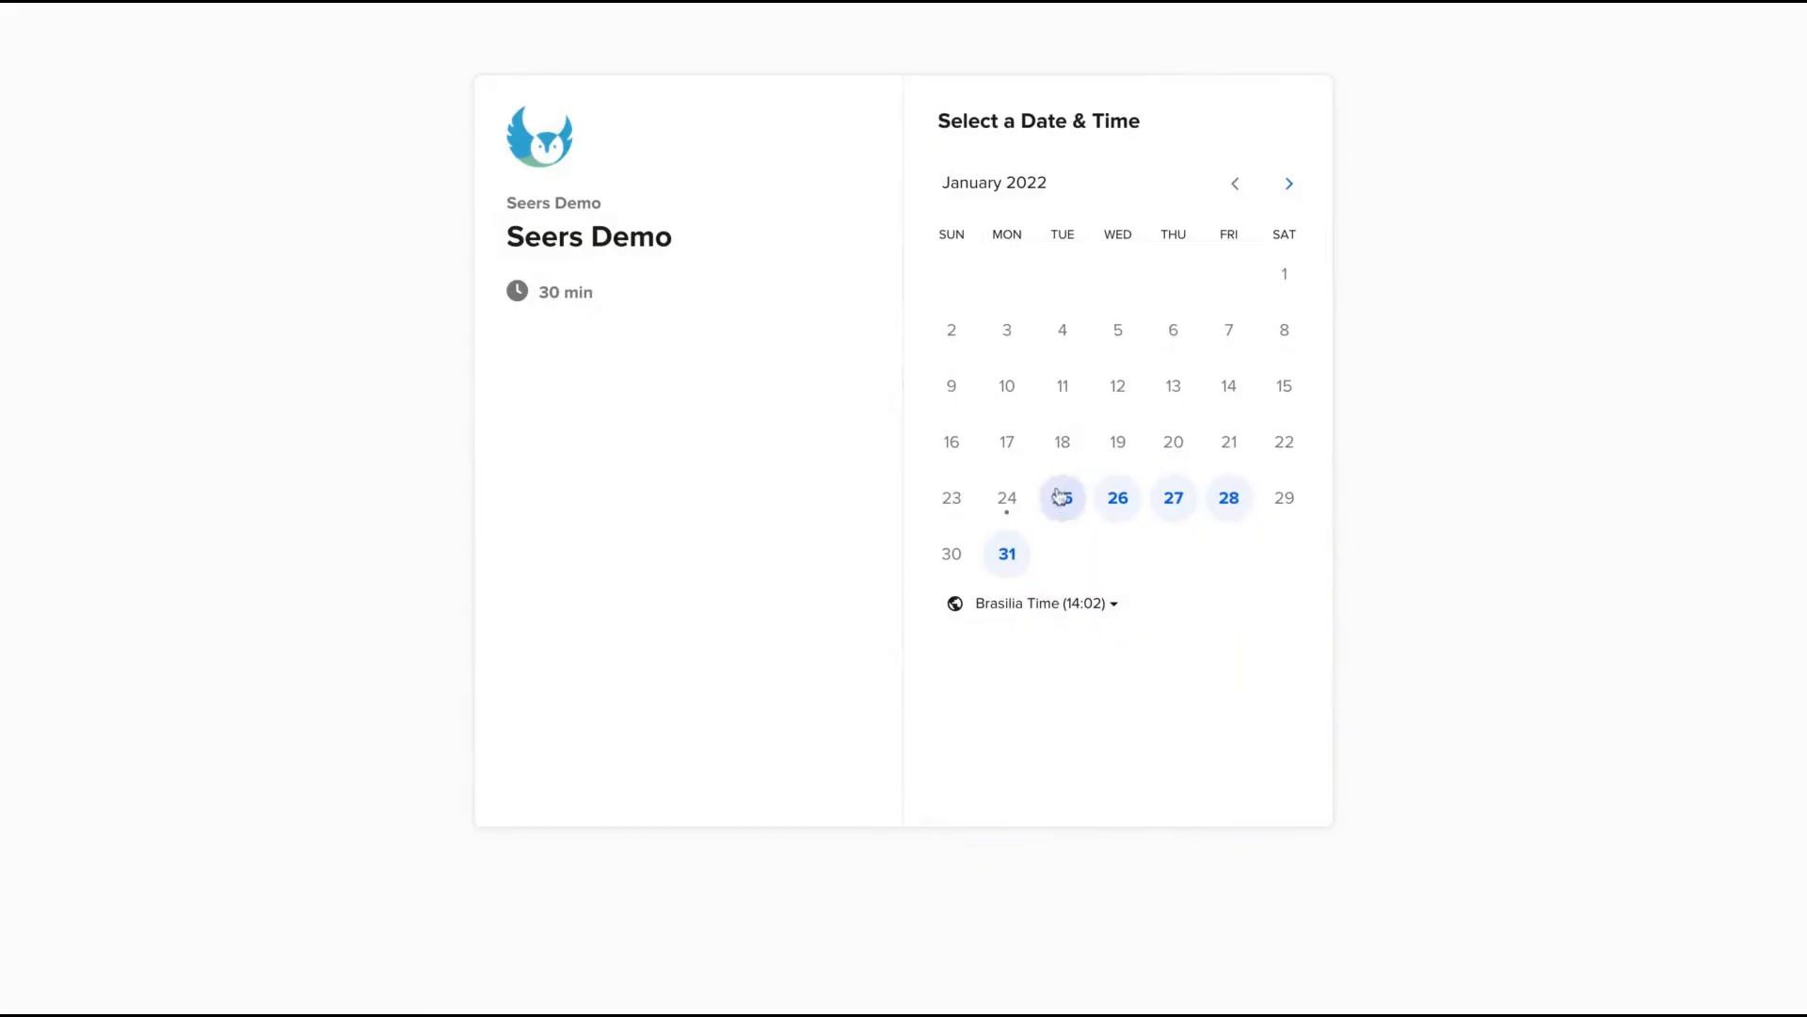
Select 25 January 2022 in the 30-minute Seers Demo booking calendar.
left_click(1061, 498)
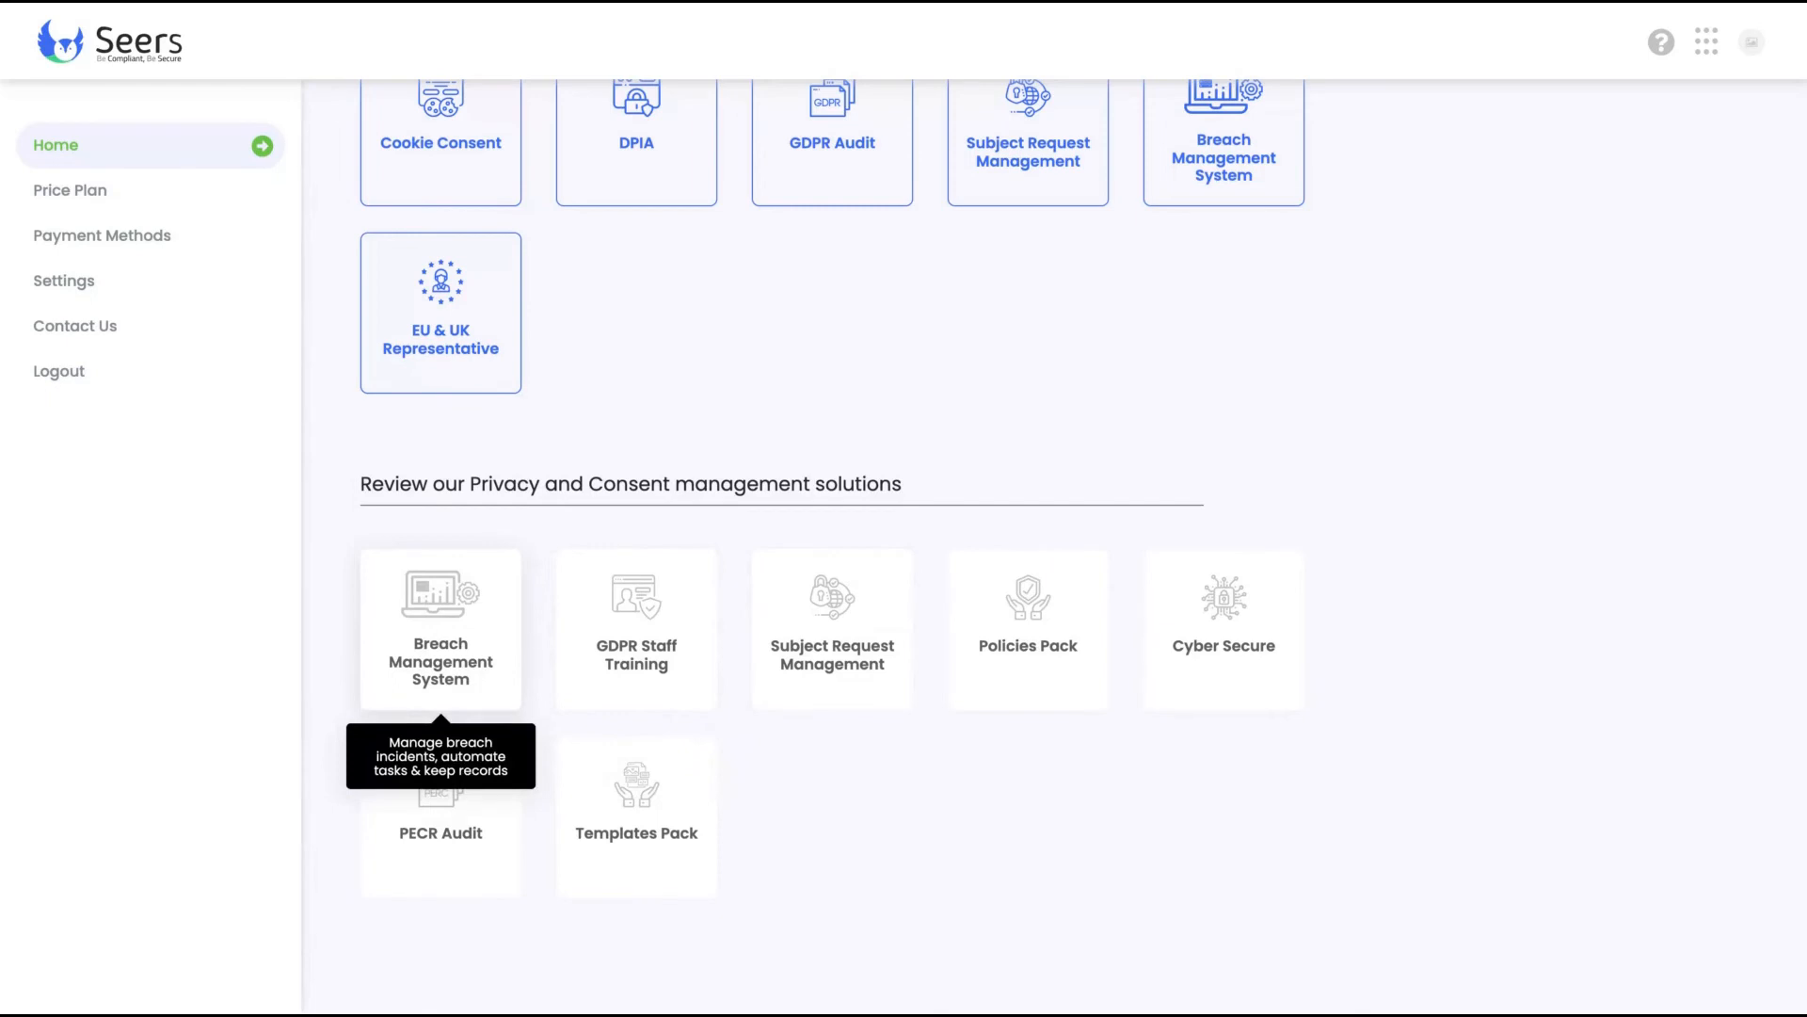
Examine the privacy and consent management solutions on the home page, reading the descriptions of the activated and additional products.
scroll(411, 565, "up", 1)
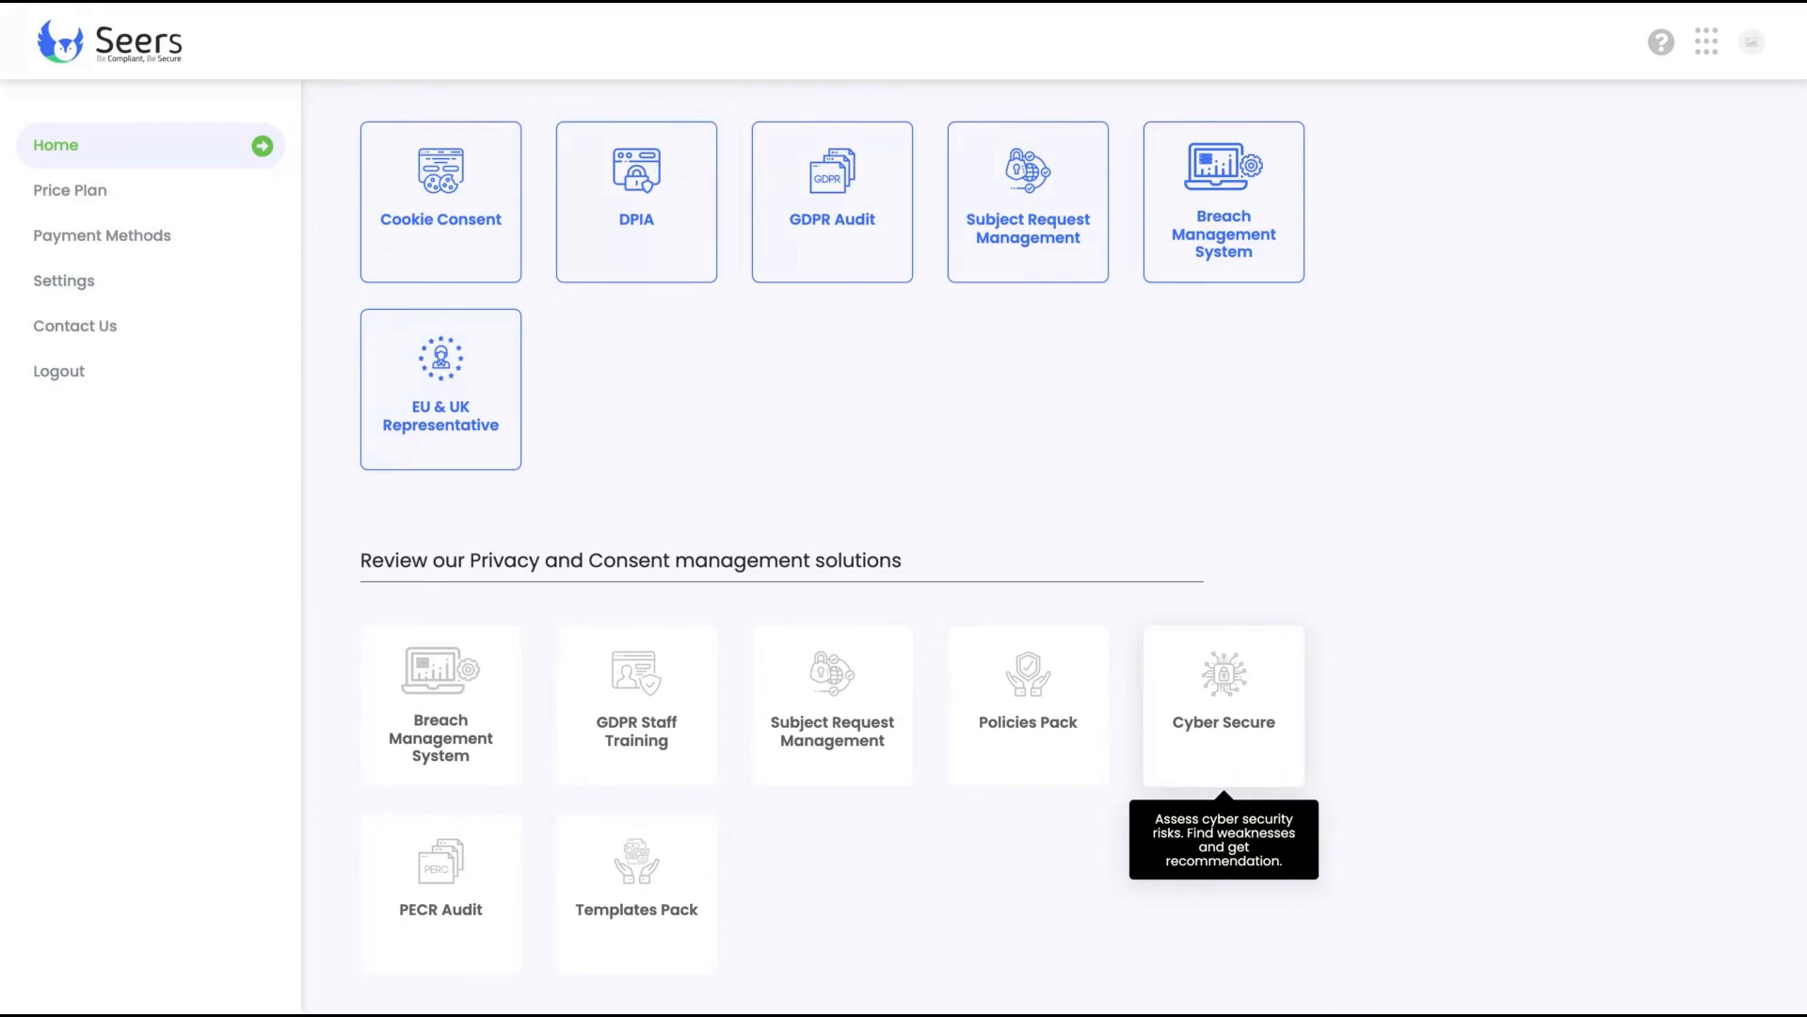
scroll(426, 853, "down", 1)
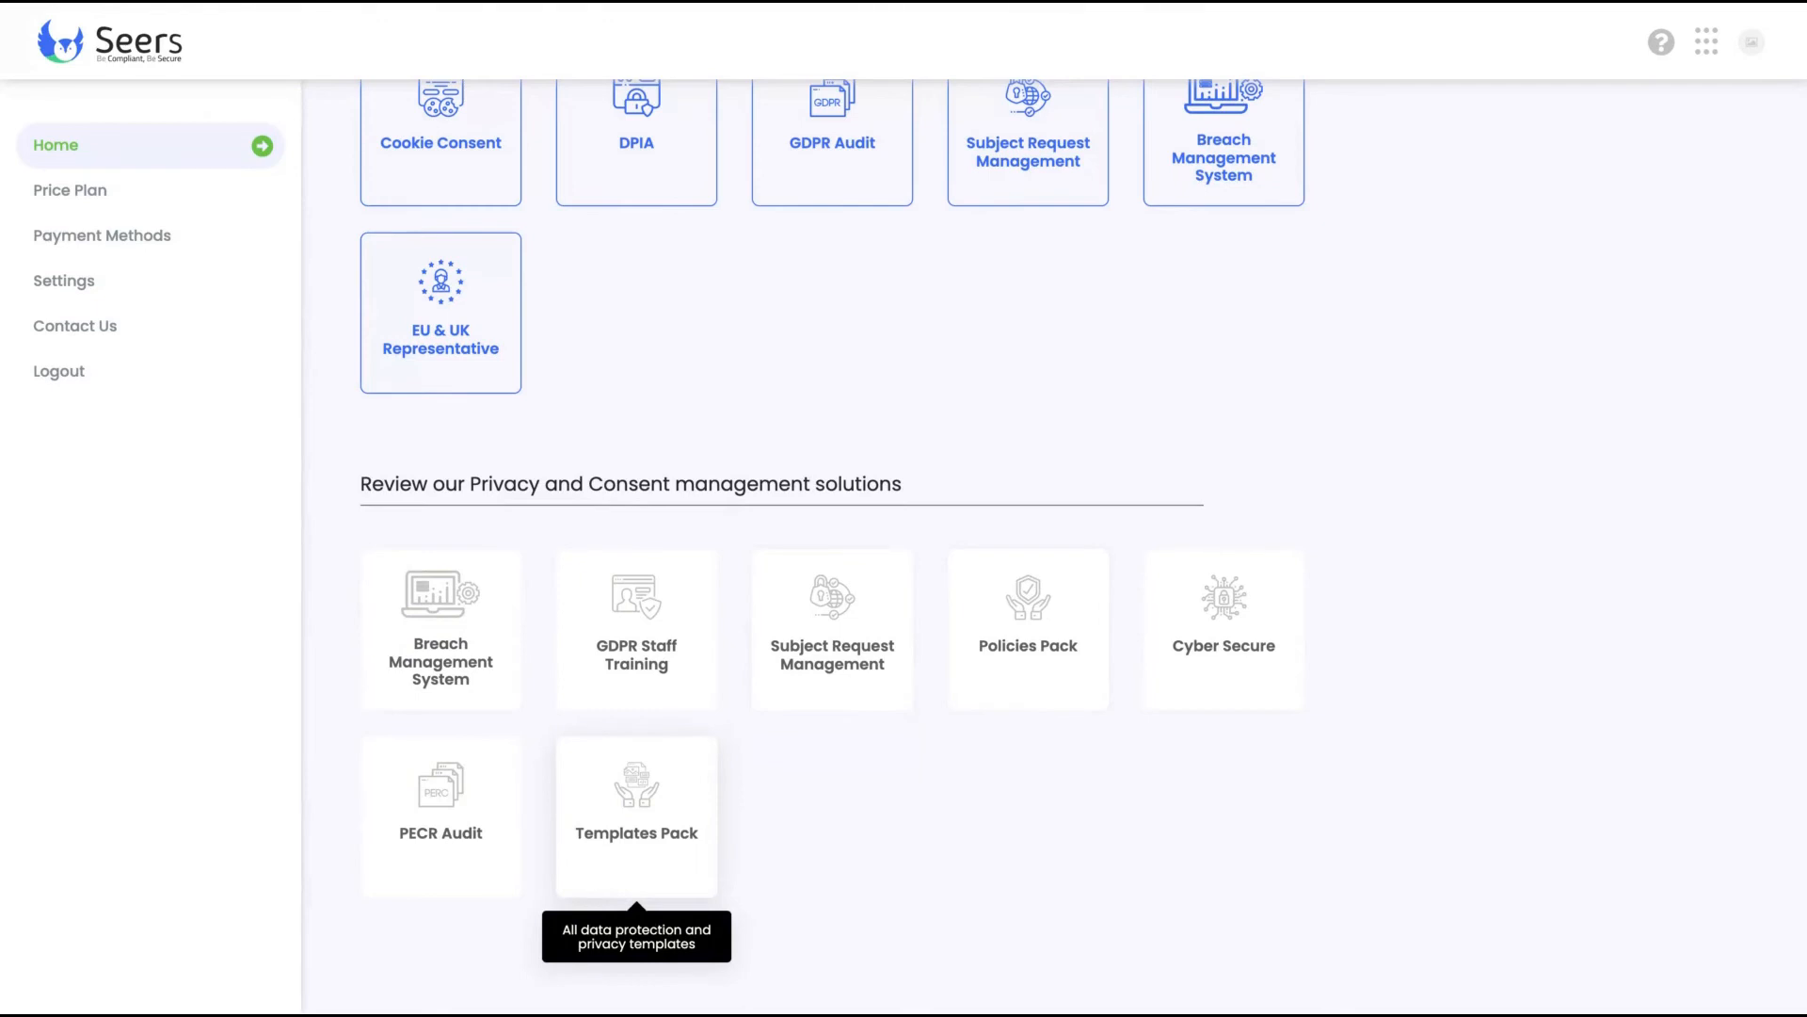
scroll(719, 812, "up", 3)
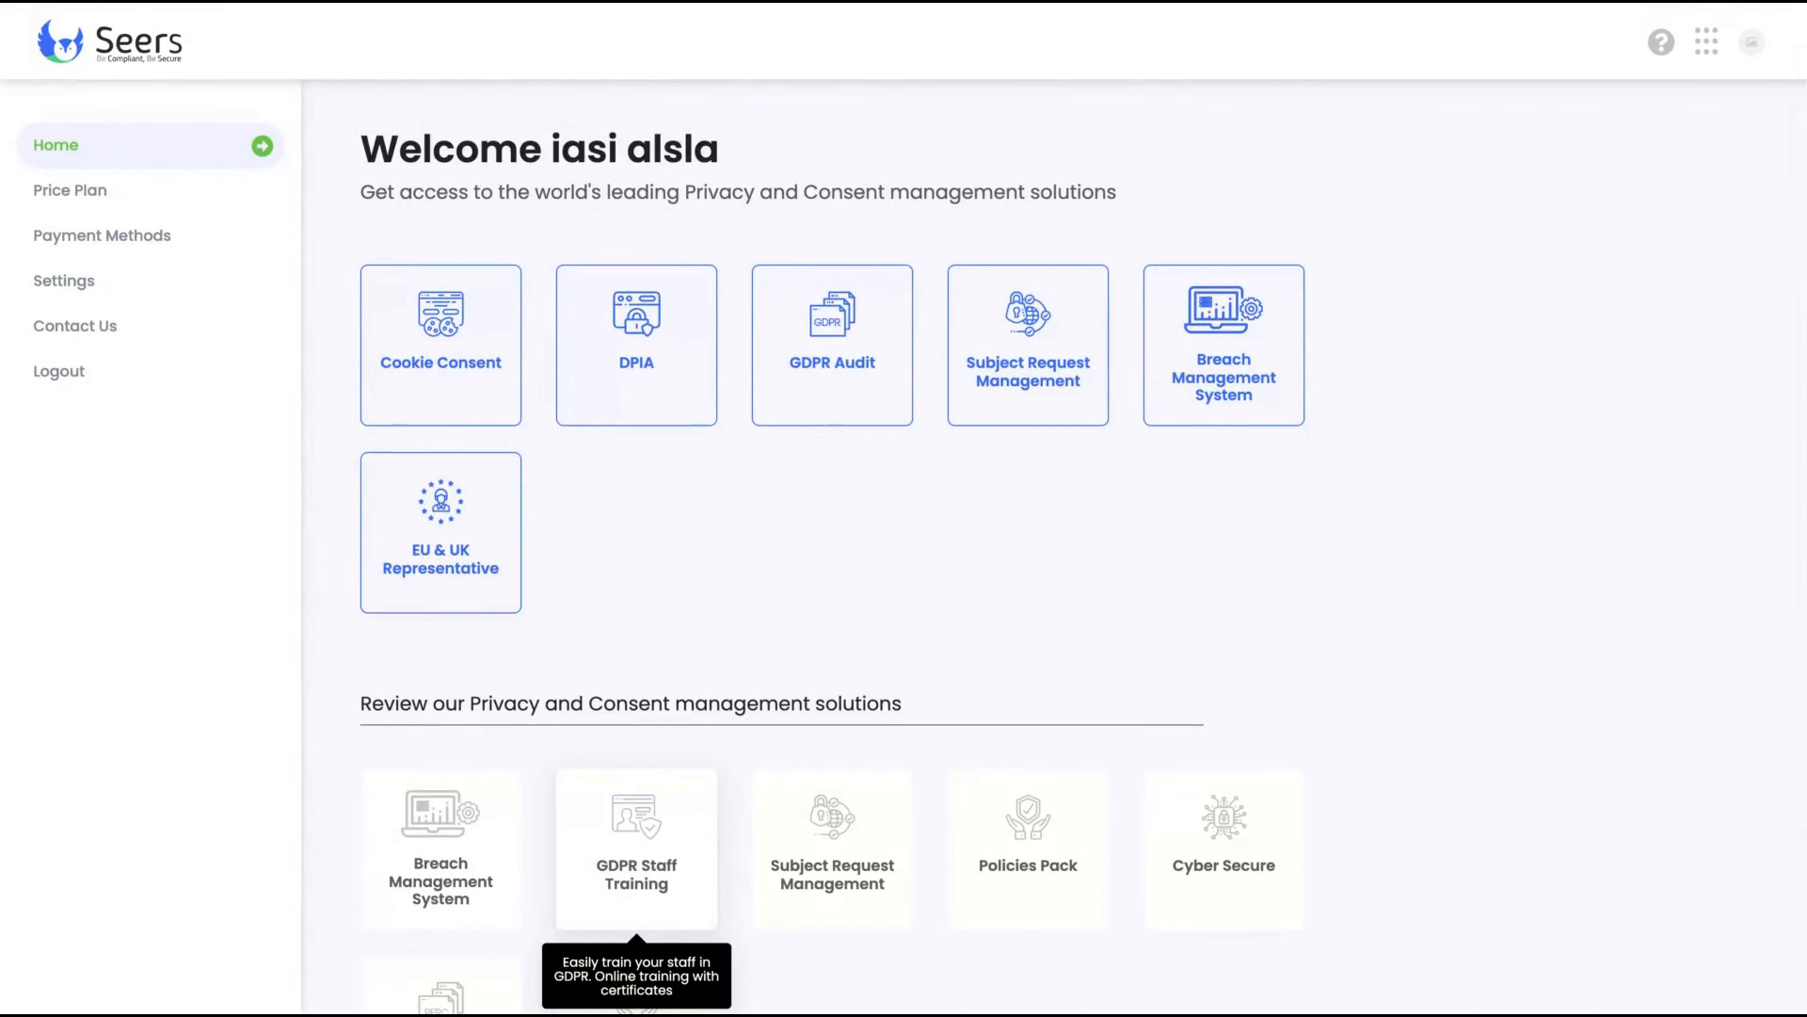
scroll(833, 562, "down", 2)
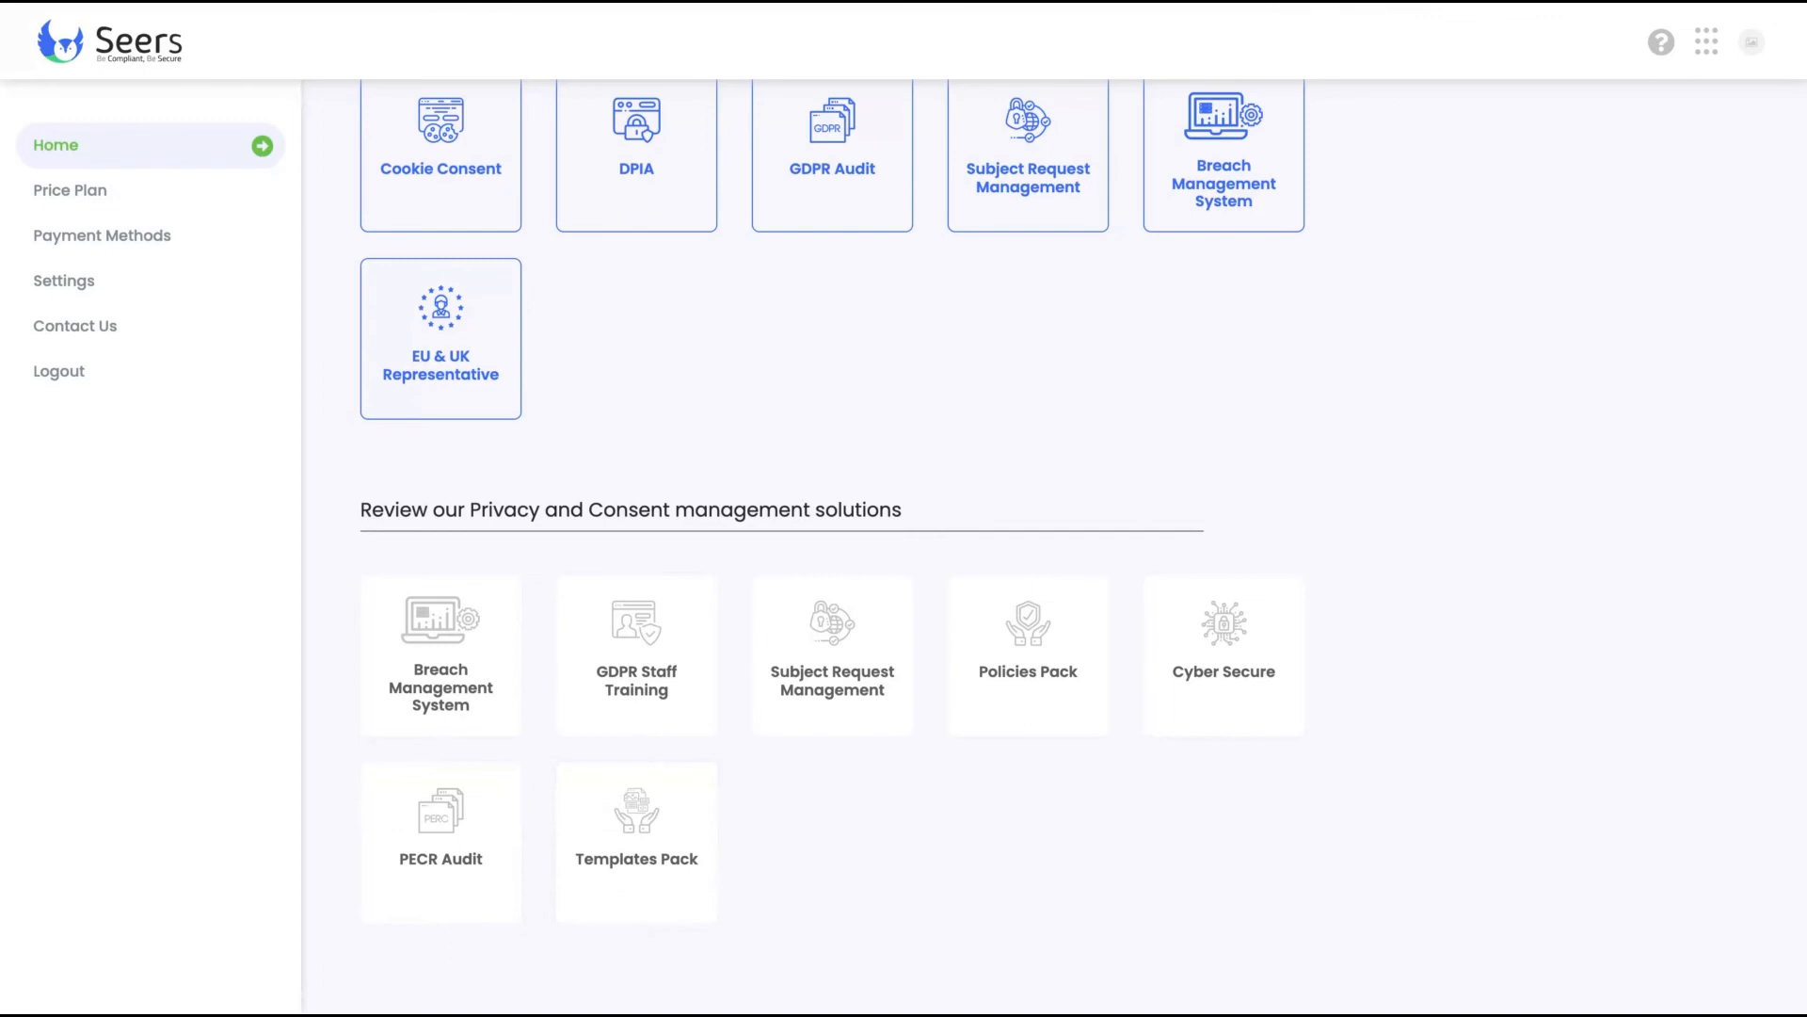
scroll(832, 847, "up", 2)
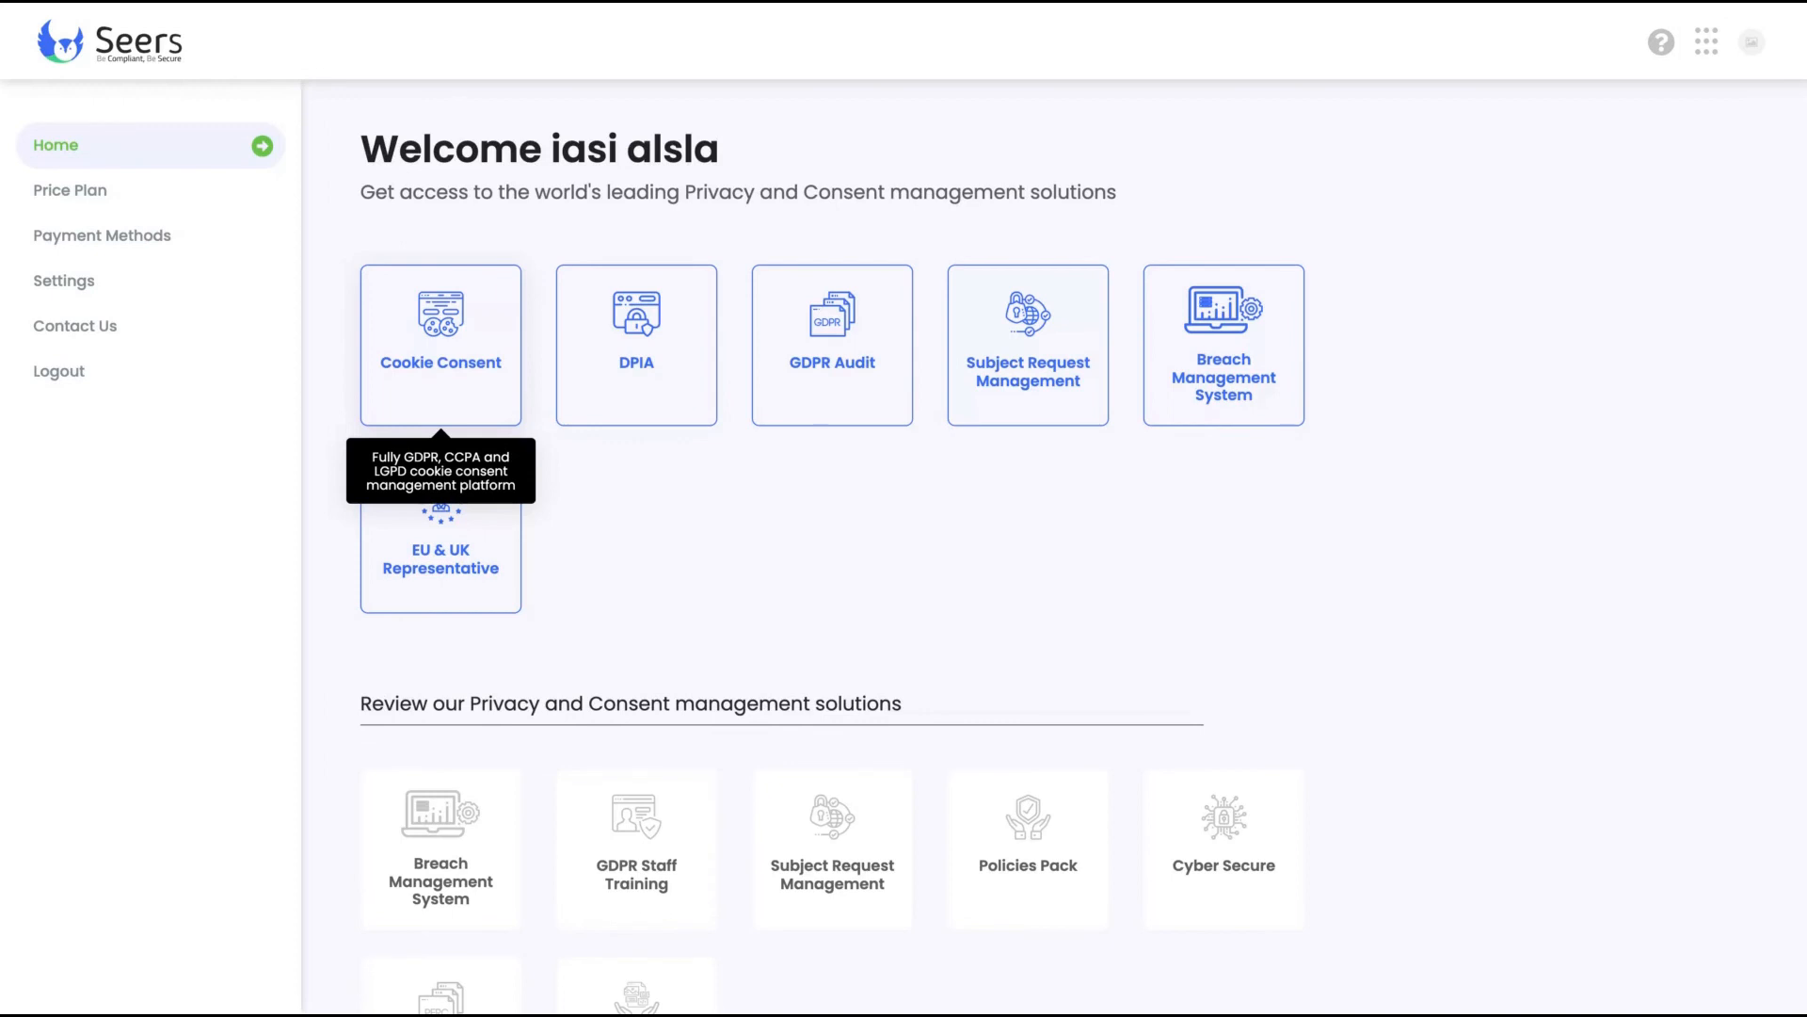
scroll(891, 460, "down", 2)
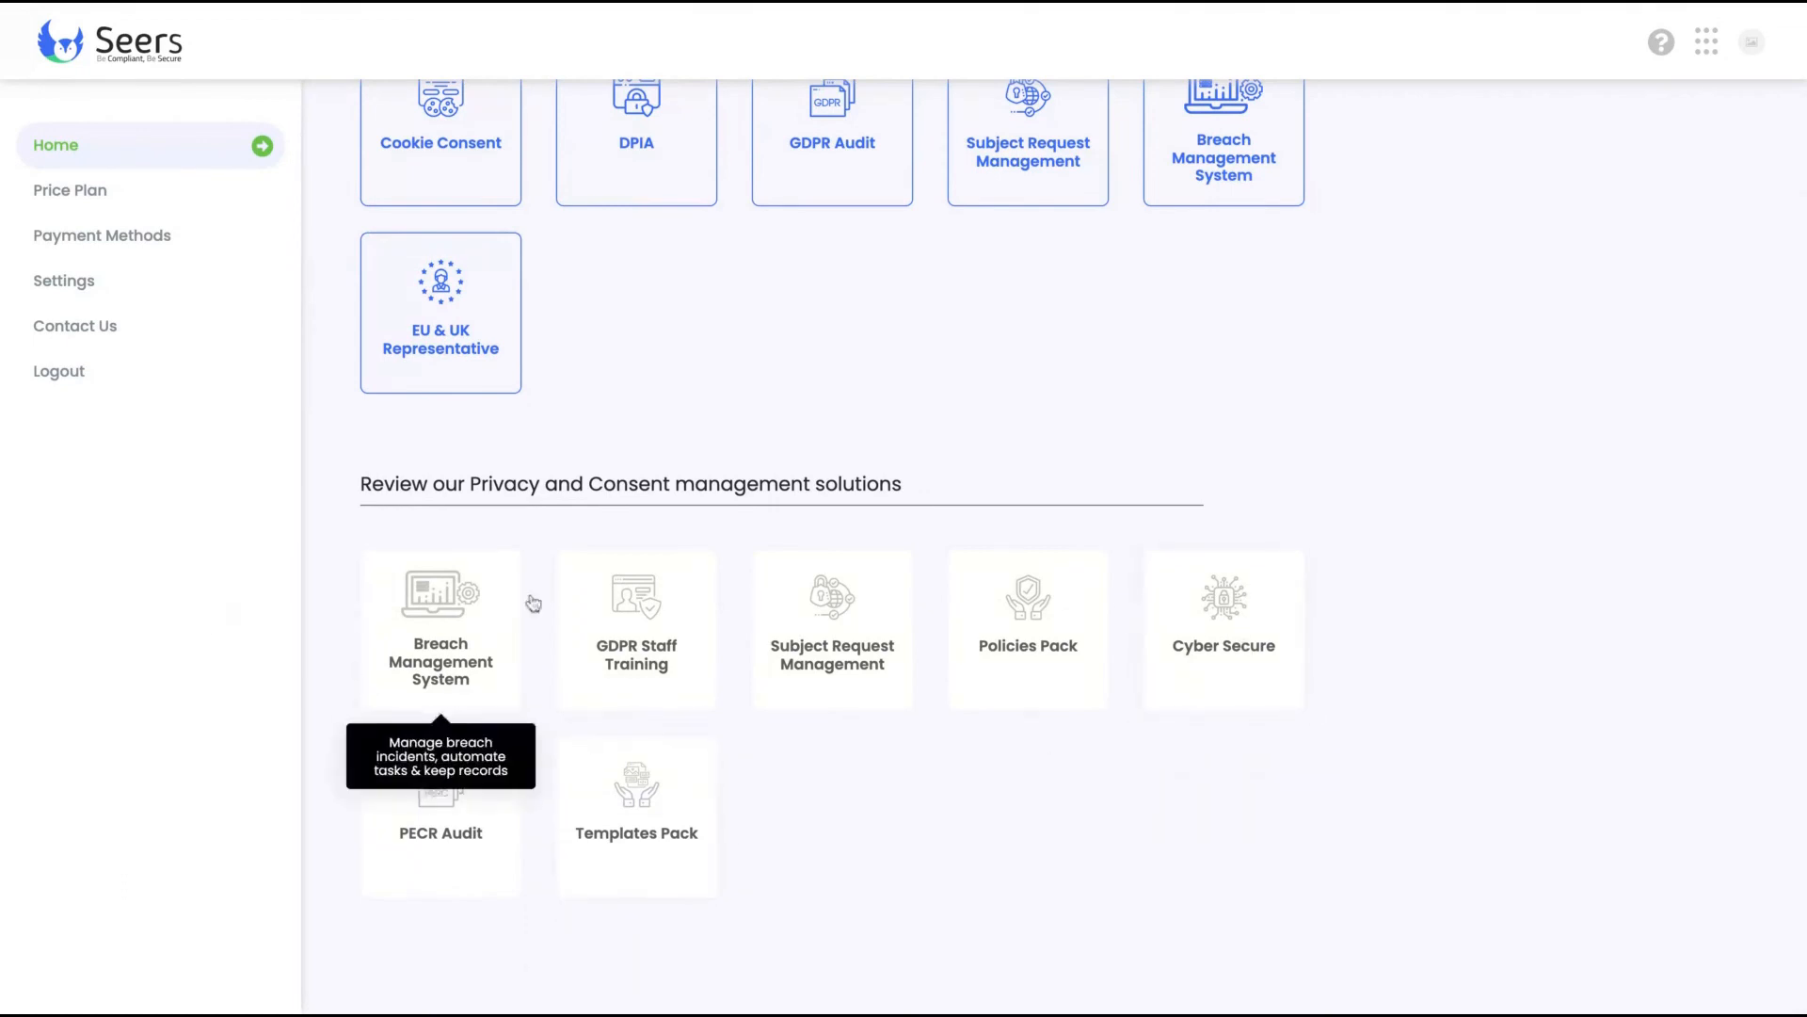
scroll(1058, 597, "up", 3)
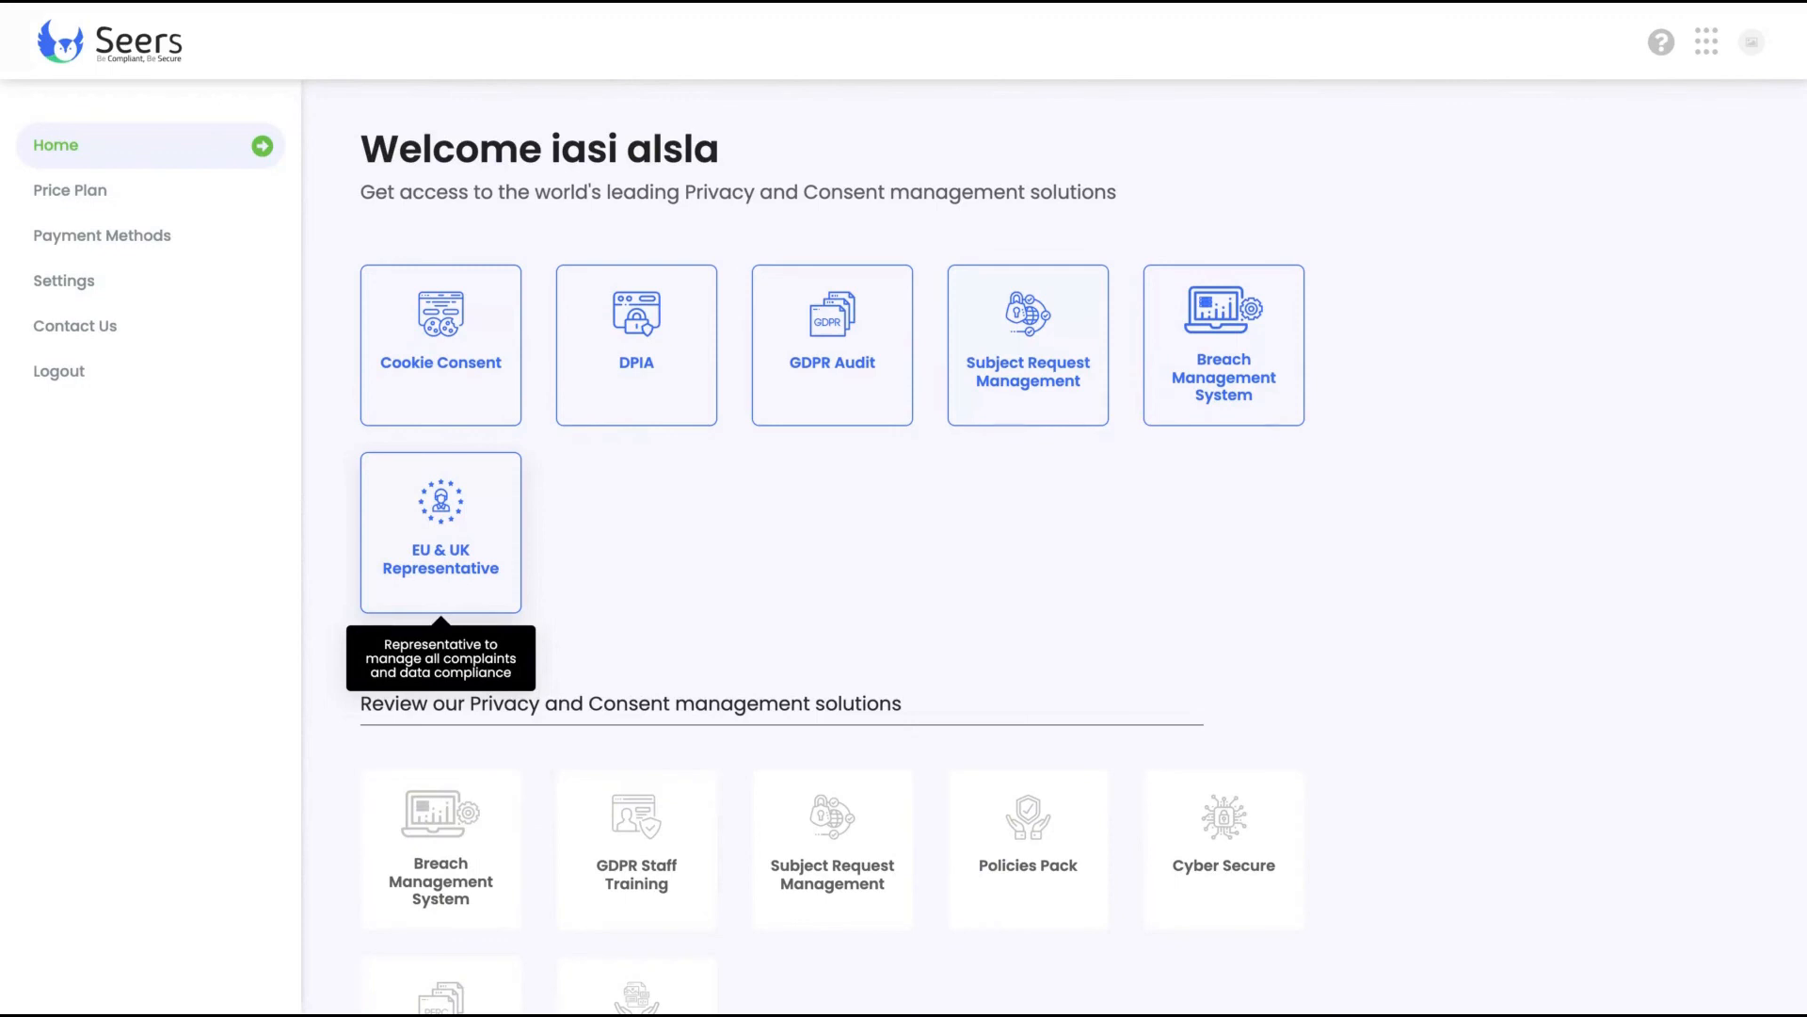
scroll(791, 538, "down", 2)
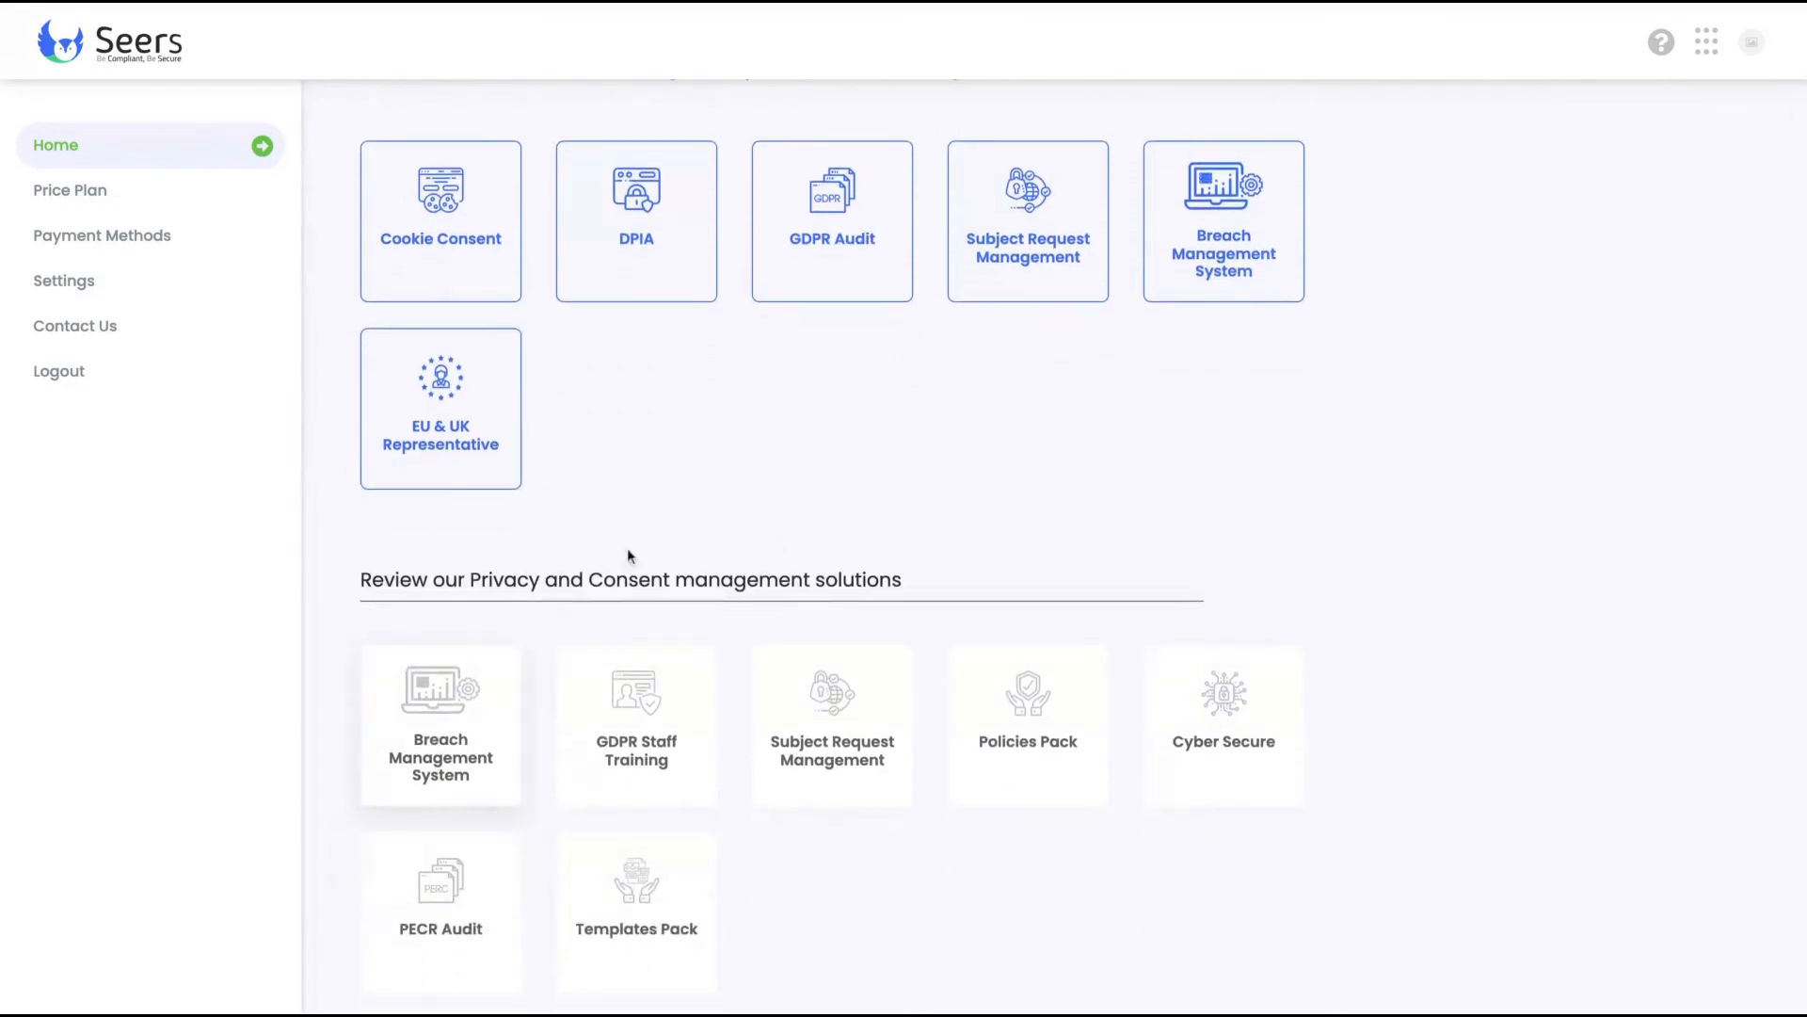